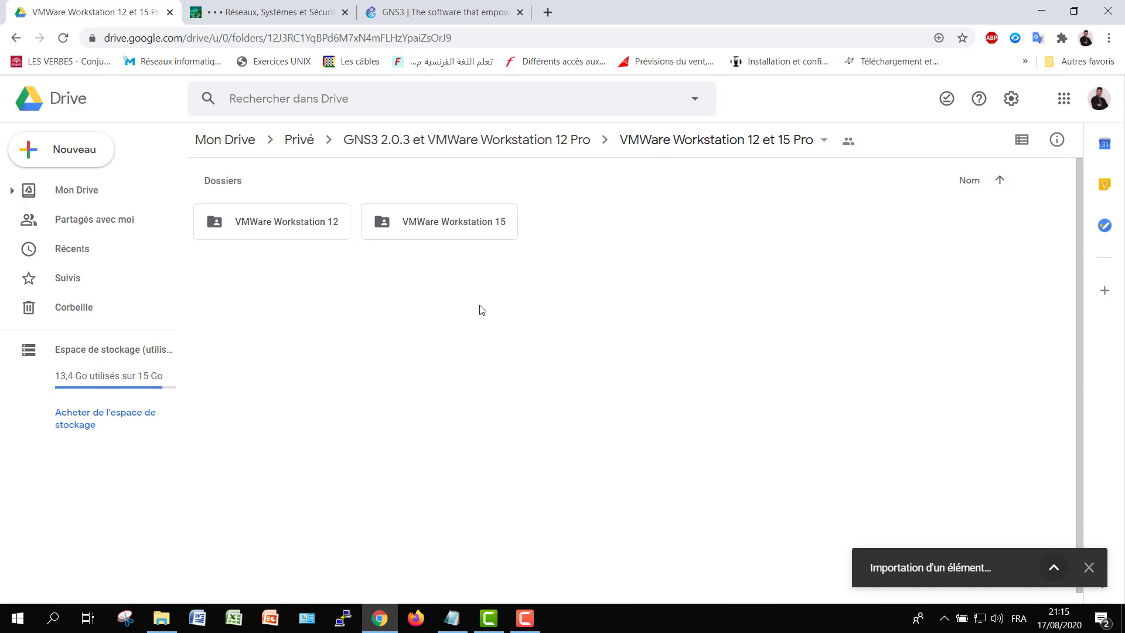
Check the Réseaux ISO images page, return to the Drive folder, and minimise the browser
click(282, 17)
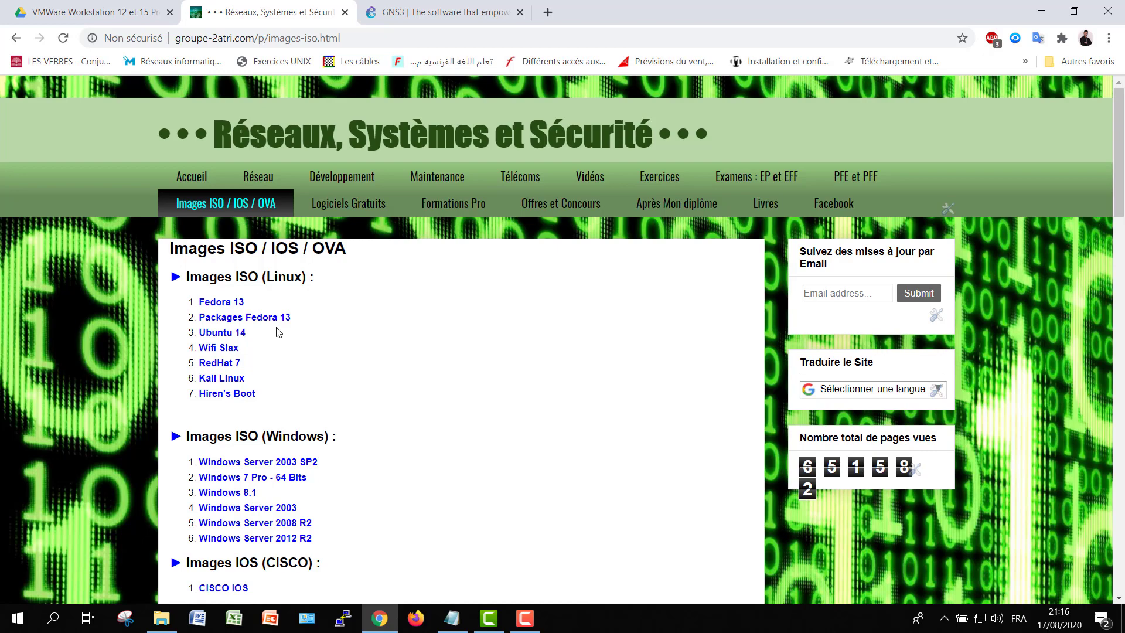
click(103, 12)
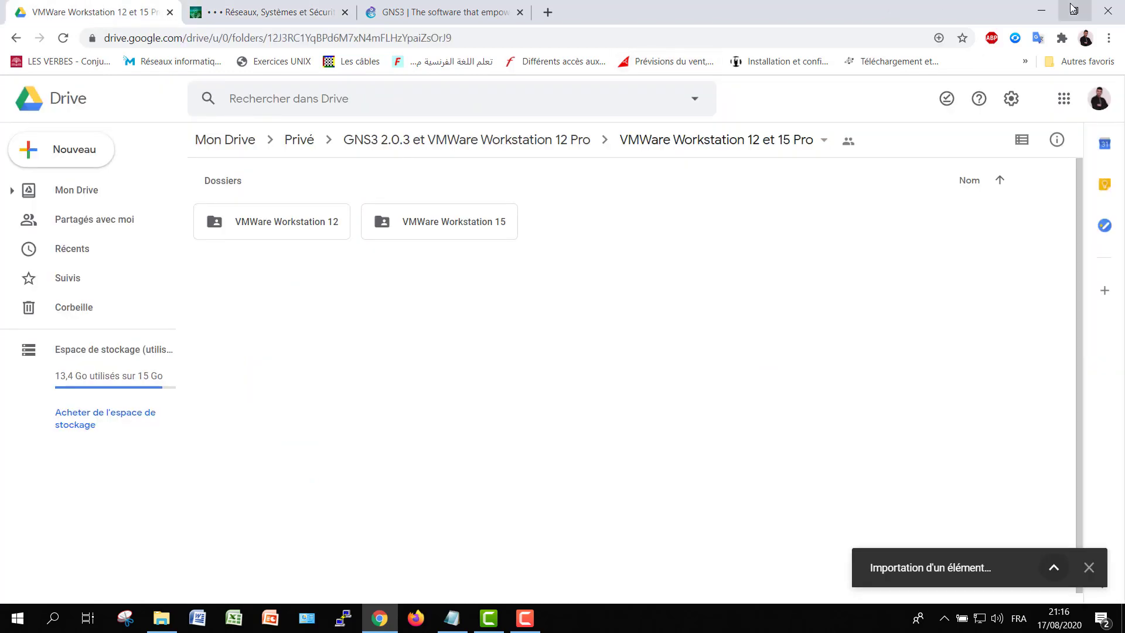
click(1038, 11)
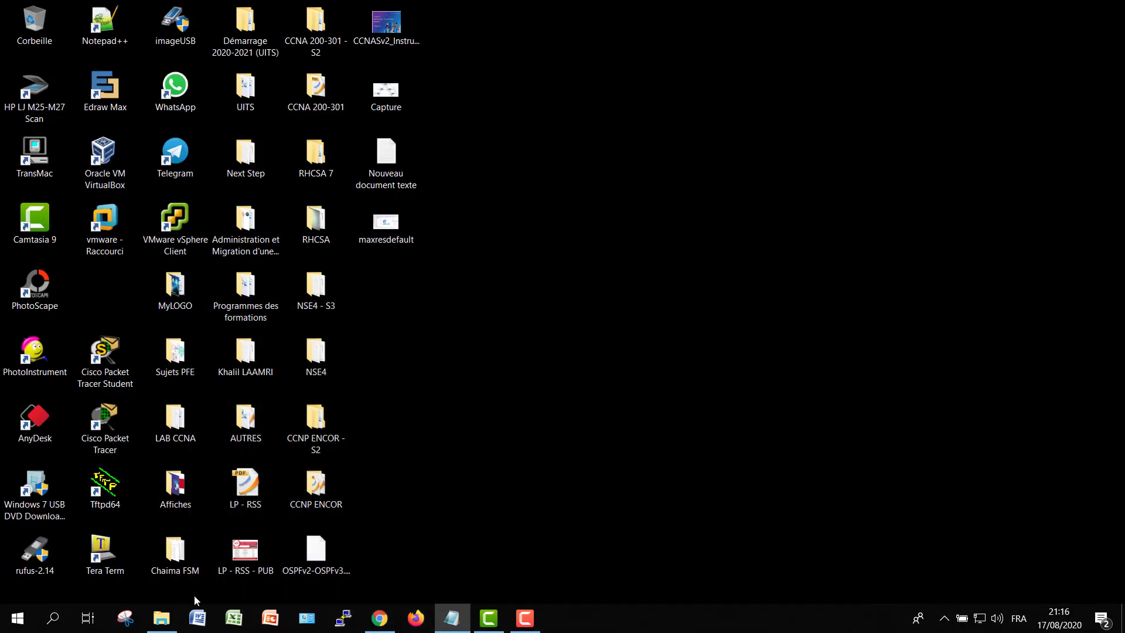
Extract the GNS3.VM.VMware.Workstation.2.0.3 zip into a same-named folder, then minimise Explorer
click(161, 617)
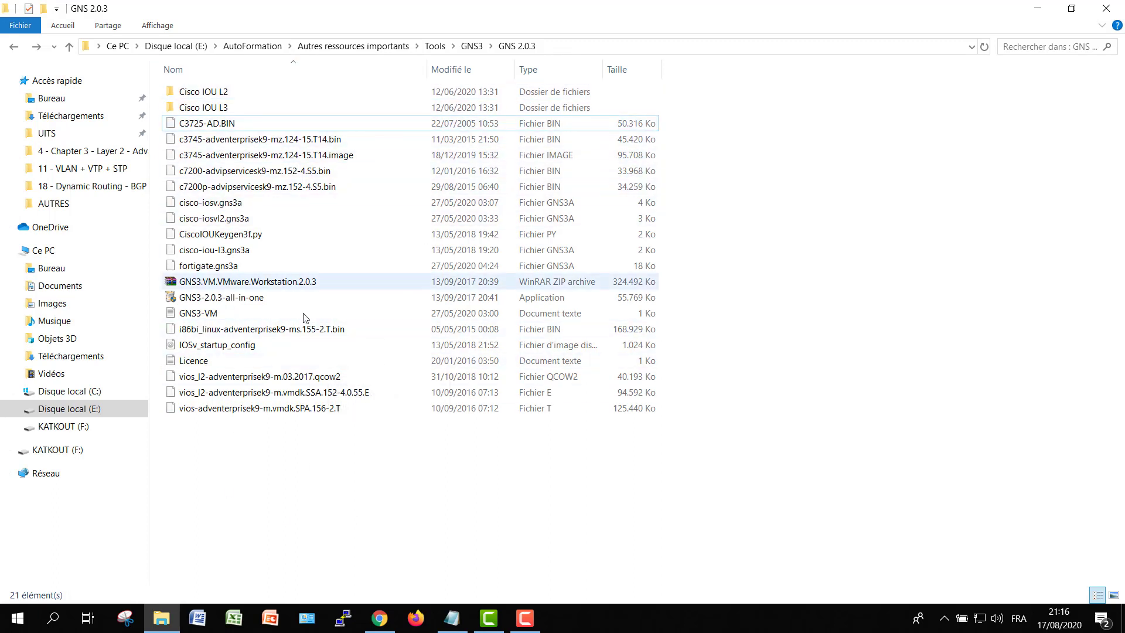
click(246, 287)
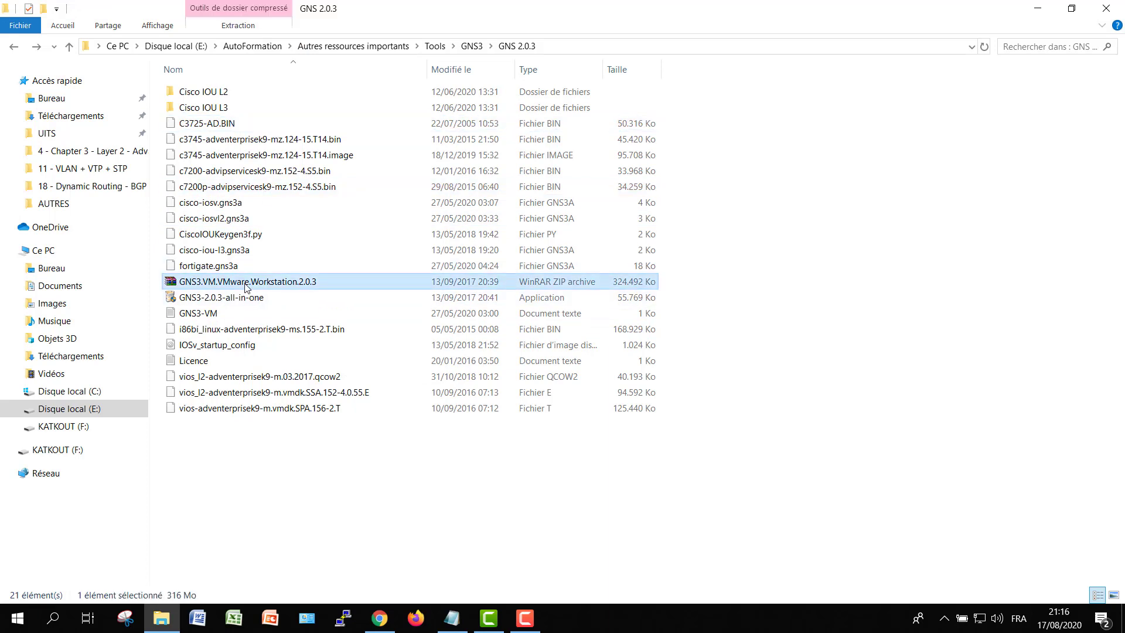
right_click(246, 286)
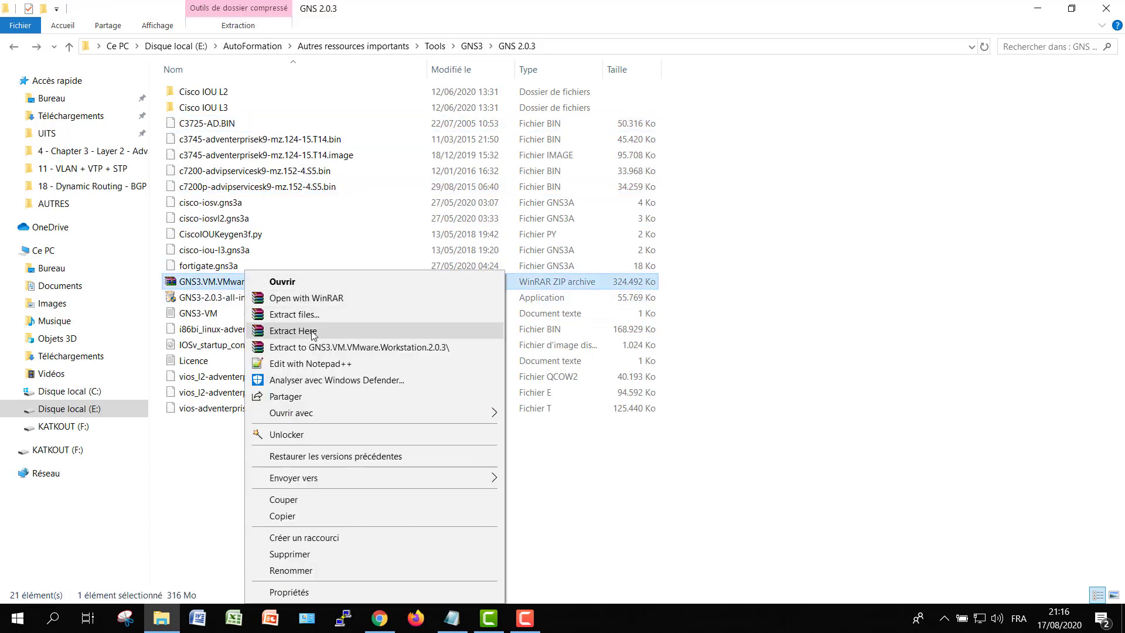
click(343, 348)
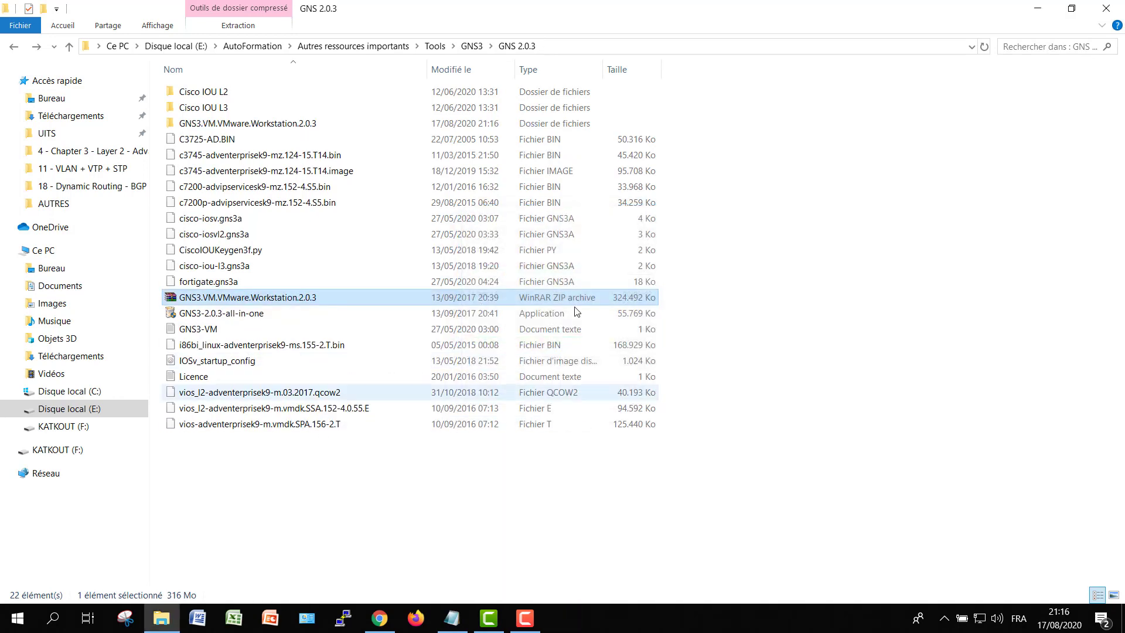
click(1038, 9)
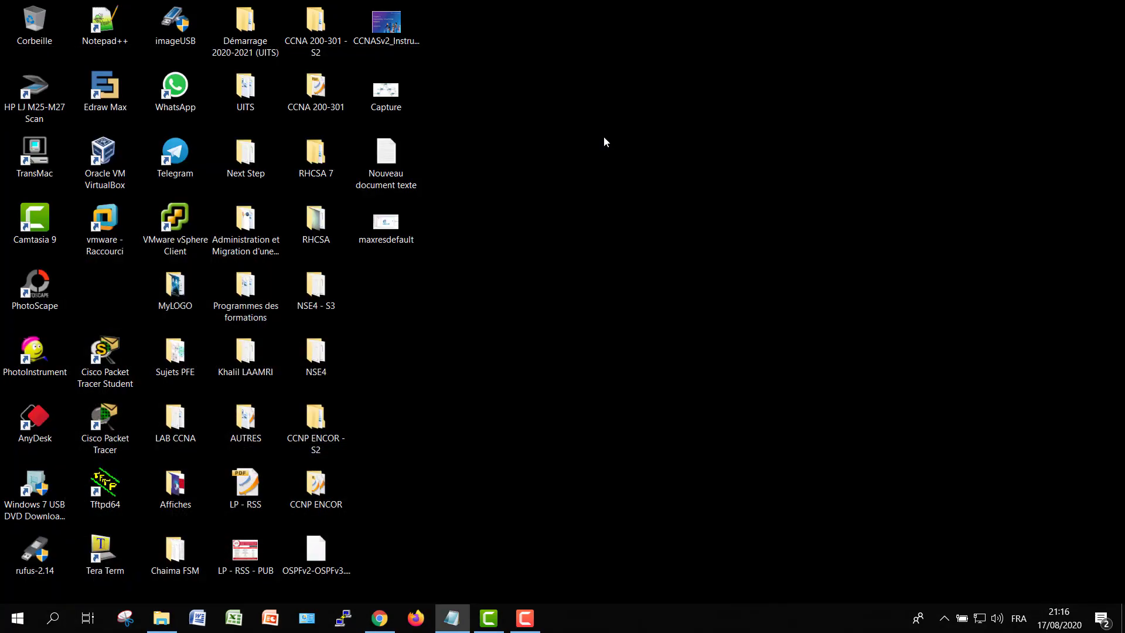
Launch VMware Workstation 12 Pro as administrator, minimise it, and bring back the GNS 2.0.3 folder
click(102, 233)
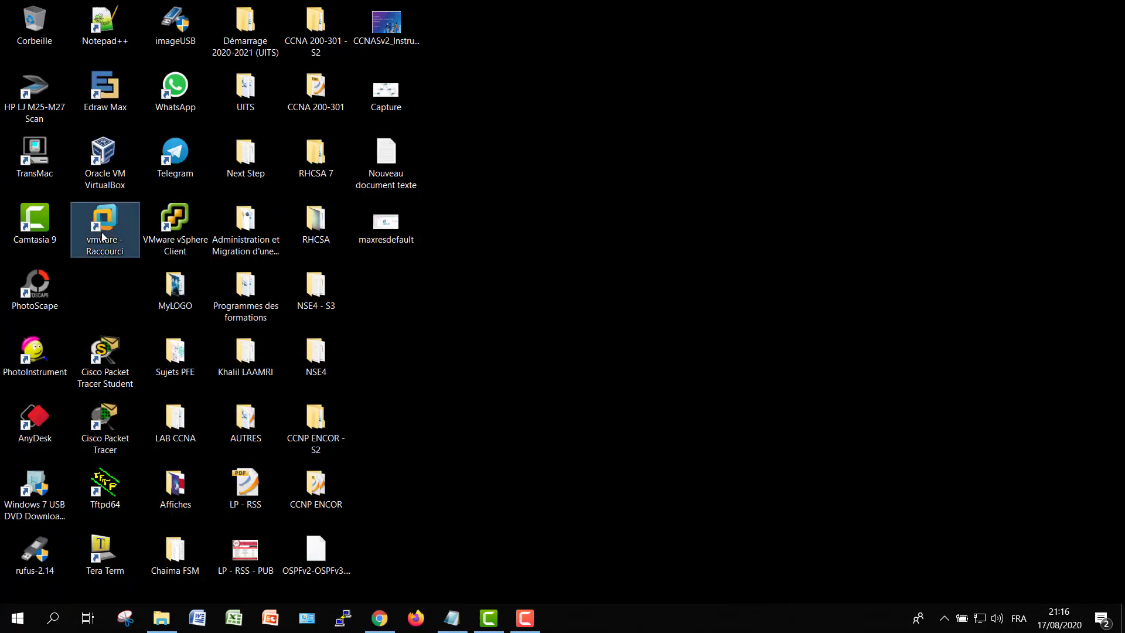
right_click(101, 232)
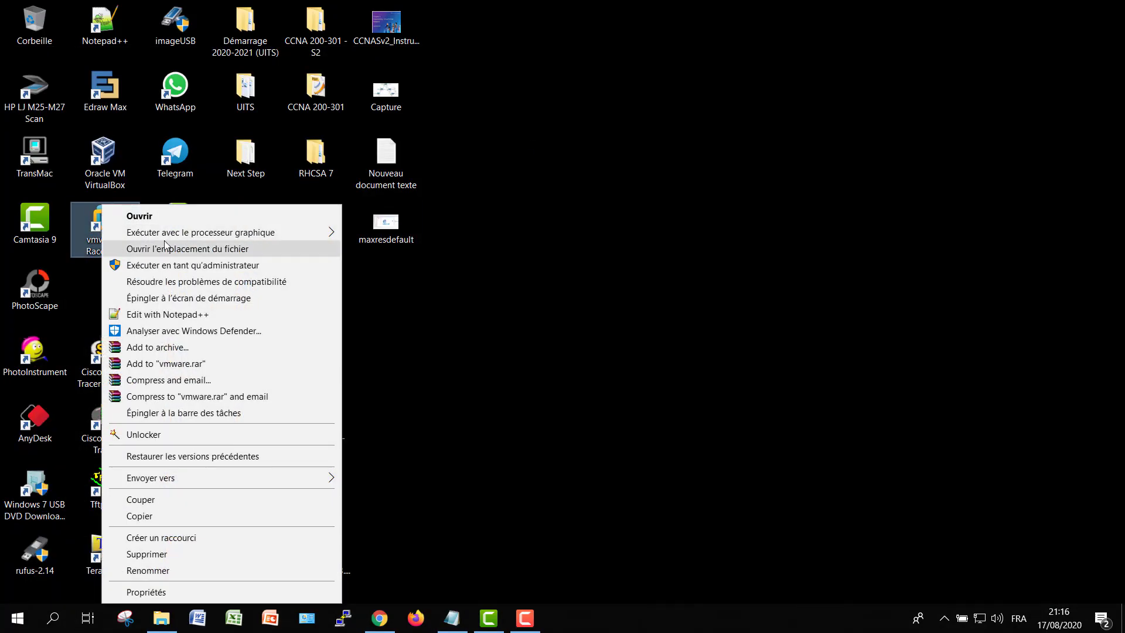
click(220, 265)
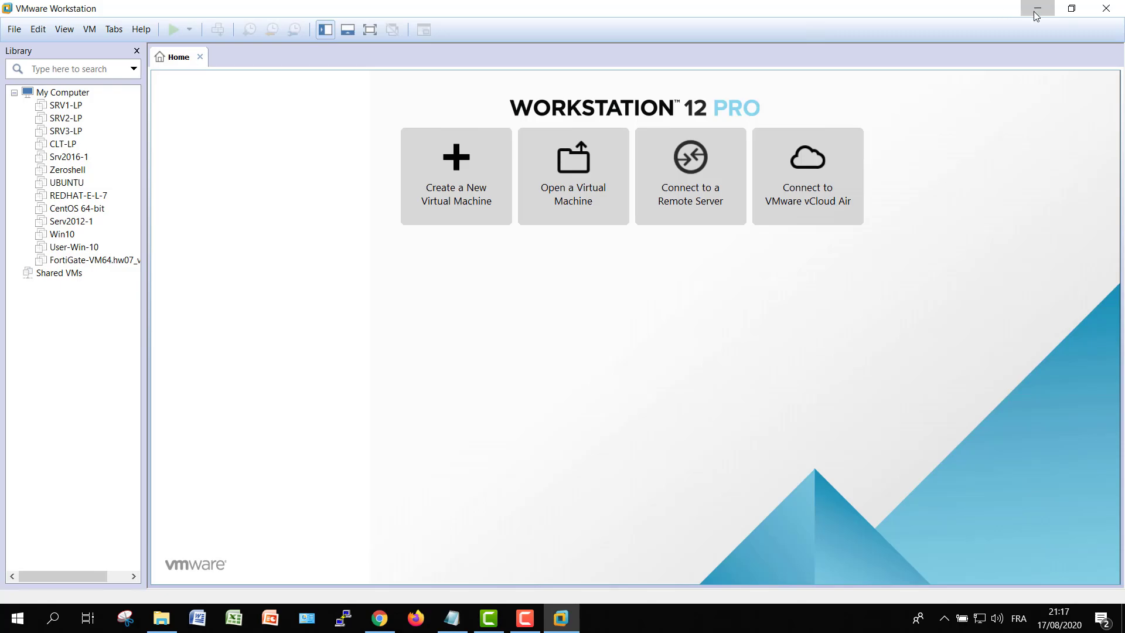
click(1036, 10)
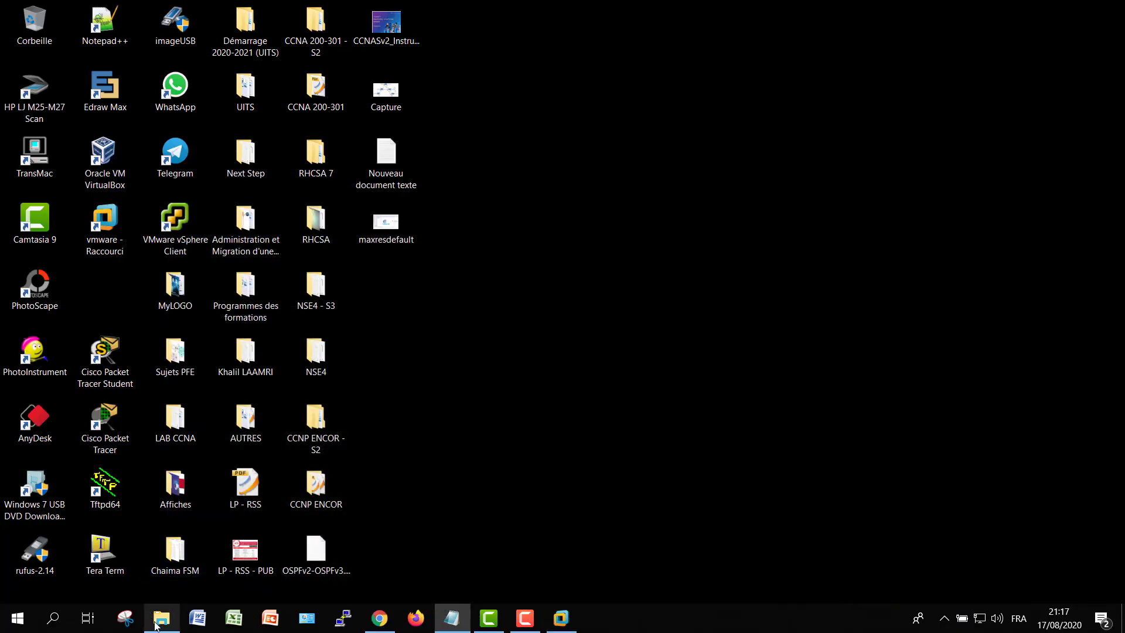
click(160, 618)
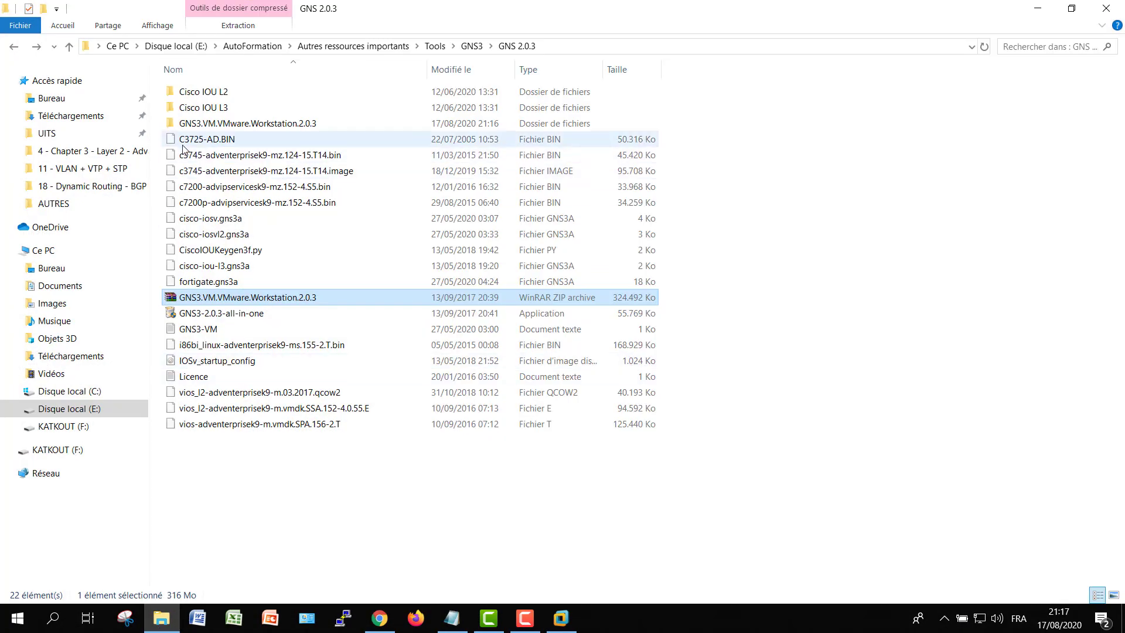
Run GNS3-2.0.3-all-in-one as administrator and install it to C:\Program Files\GNS3 with default components
click(202, 316)
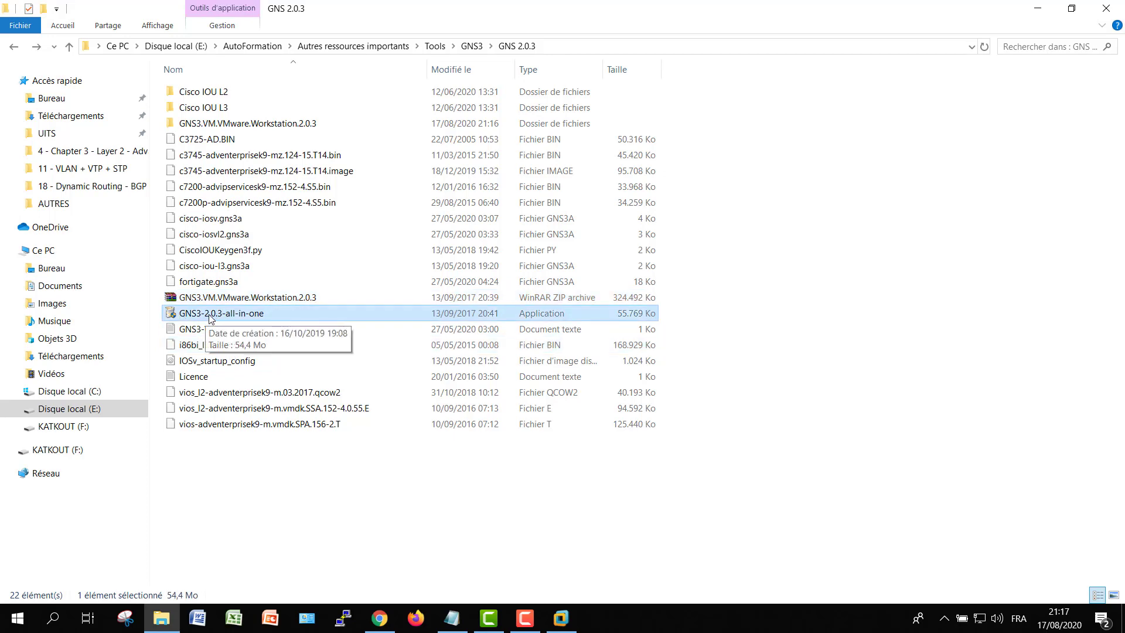
right_click(216, 318)
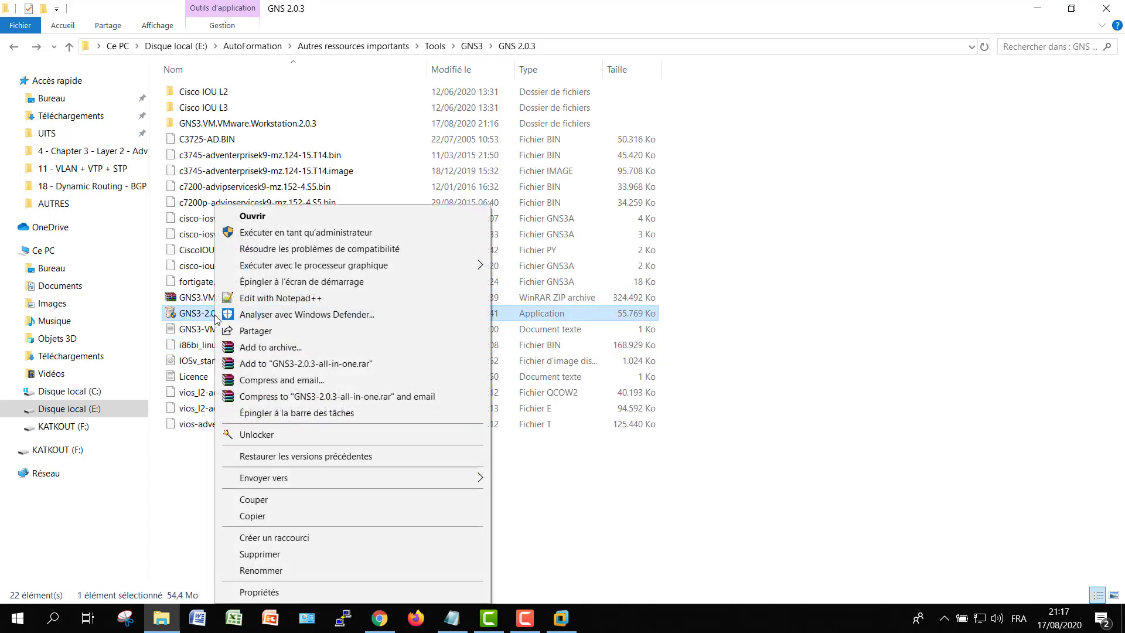
click(314, 232)
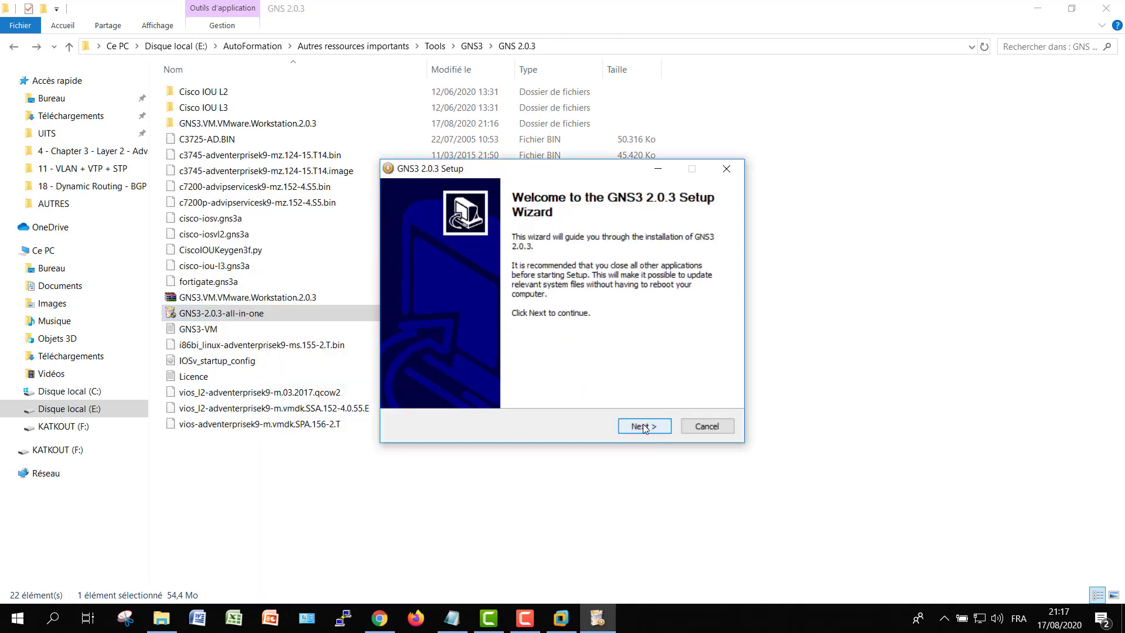
click(642, 425)
click(645, 426)
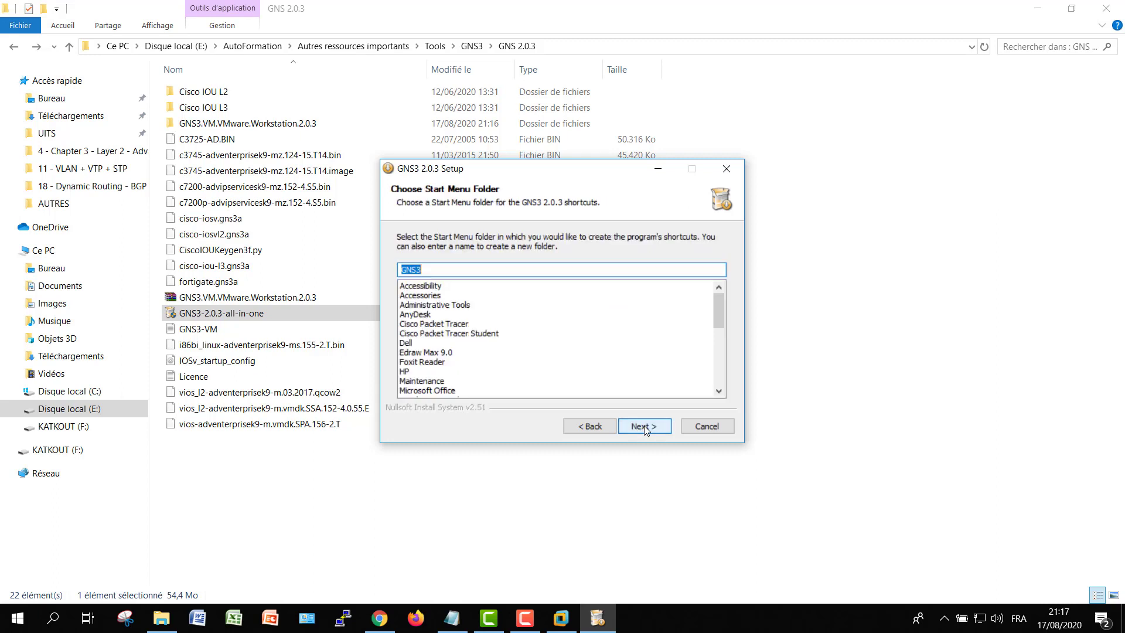
click(643, 428)
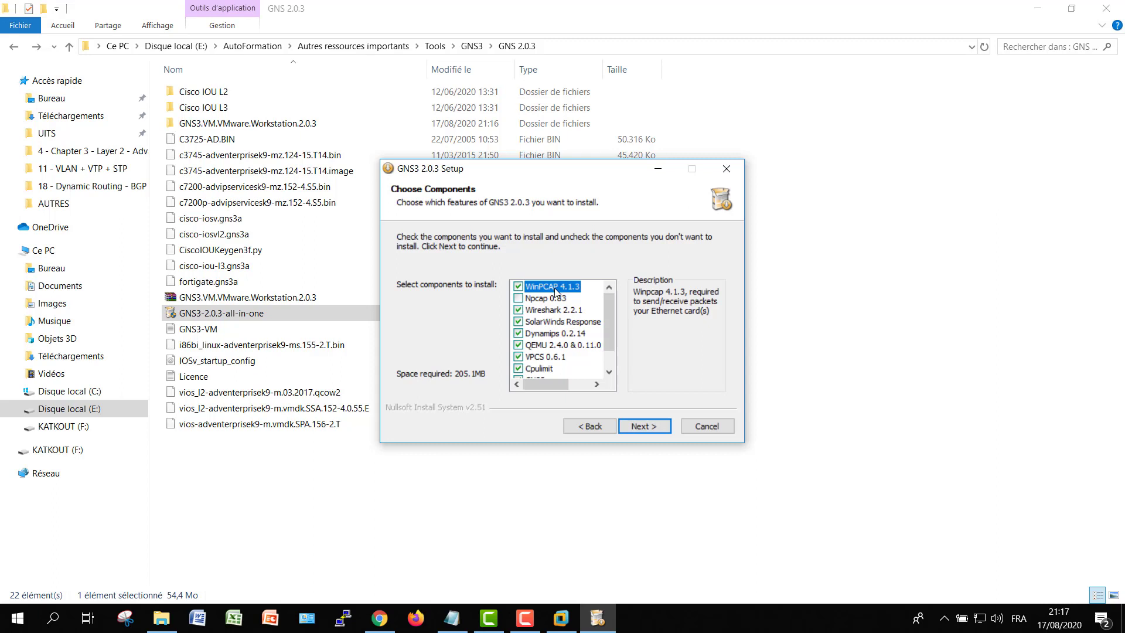
drag(608, 324, 606, 349)
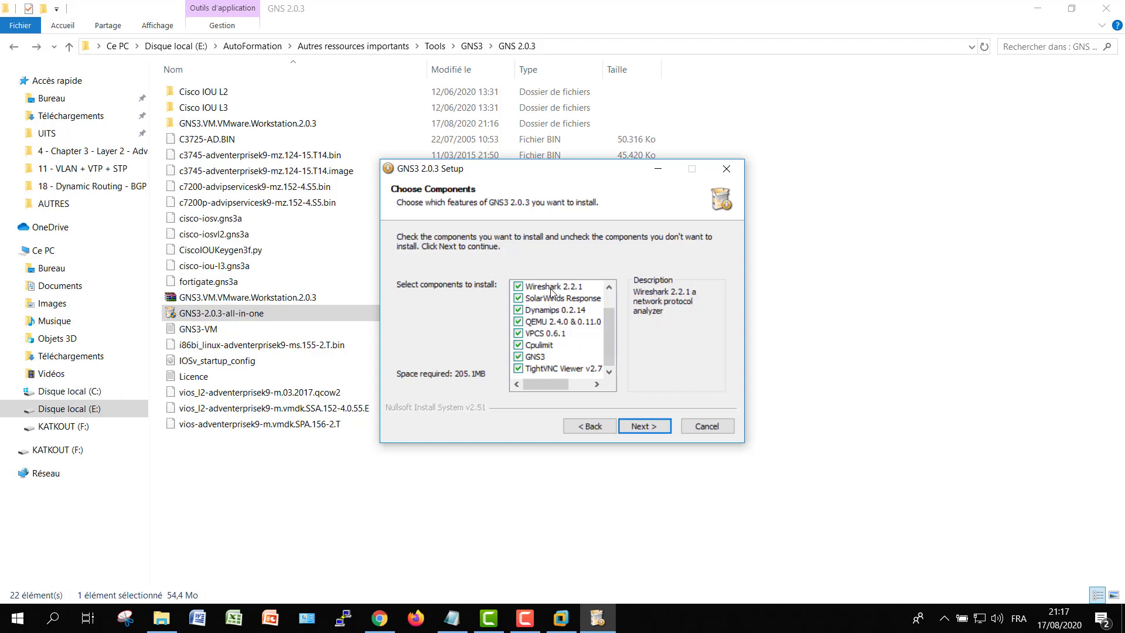
click(648, 425)
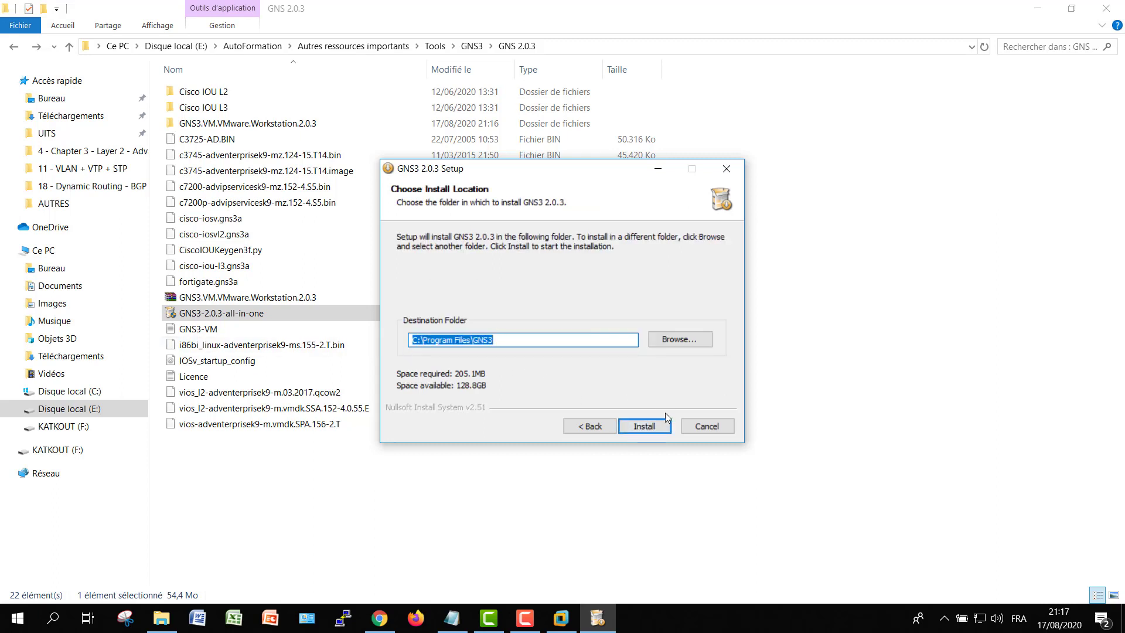
click(648, 426)
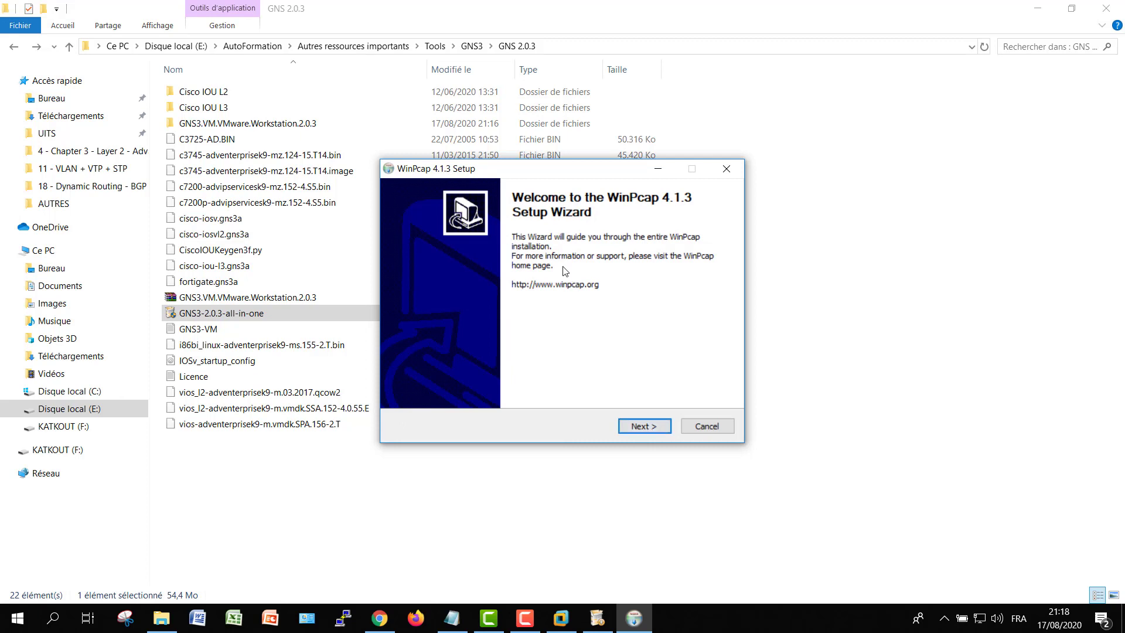
Install WinPcap 4.1.3 with the boot-time driver option and close its wizard
click(644, 427)
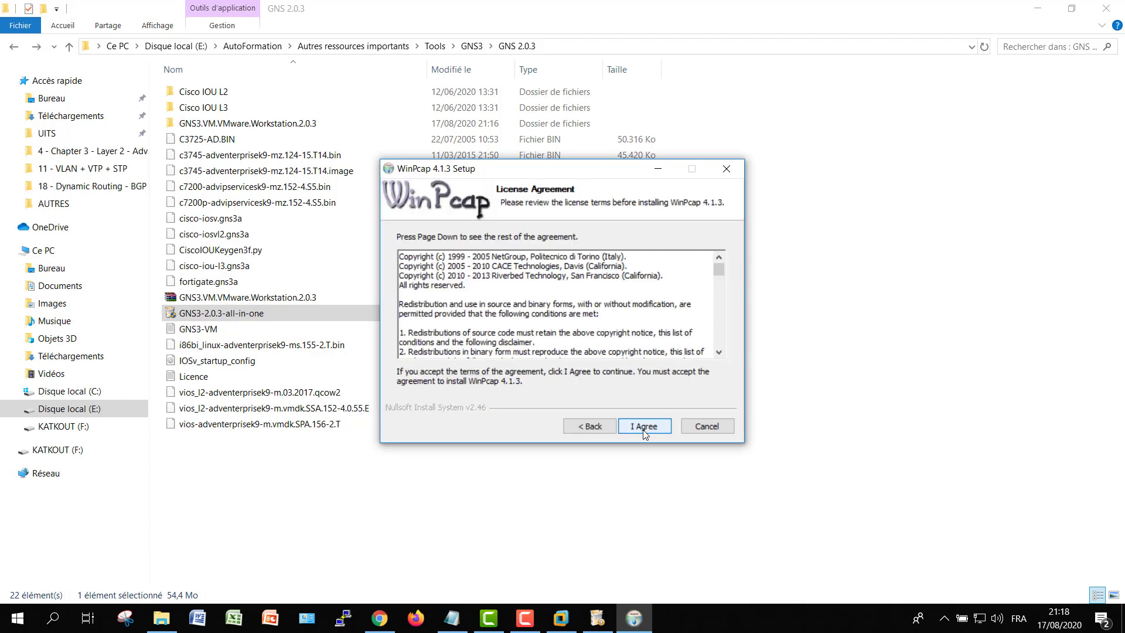
click(642, 430)
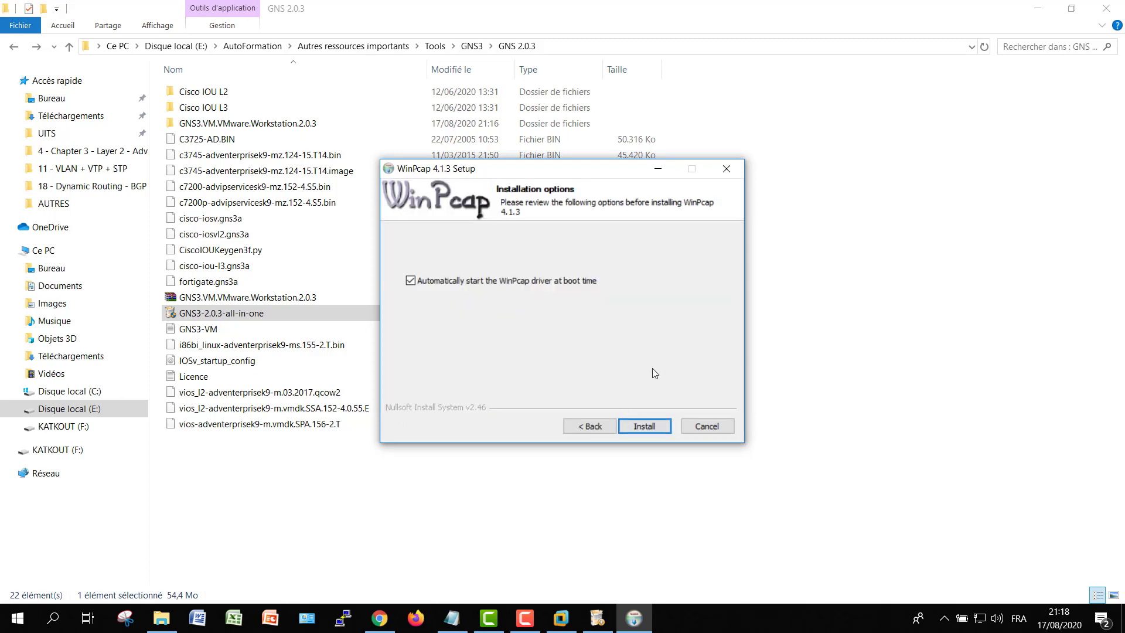
click(644, 425)
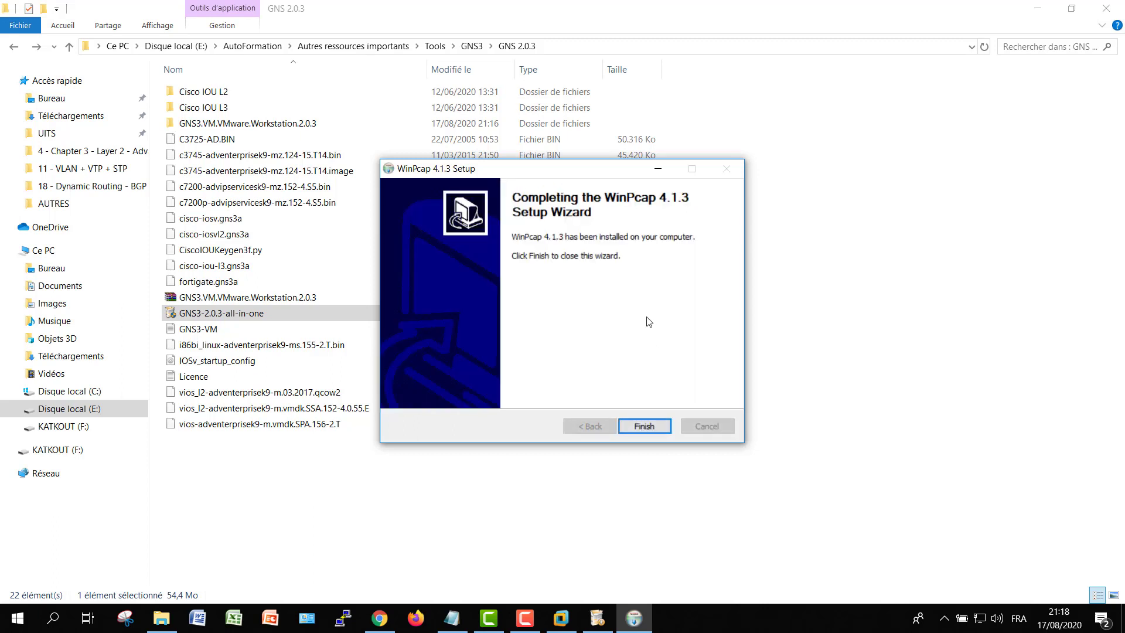
click(641, 426)
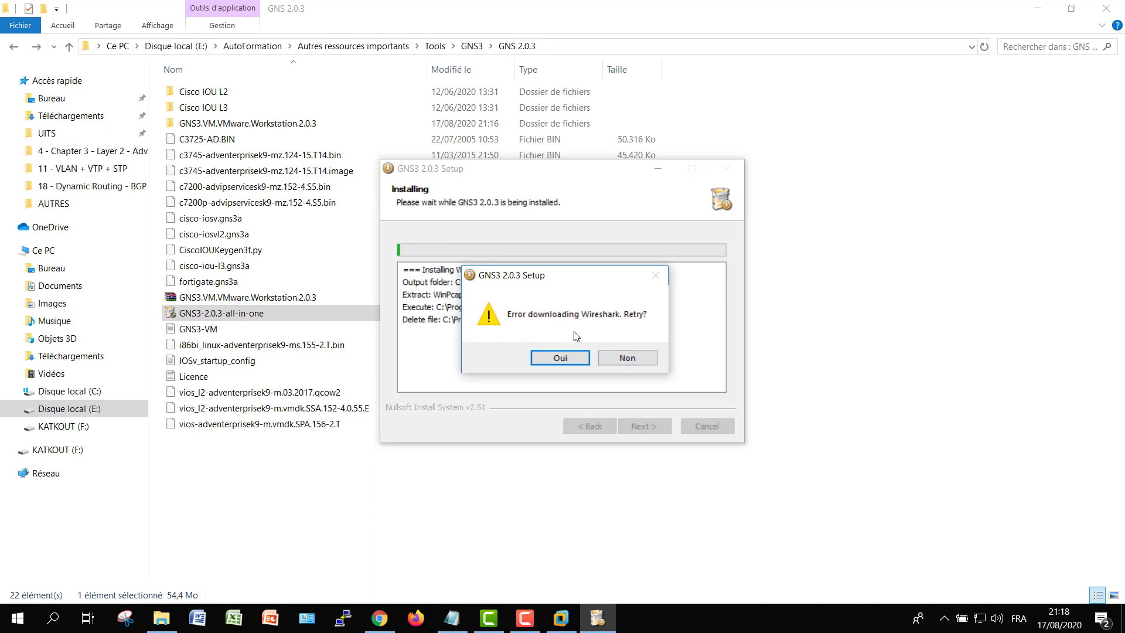
Skip retrying the Wireshark download and submit a registration e-mail address
click(627, 359)
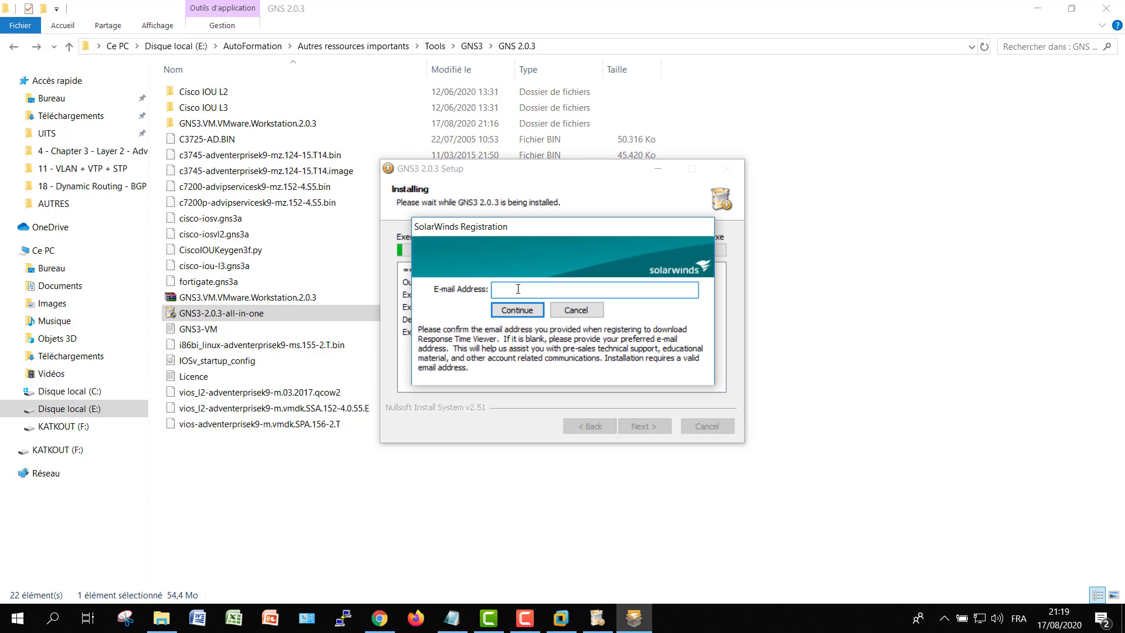
key(BackSpace)
click(517, 310)
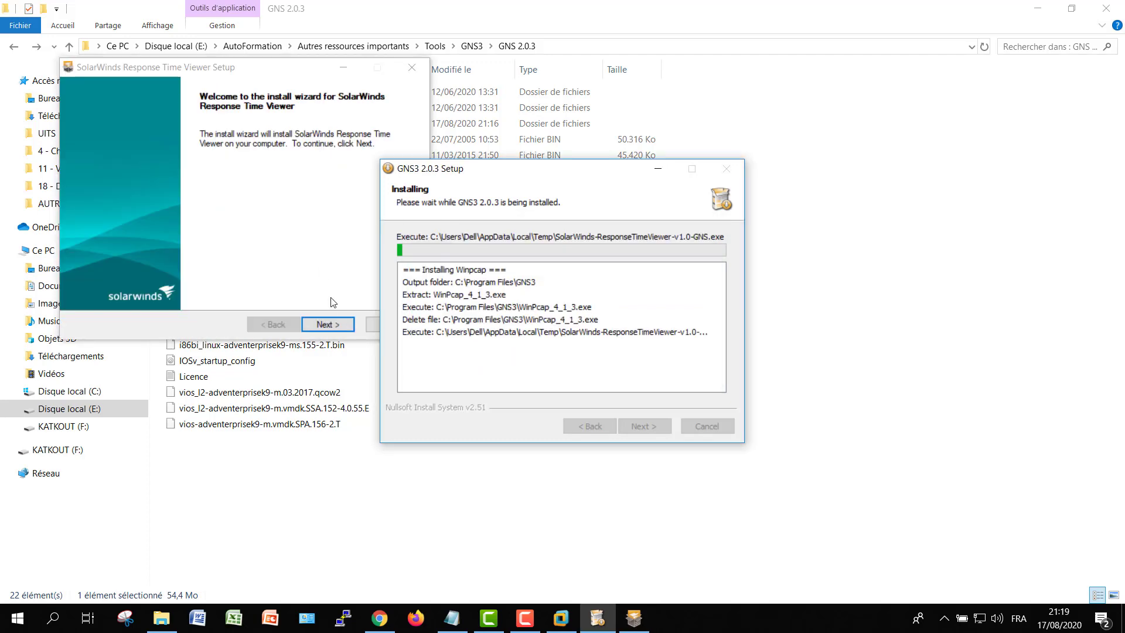
Accept the SolarWinds licence and install Response Time Viewer to its default folder
click(327, 324)
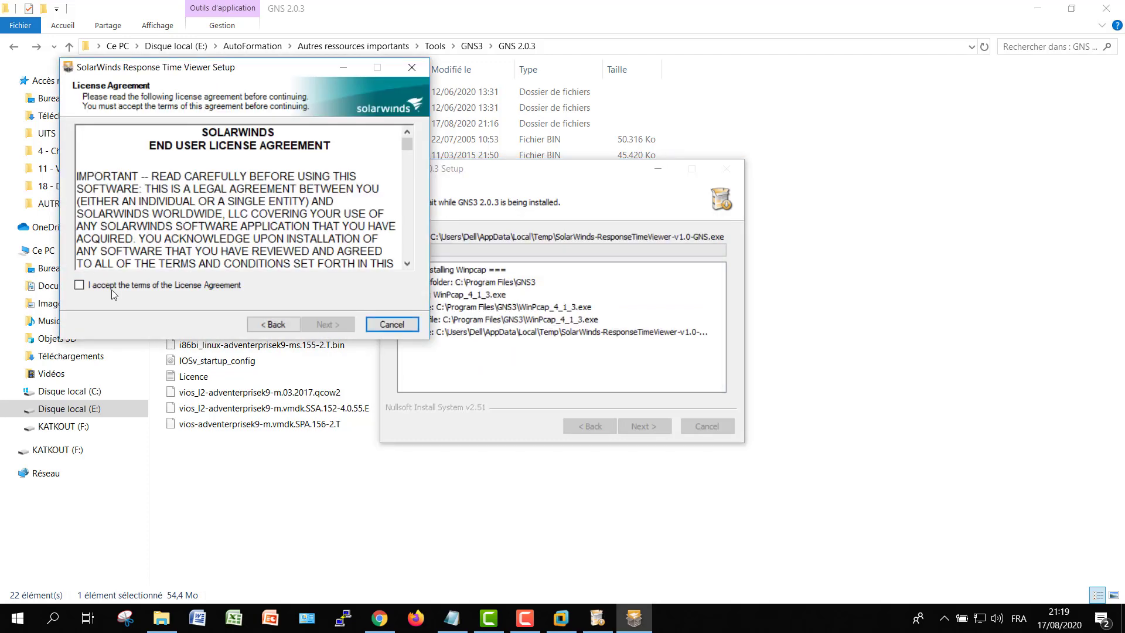
click(111, 285)
click(326, 324)
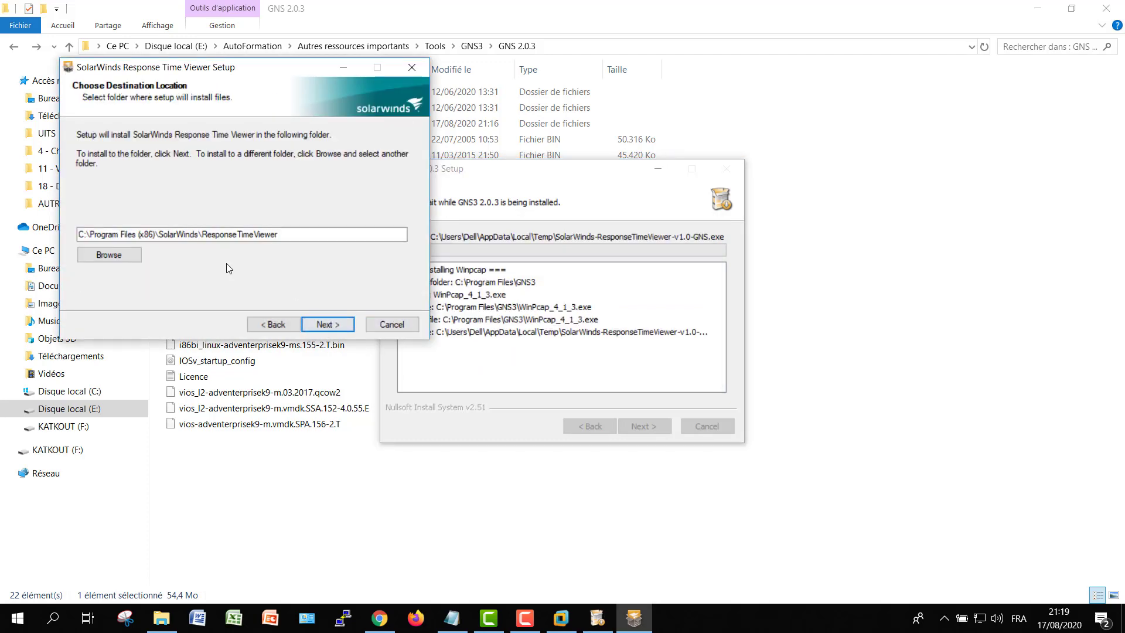
click(327, 324)
click(328, 325)
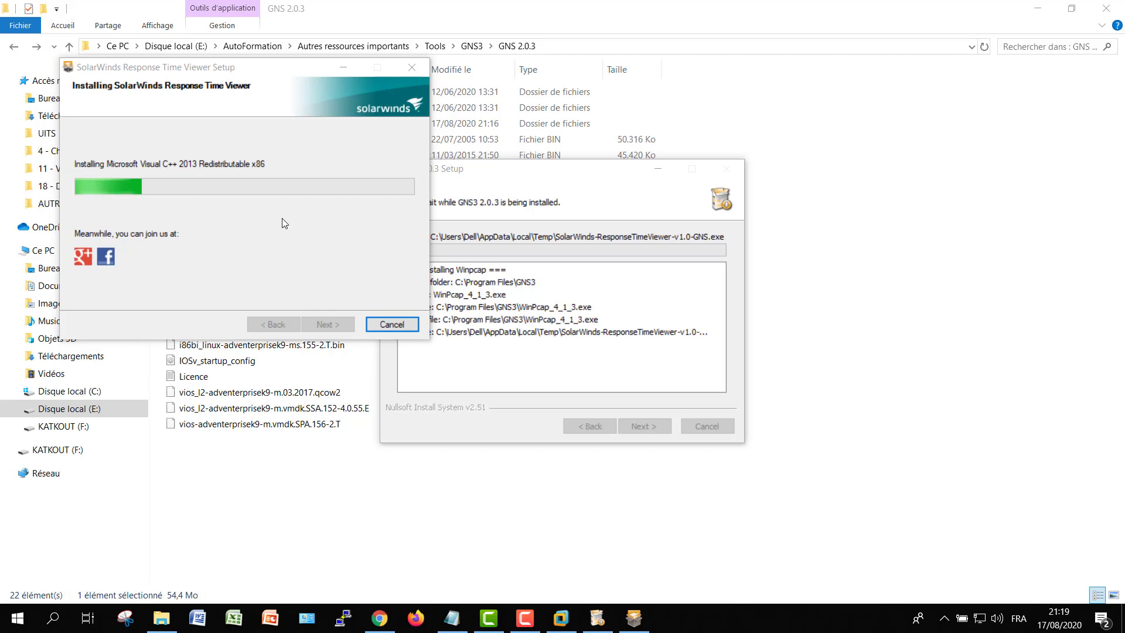
click(321, 325)
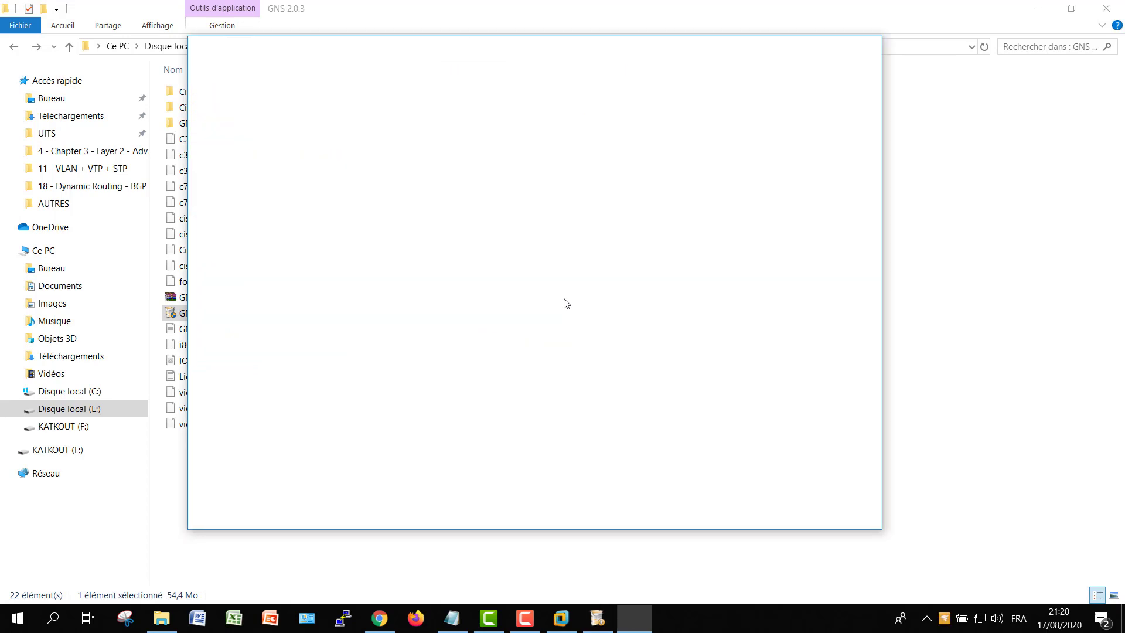
Close Response Time Viewer, decline the free Solarwinds Standard Toolset, and finish setup launching GNS3
click(870, 48)
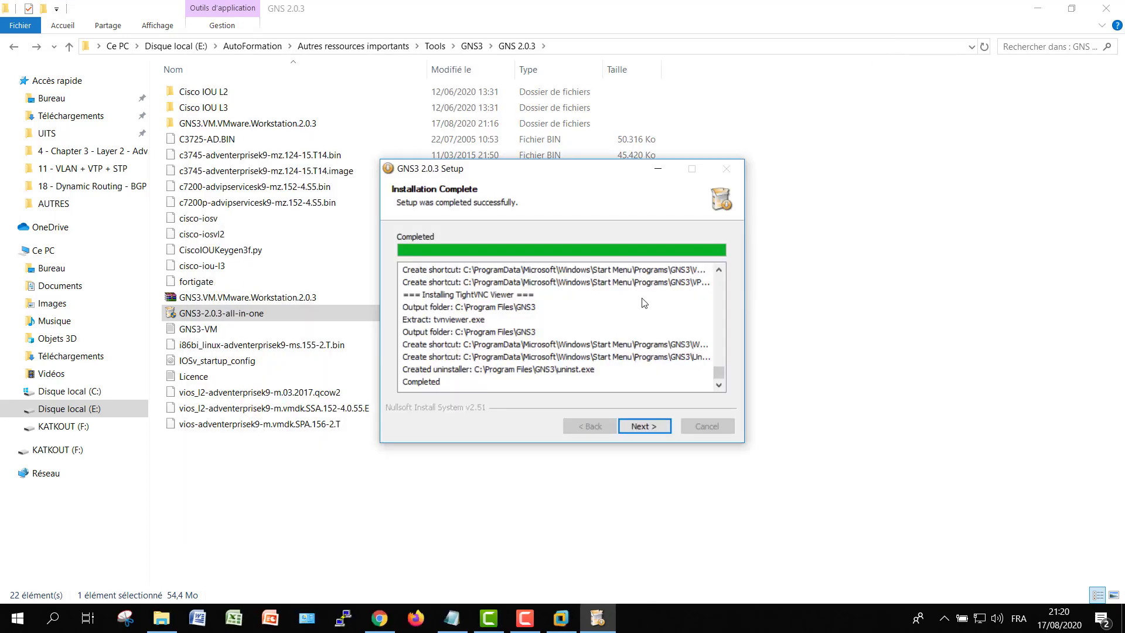
click(647, 424)
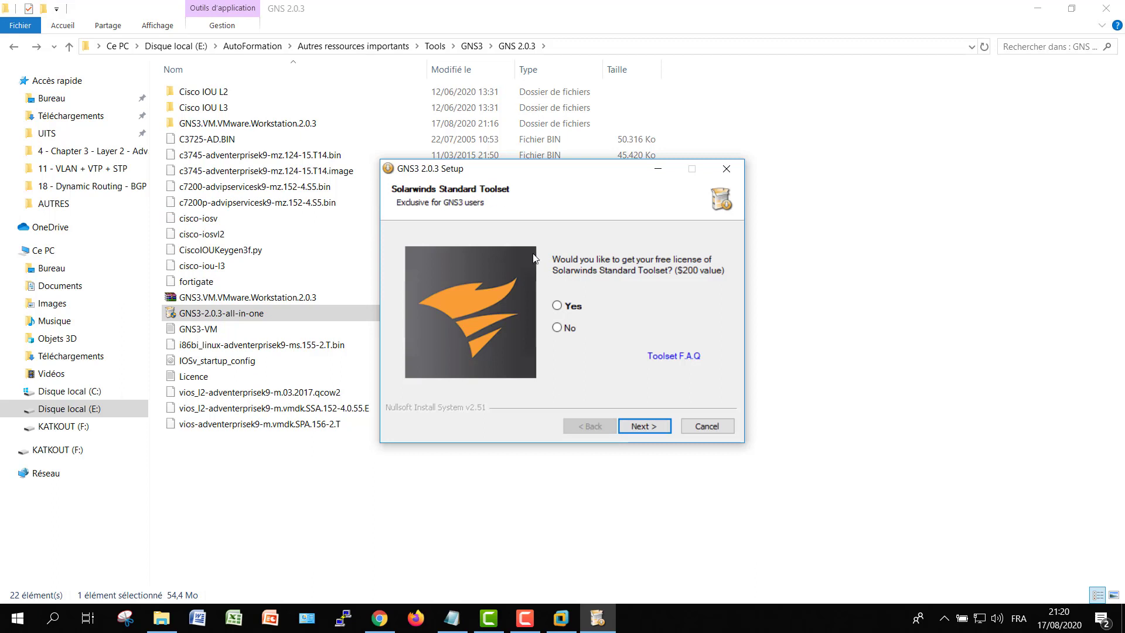
click(563, 330)
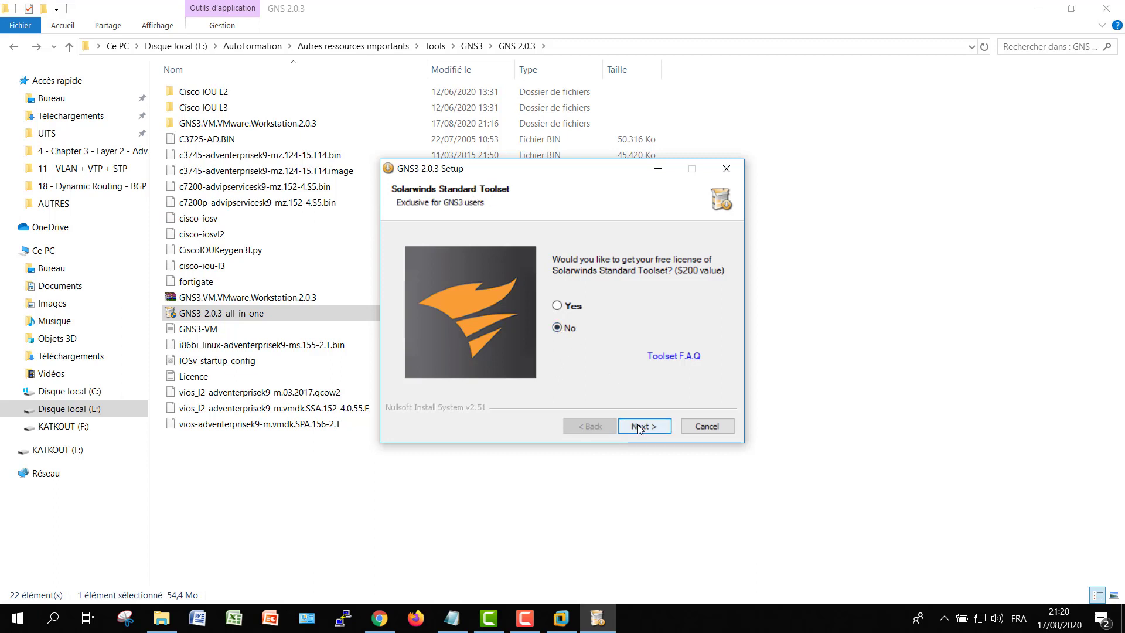
click(638, 424)
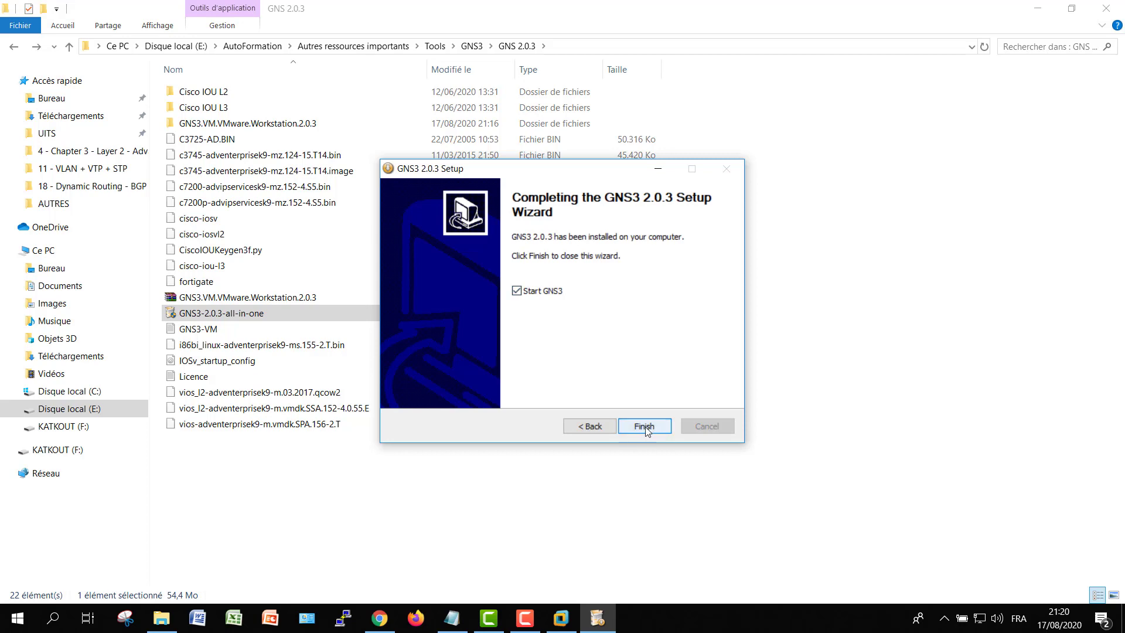
click(641, 426)
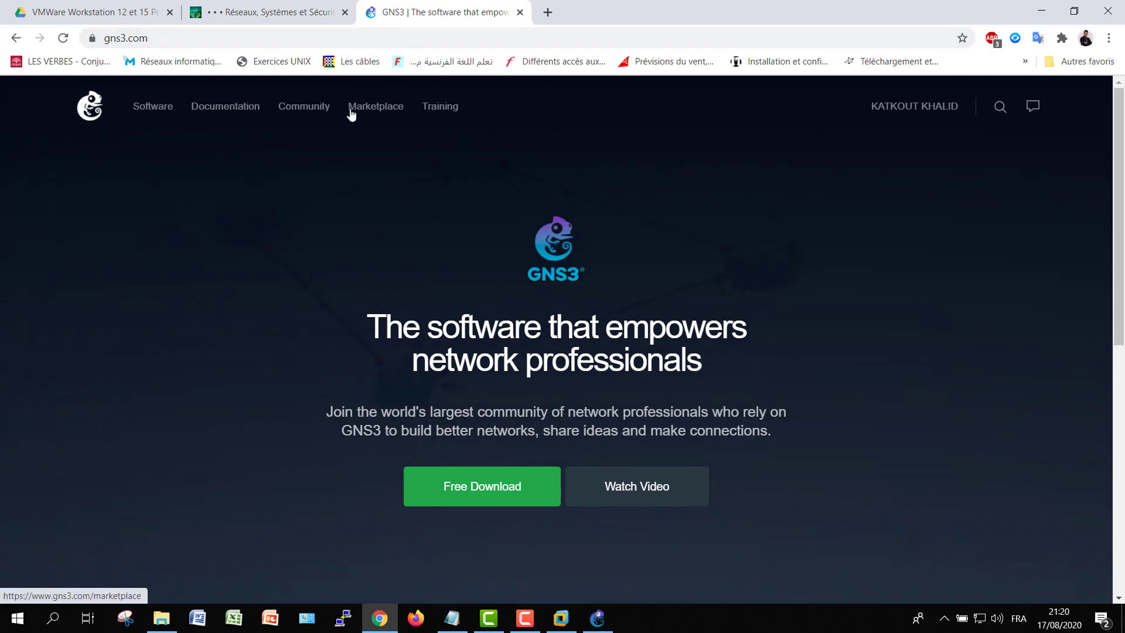
Browse the GNS3 download page, then scroll through the Marketplace appliances list
click(485, 485)
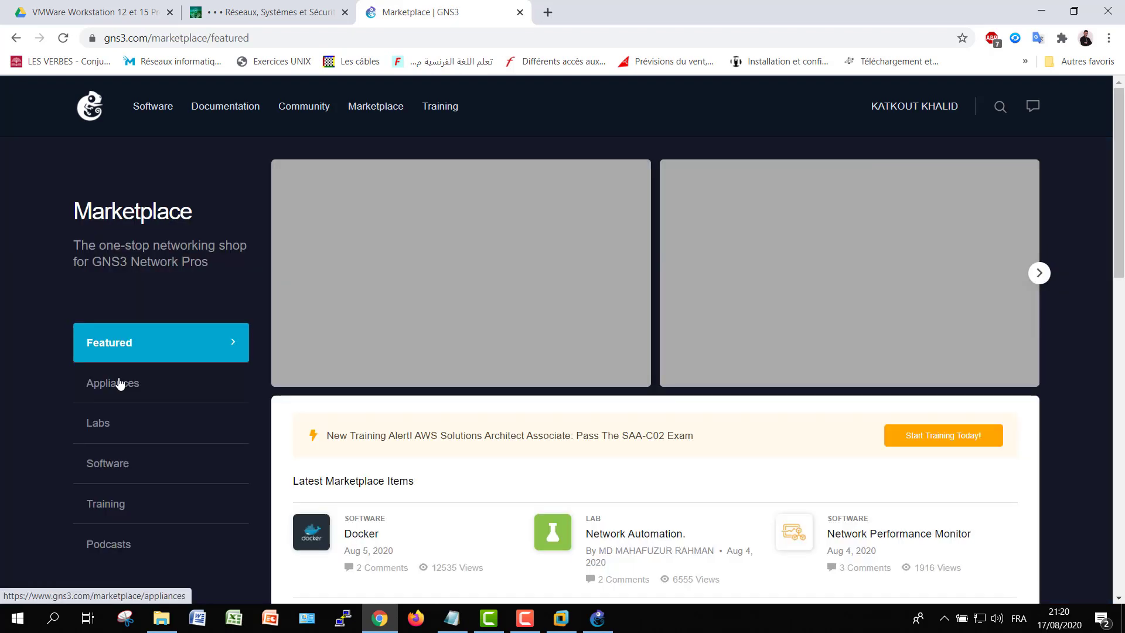
click(120, 384)
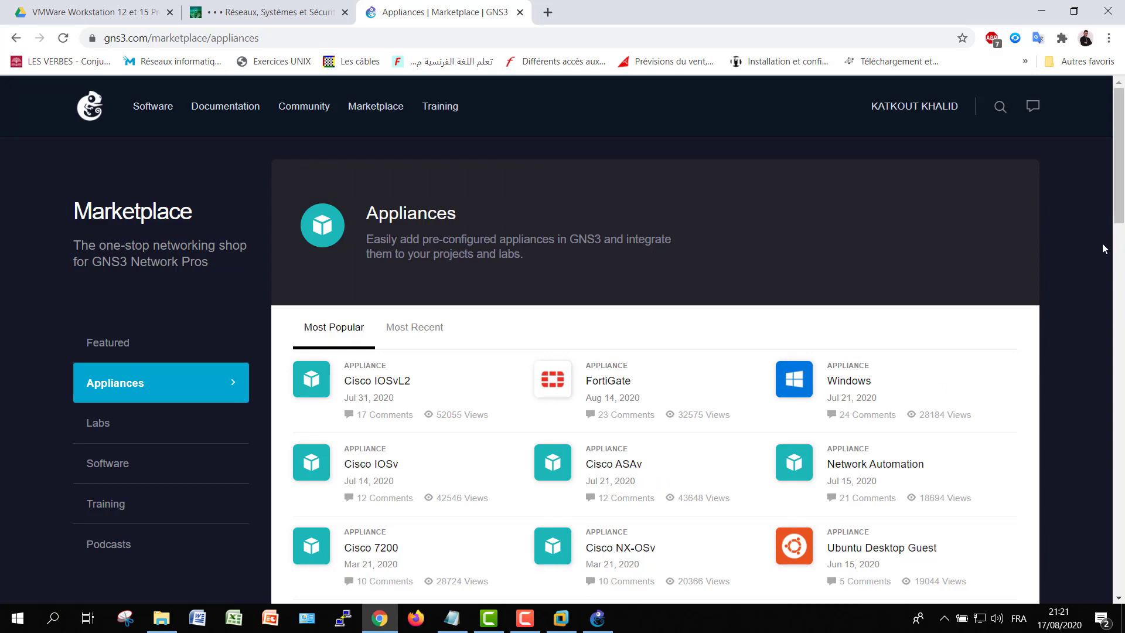
drag(1116, 214, 1116, 220)
Cancel the GNS3 server setup wizard, decline the 2.2.12 update, and bring Explorer forward
click(1041, 10)
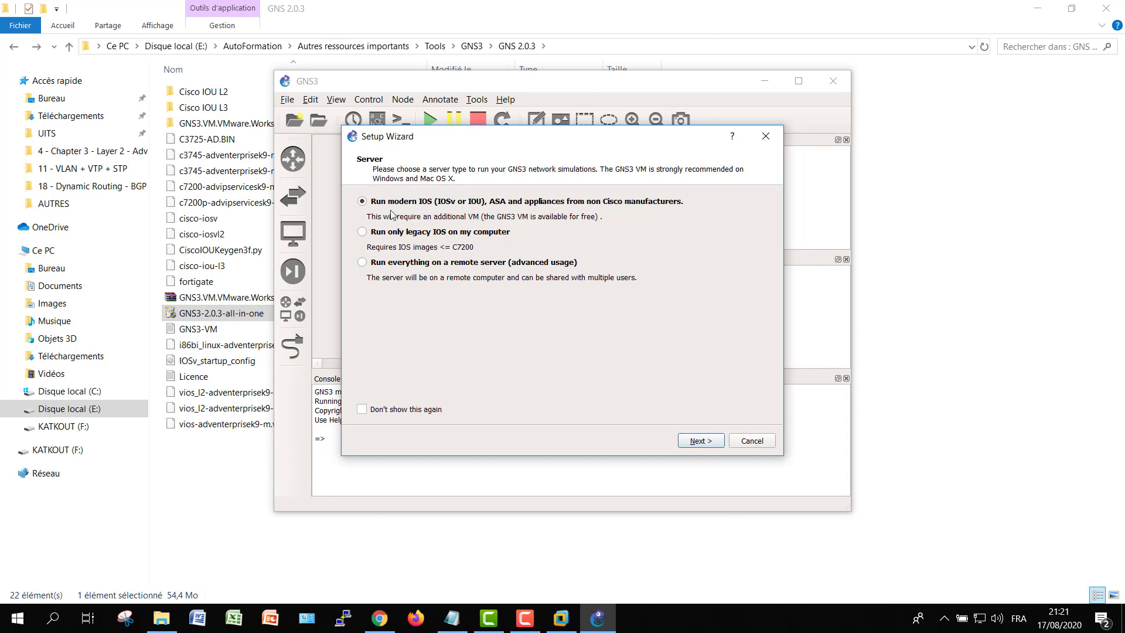
click(753, 441)
click(752, 443)
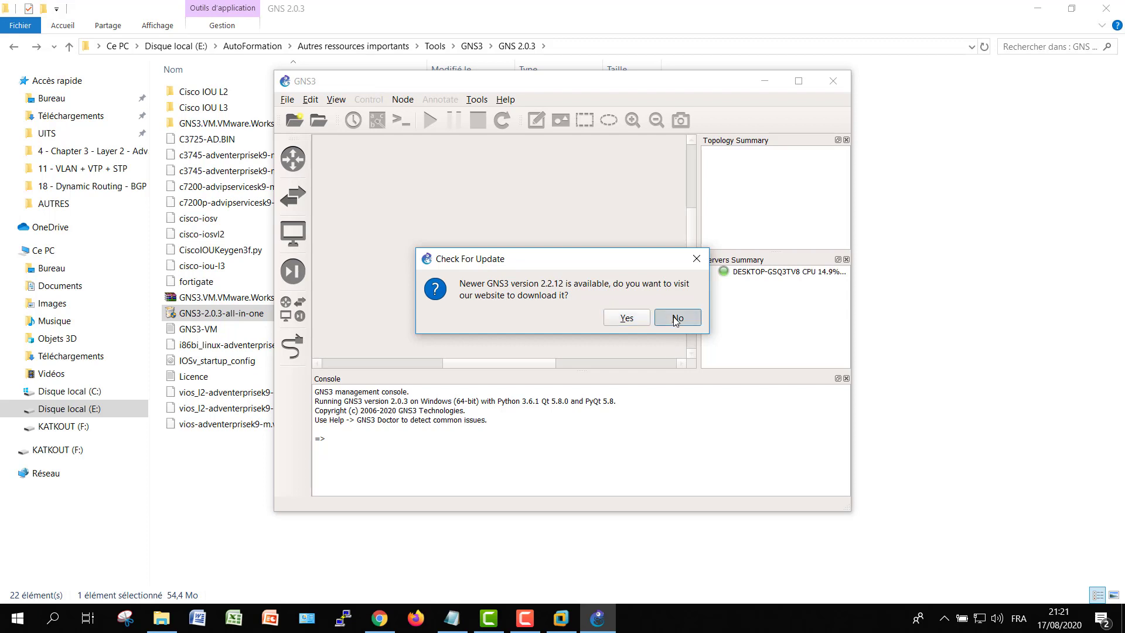
click(674, 318)
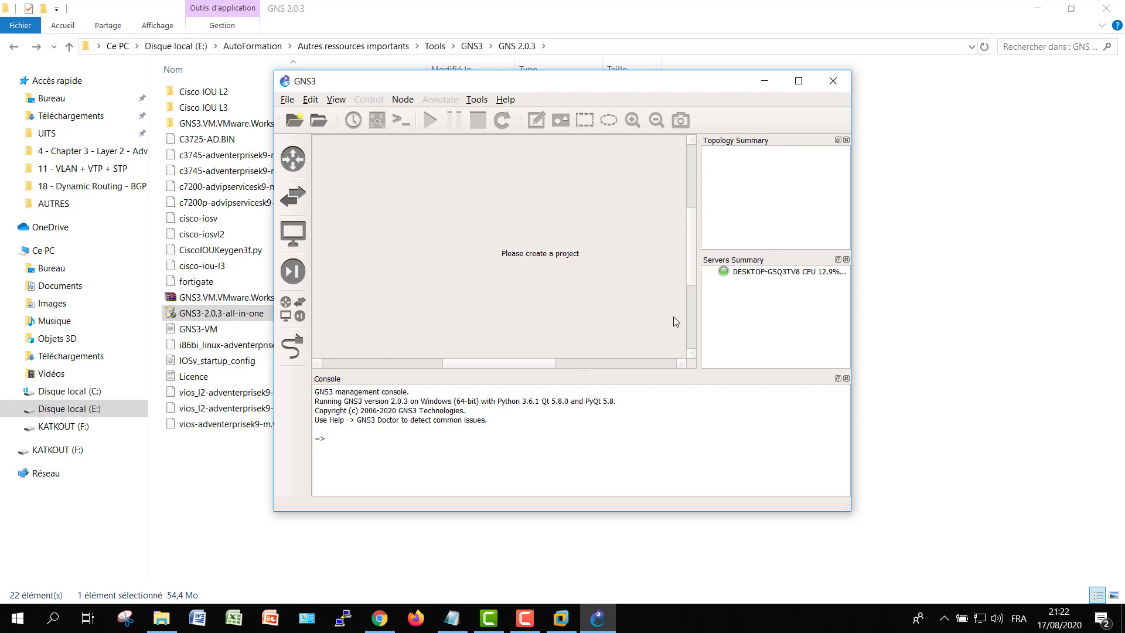
click(1038, 12)
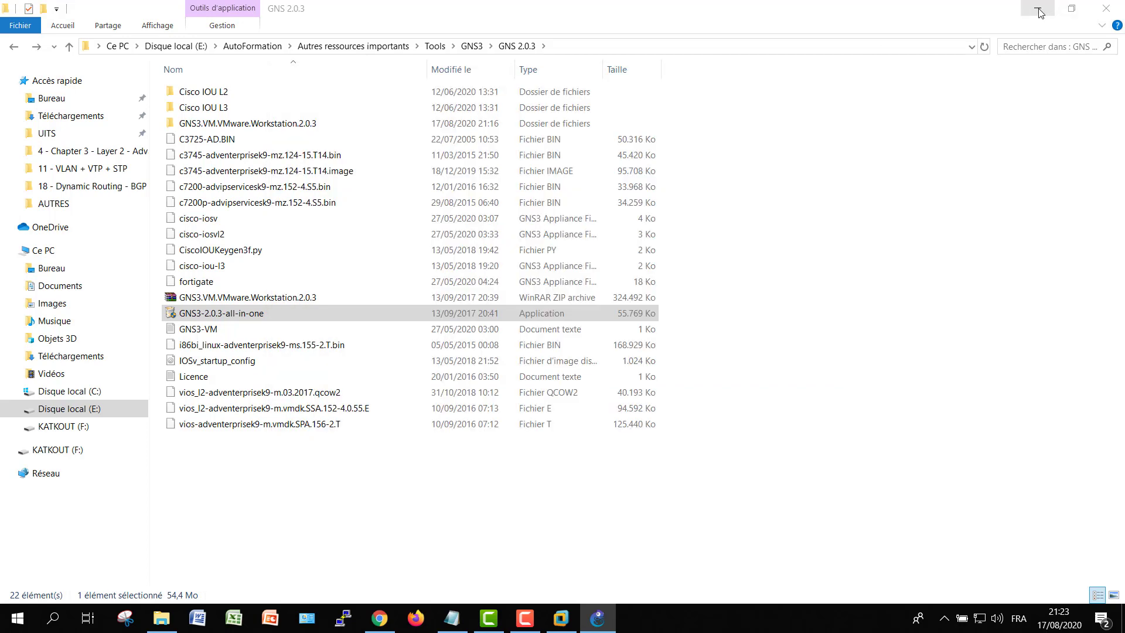
In VMware Workstation, open a virtual machine and browse to E:\AutoFormation\Autres ressources importants\Tools
click(1038, 12)
click(560, 618)
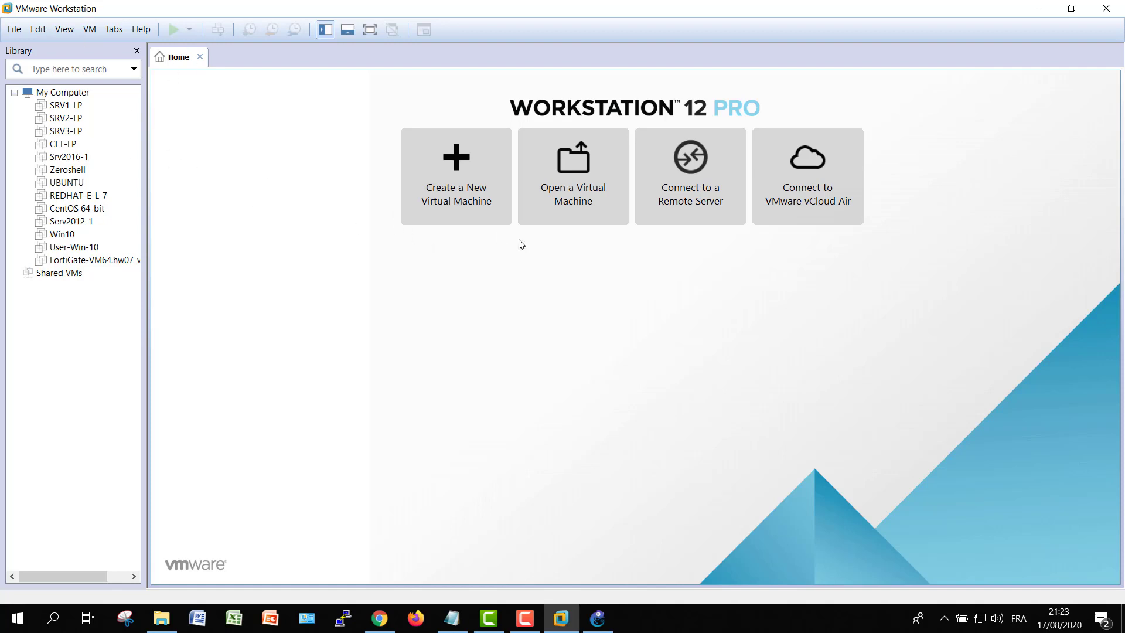
click(583, 192)
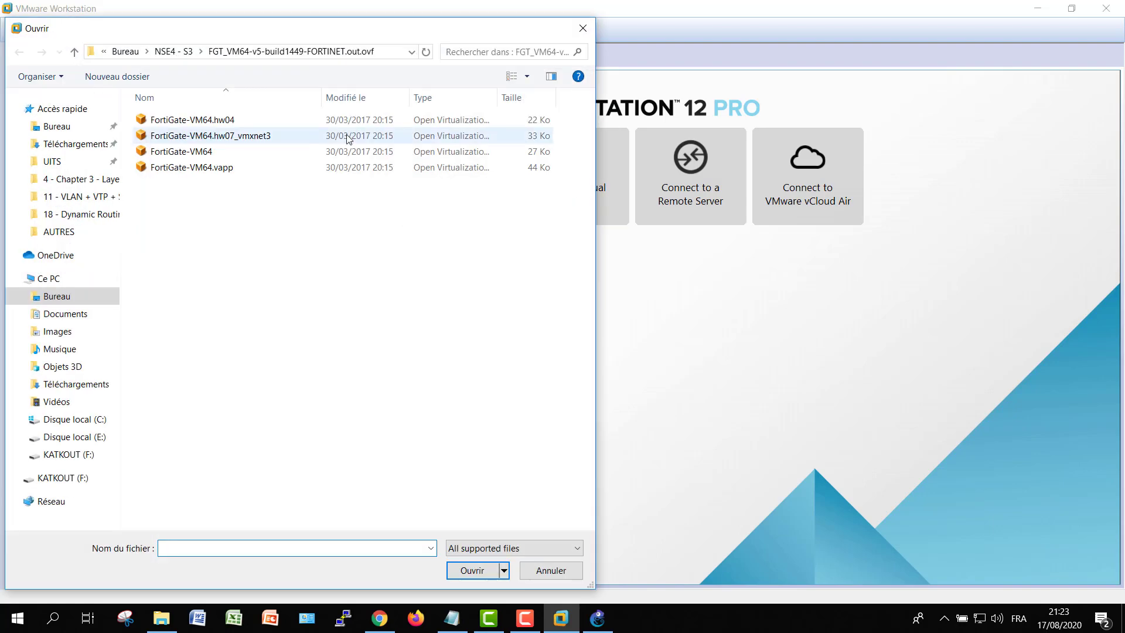
click(85, 438)
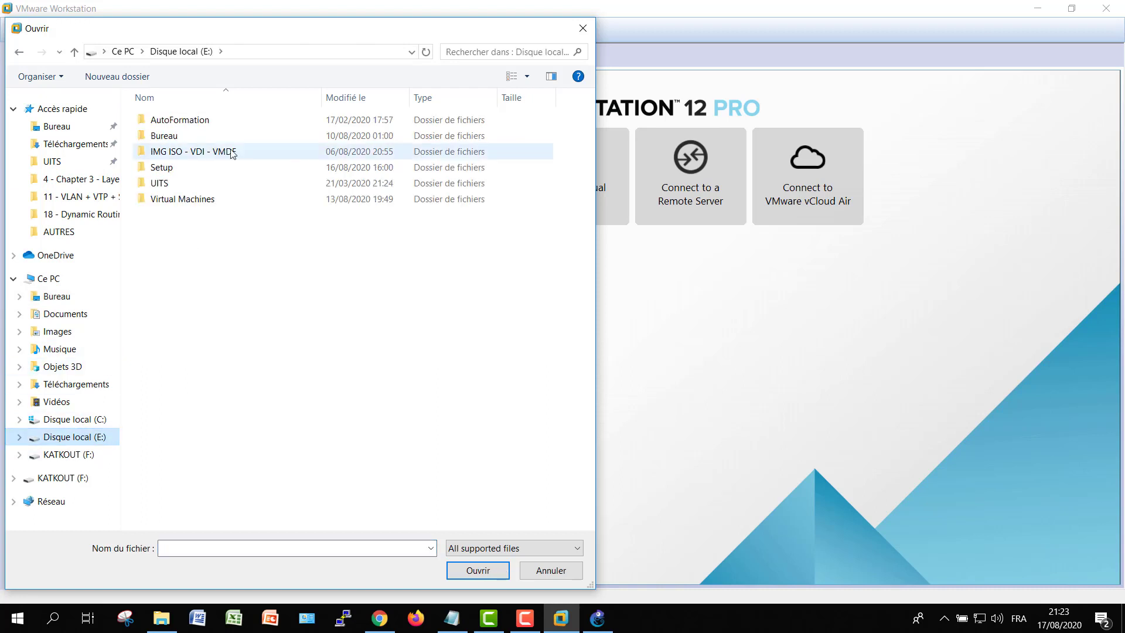
double_click(189, 121)
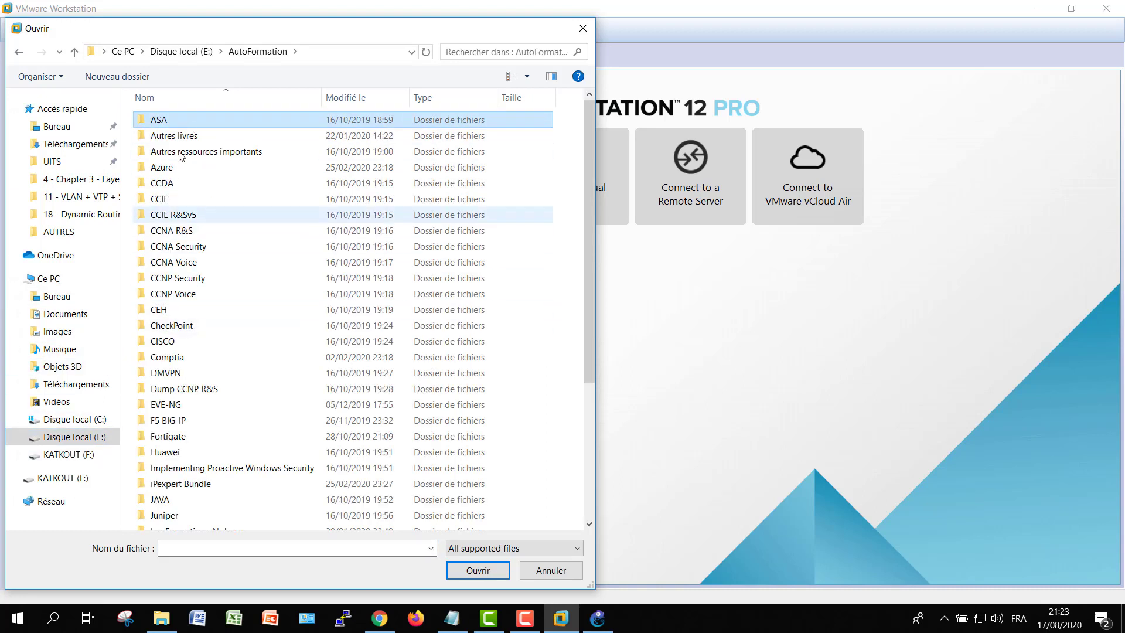
double_click(181, 152)
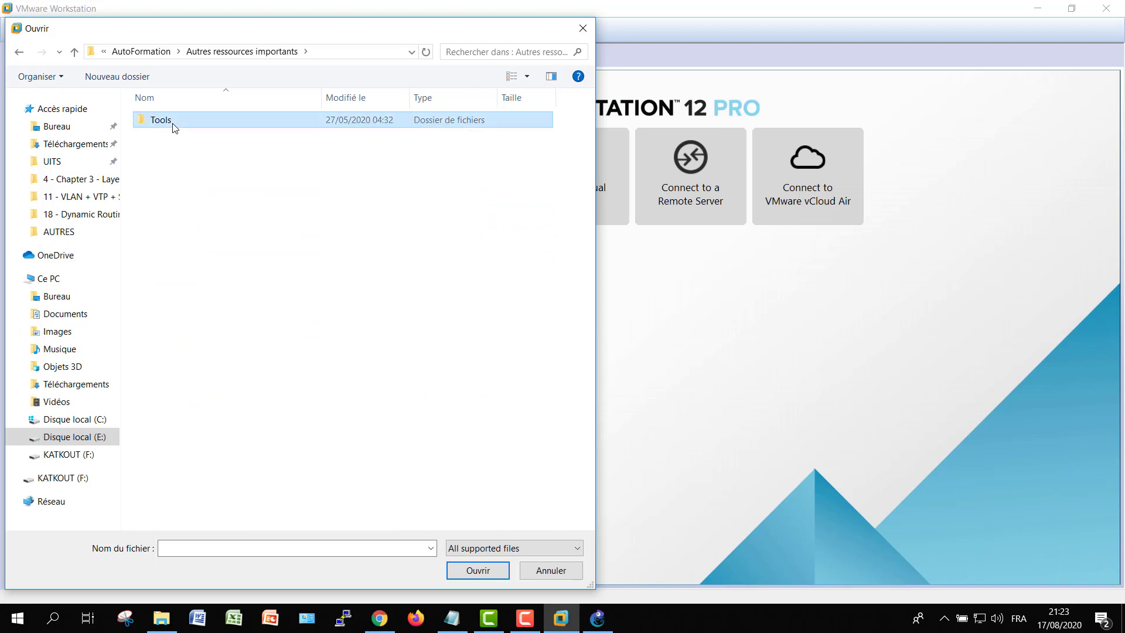
double_click(170, 123)
Go into GNS3\GNS 2.0.3\GNS3.VM.VMware.Workstation.2.0.3 and open the GNS3 VM appliance
click(200, 356)
double_click(200, 356)
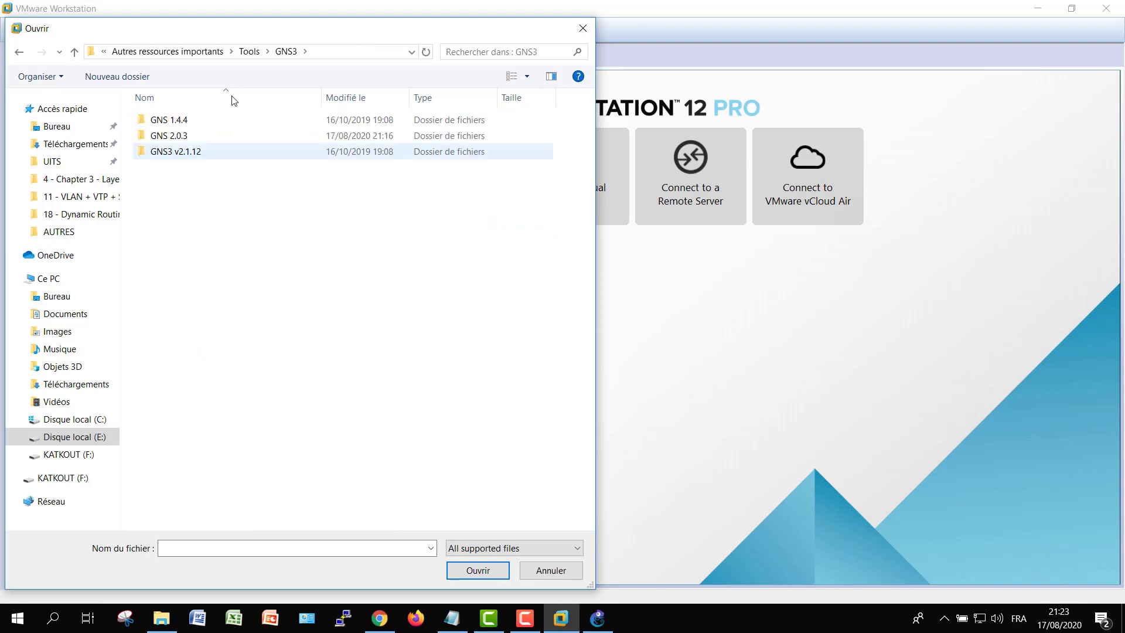
double_click(189, 150)
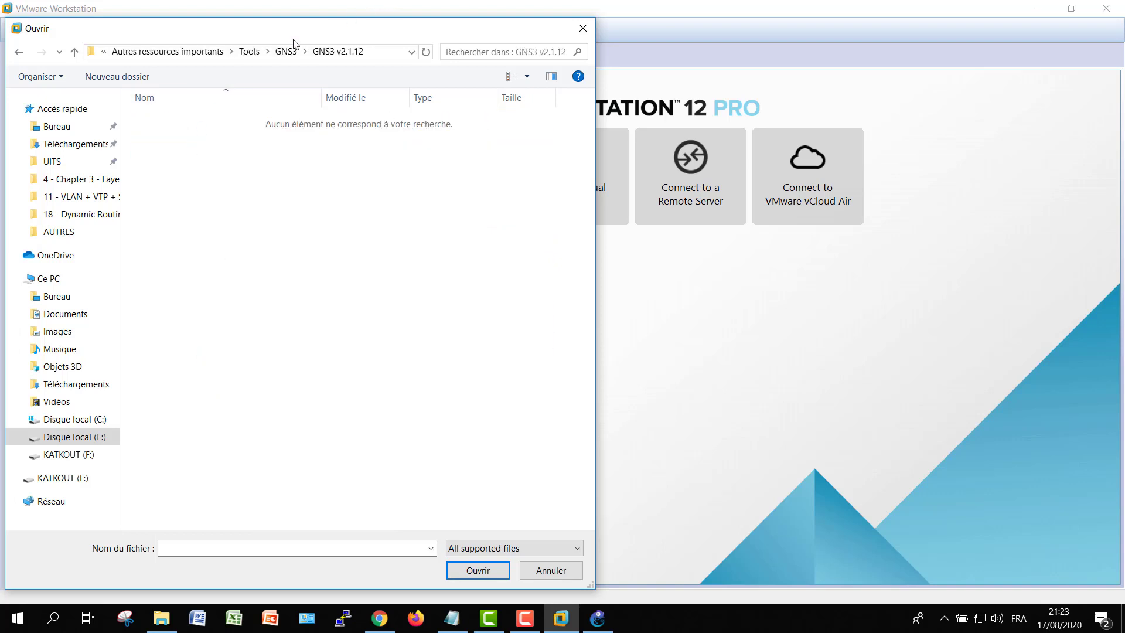
click(283, 52)
click(167, 136)
double_click(167, 136)
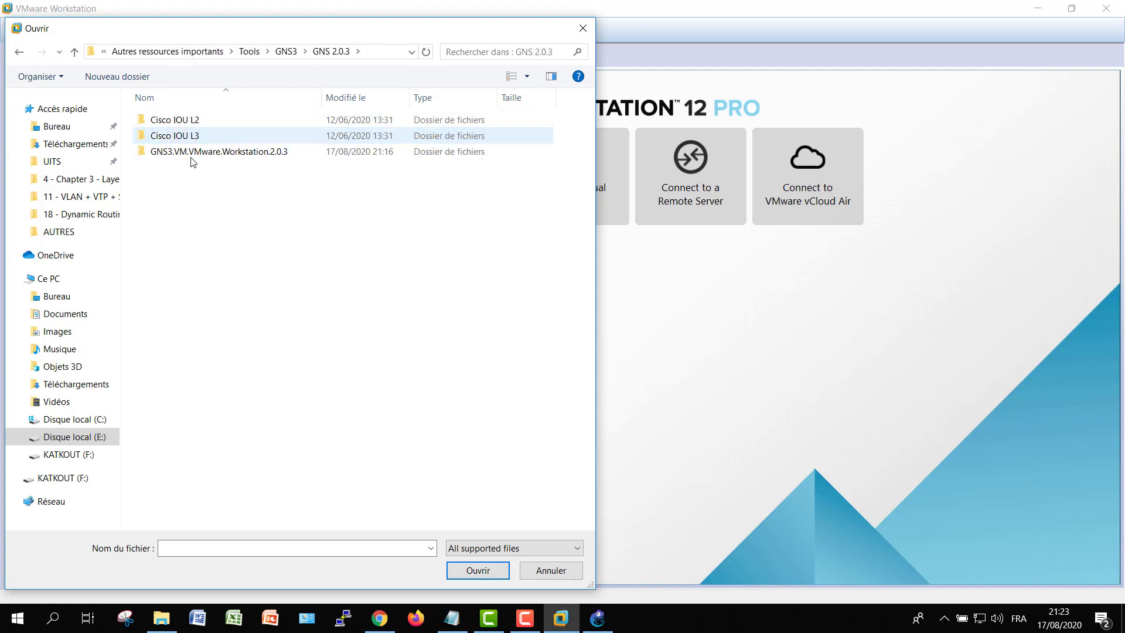
double_click(226, 151)
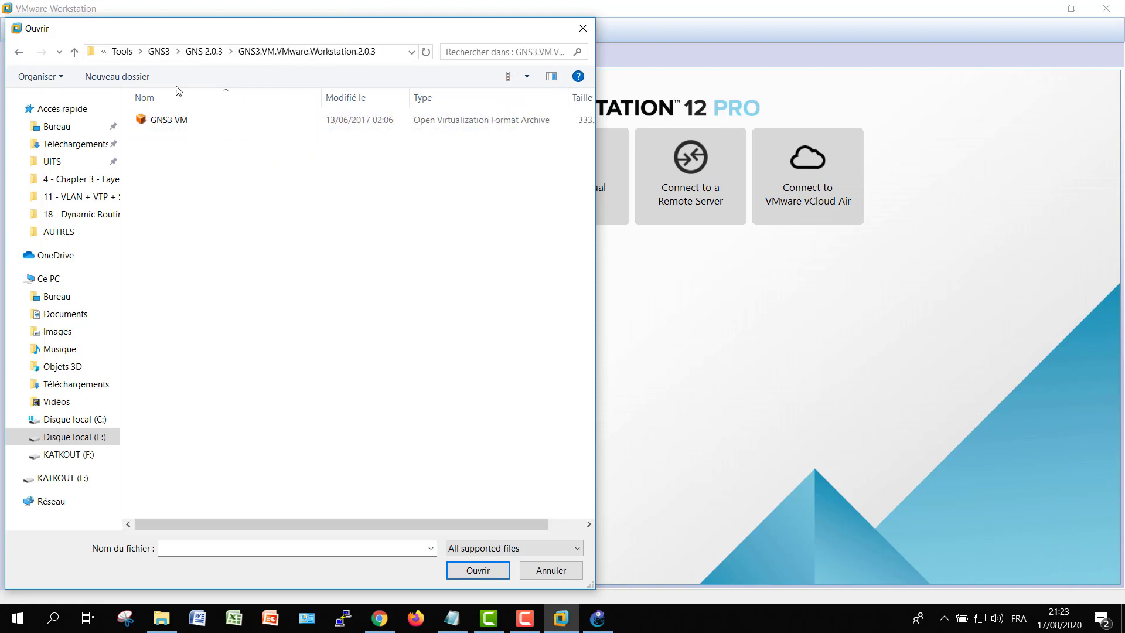
double_click(171, 120)
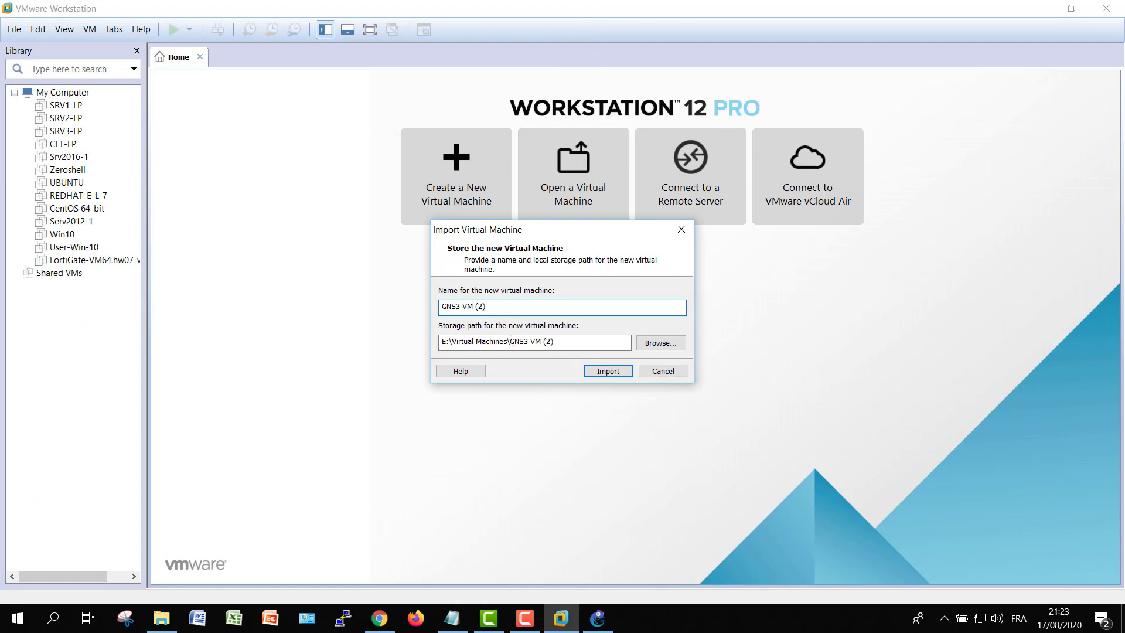
Delete the old GNS3 VM folder from E:\Virtual Machines in File Explorer
key(super+e)
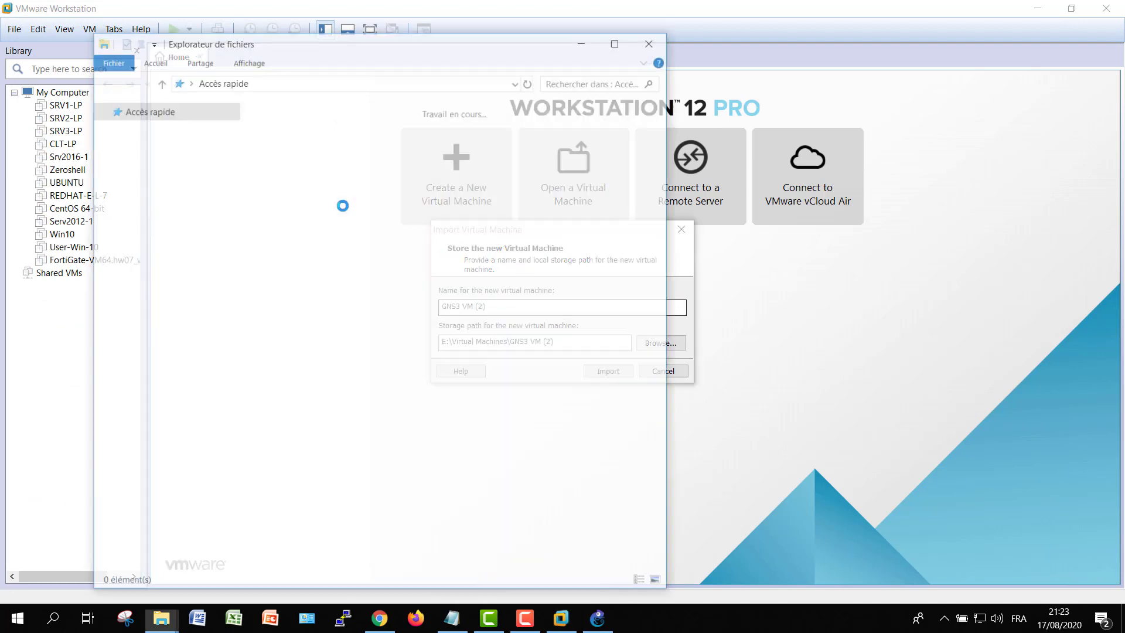
click(177, 444)
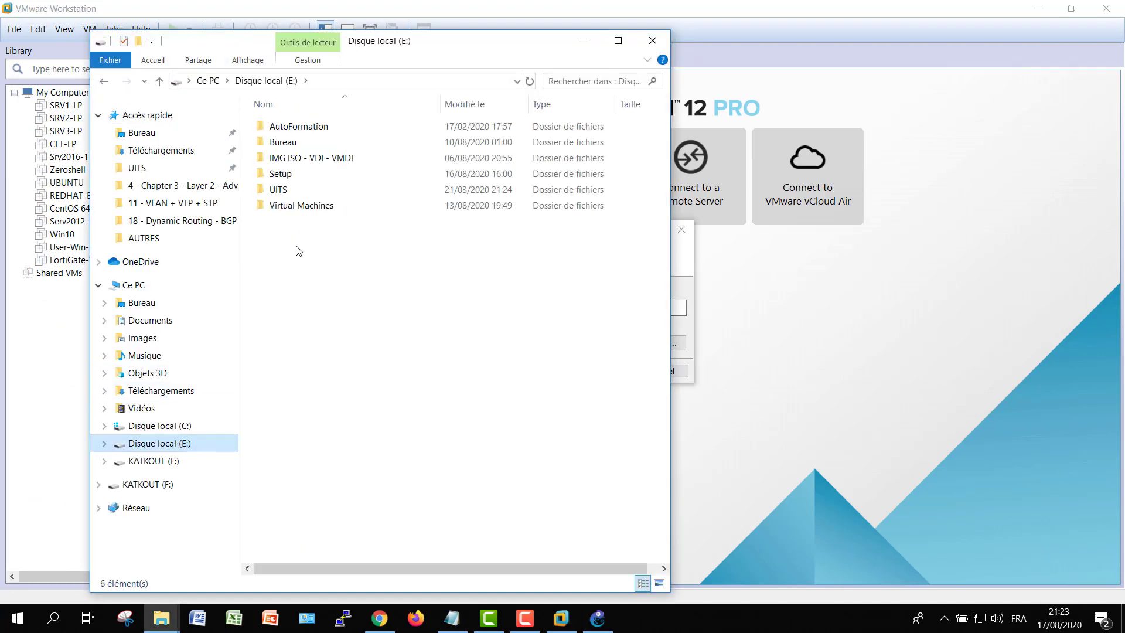
double_click(311, 212)
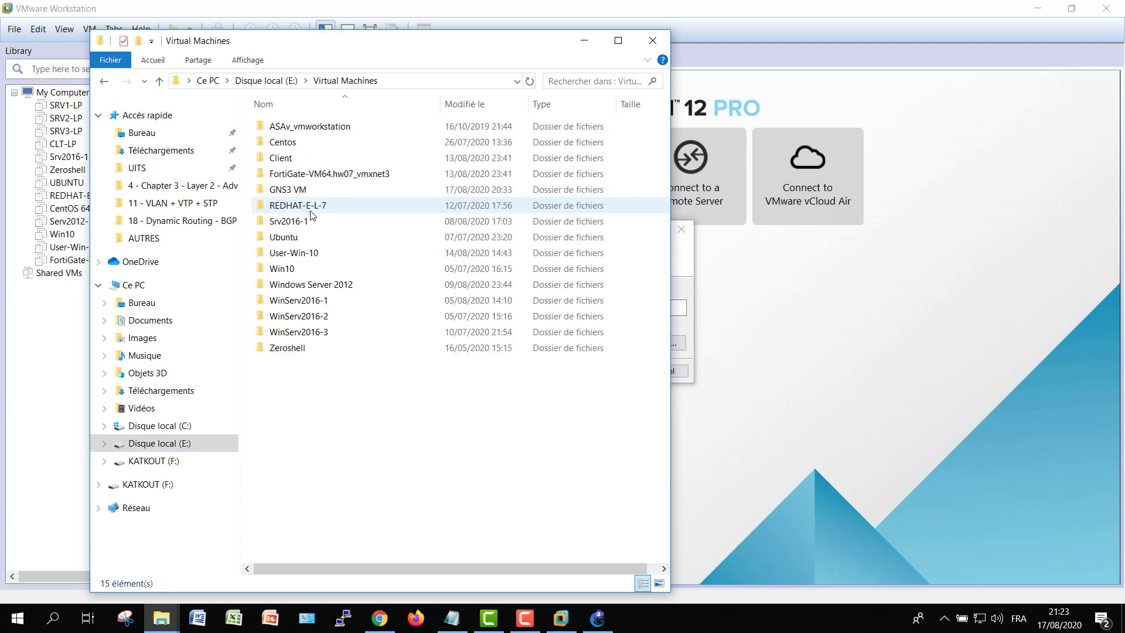
click(309, 191)
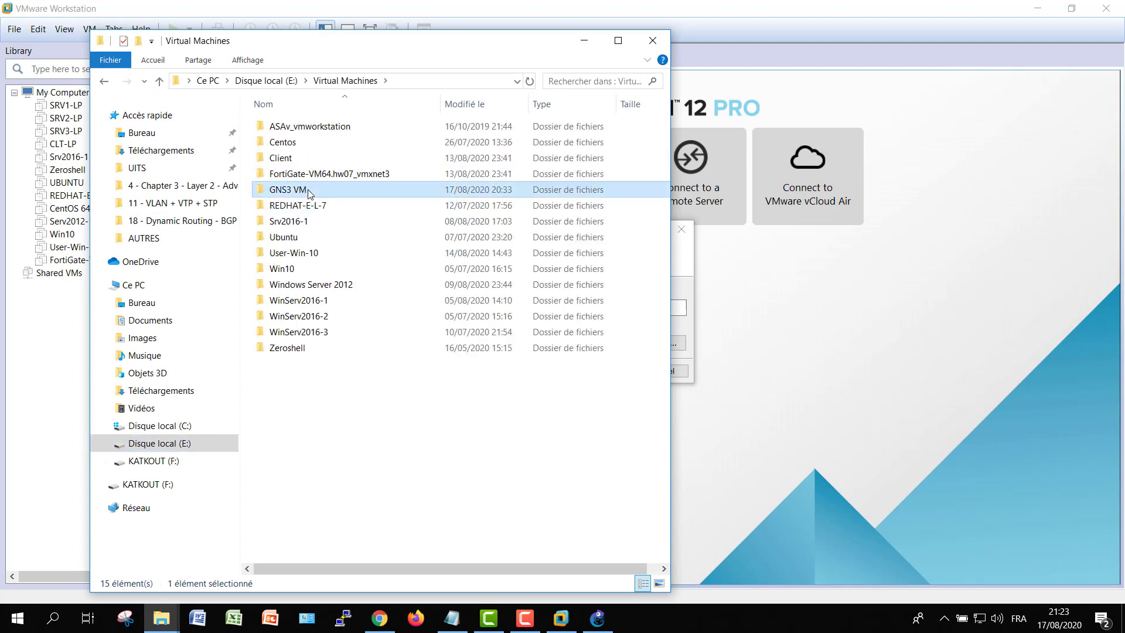
key(Delete)
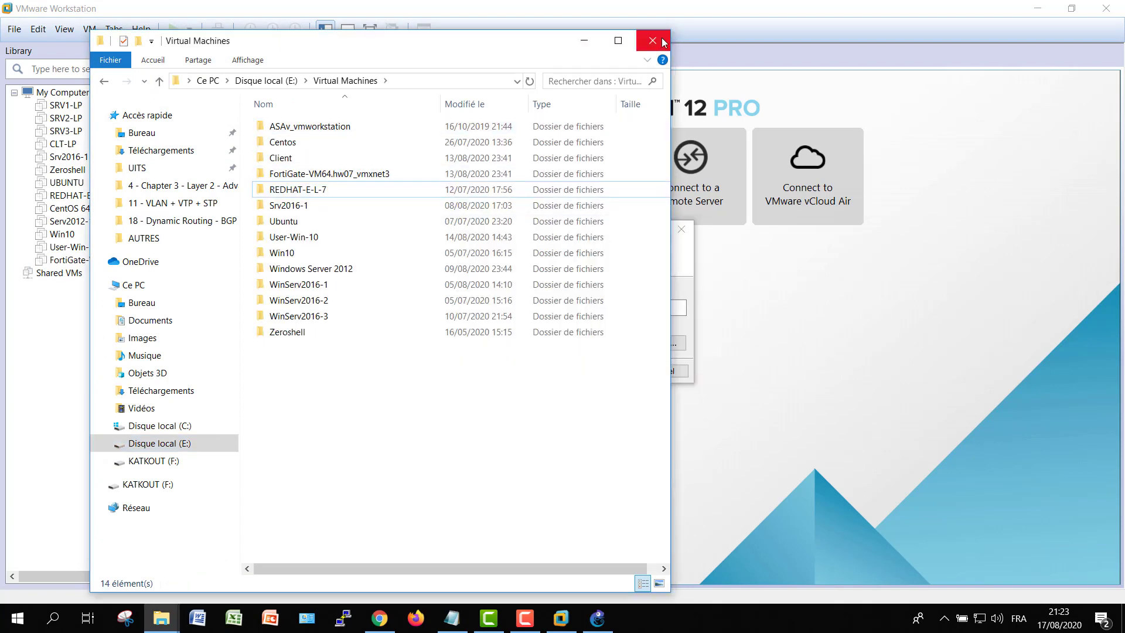
click(662, 39)
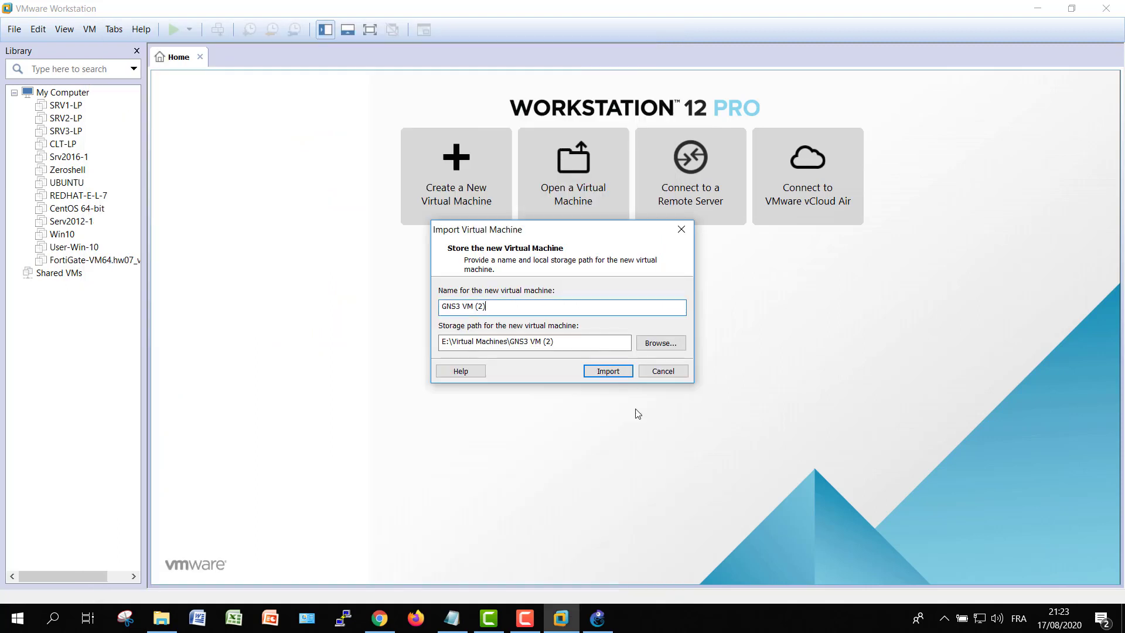
Remove the '(2)' suffix so the machine is named GNS3 VM, and import it
click(528, 312)
key(BackSpace)
key(BackSpace)
key(BackSpace)
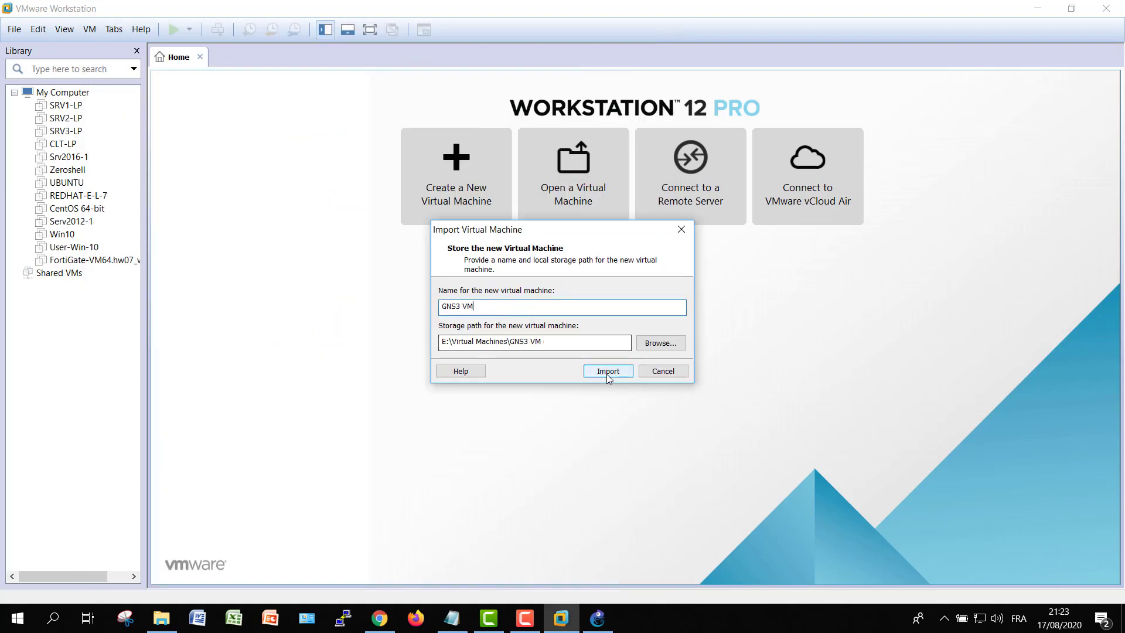
click(609, 373)
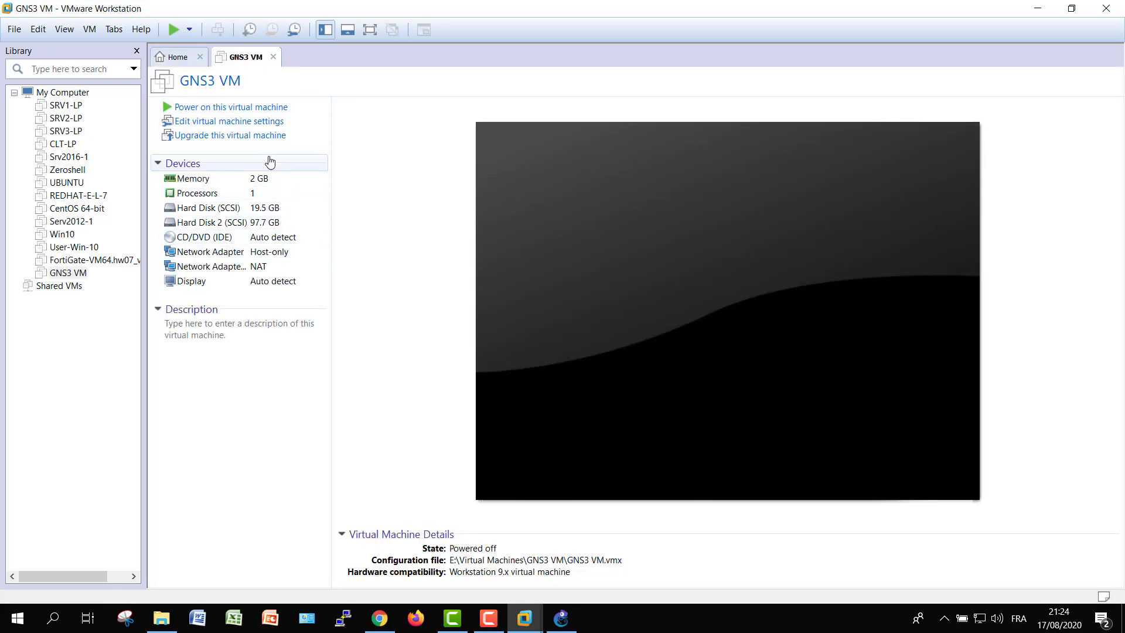
Open the Virtual Machine Settings of the newly imported GNS3 VM
click(233, 121)
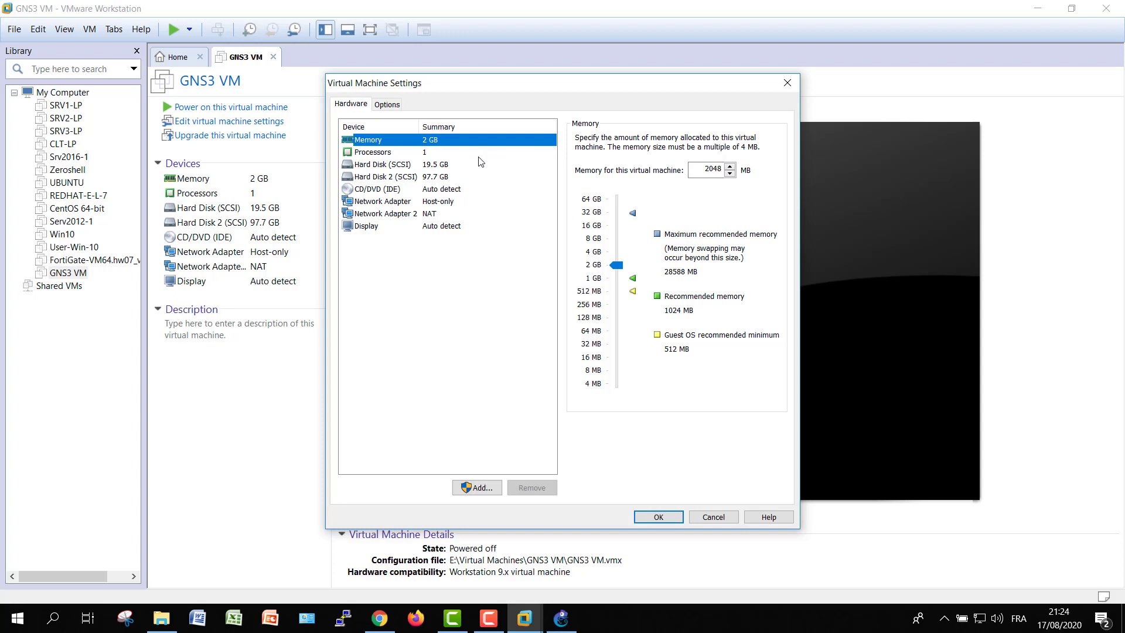
Inspect the GNS3 VM's processor, both hard disks and both network adapters, then close the settings
click(392, 154)
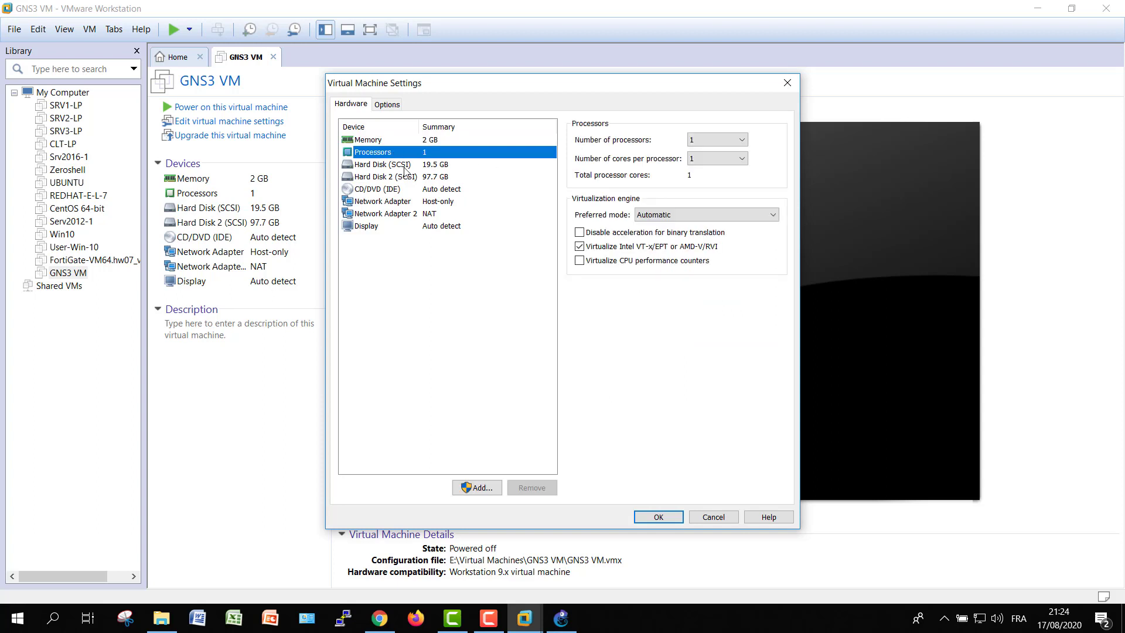
click(396, 167)
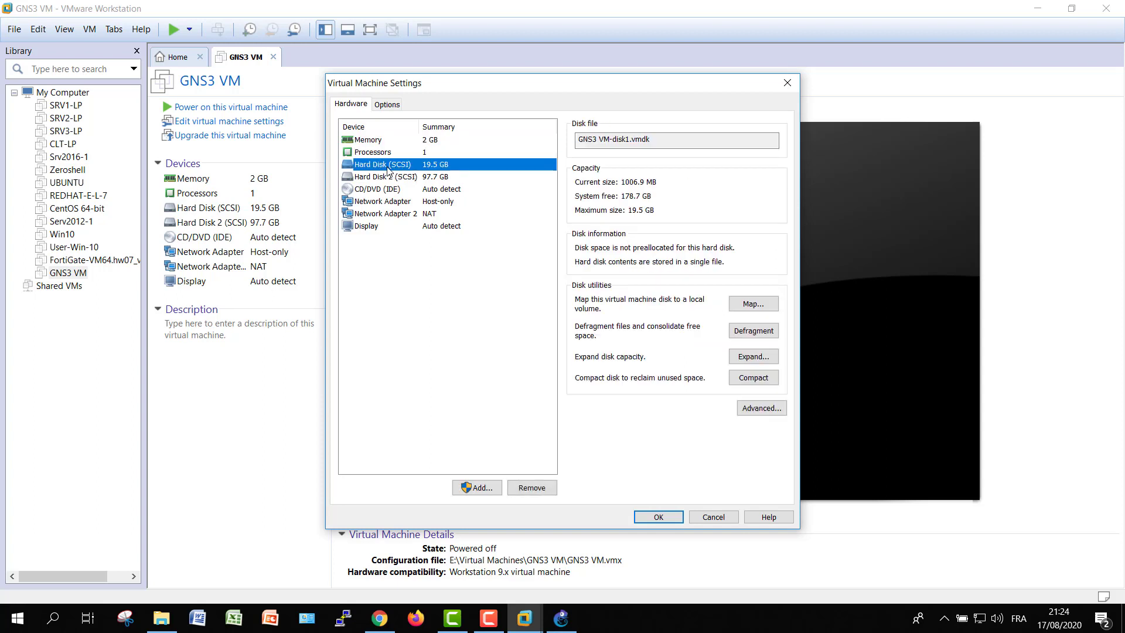
click(434, 179)
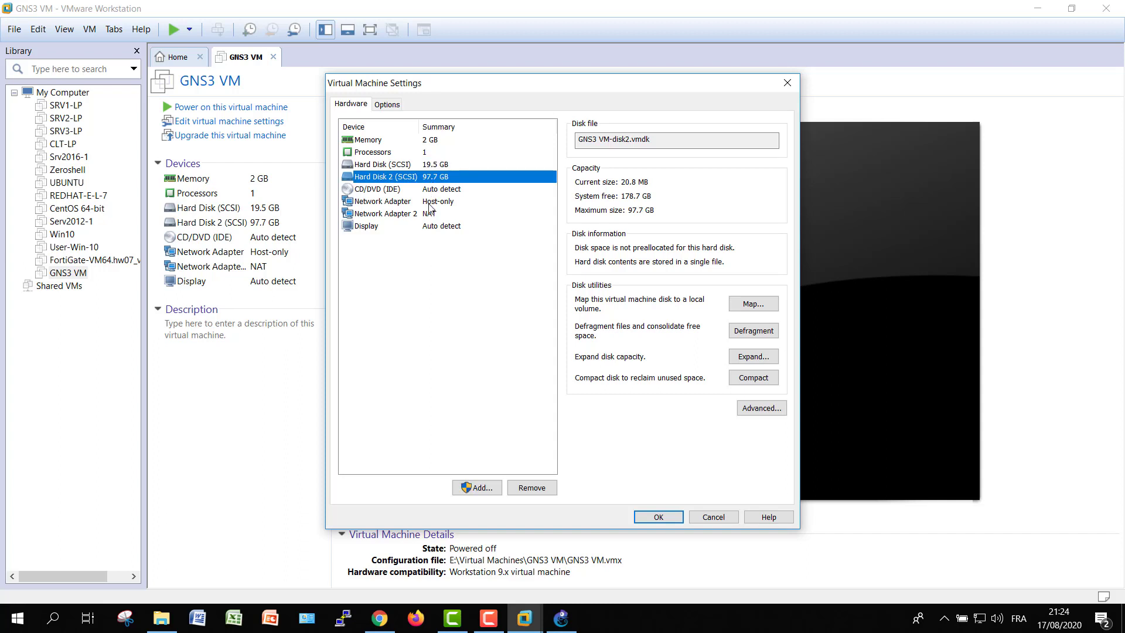
click(430, 202)
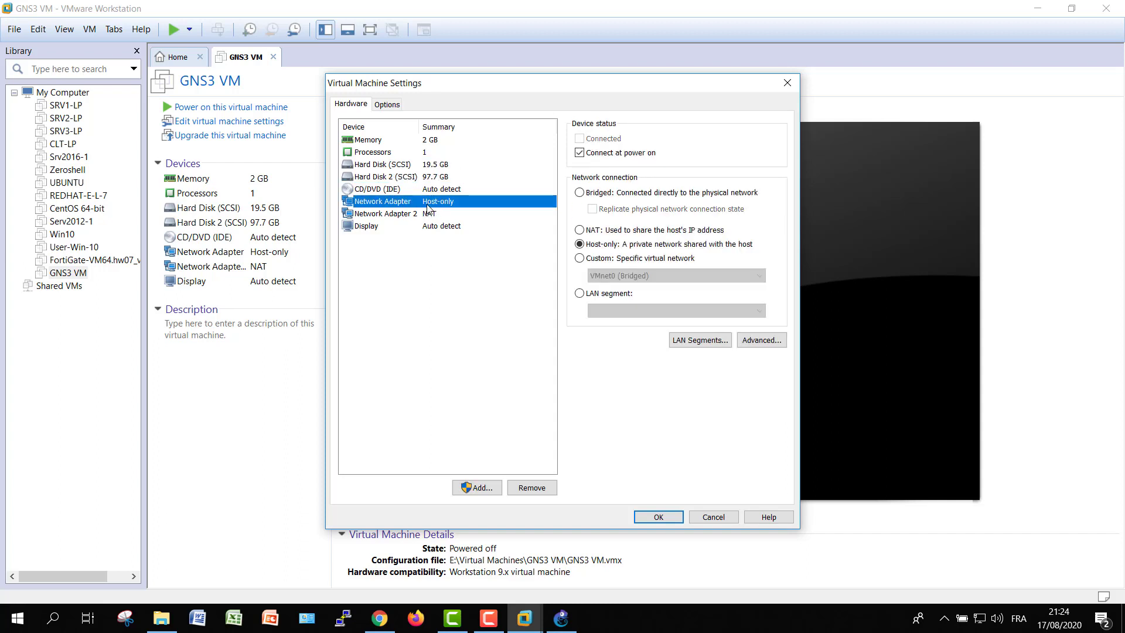
click(427, 214)
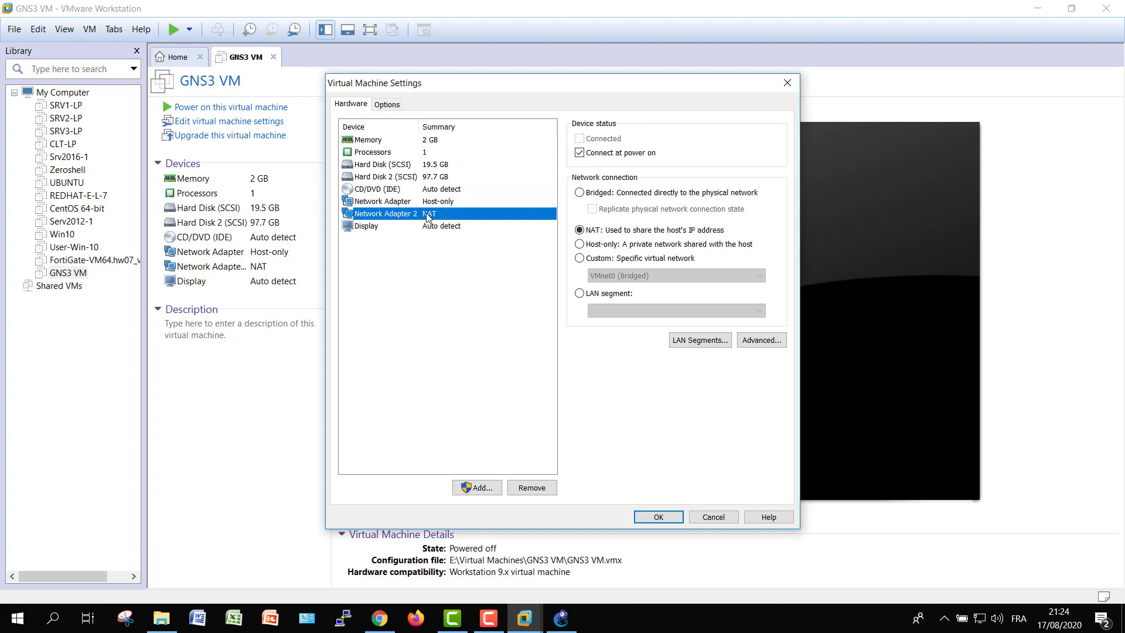
click(655, 517)
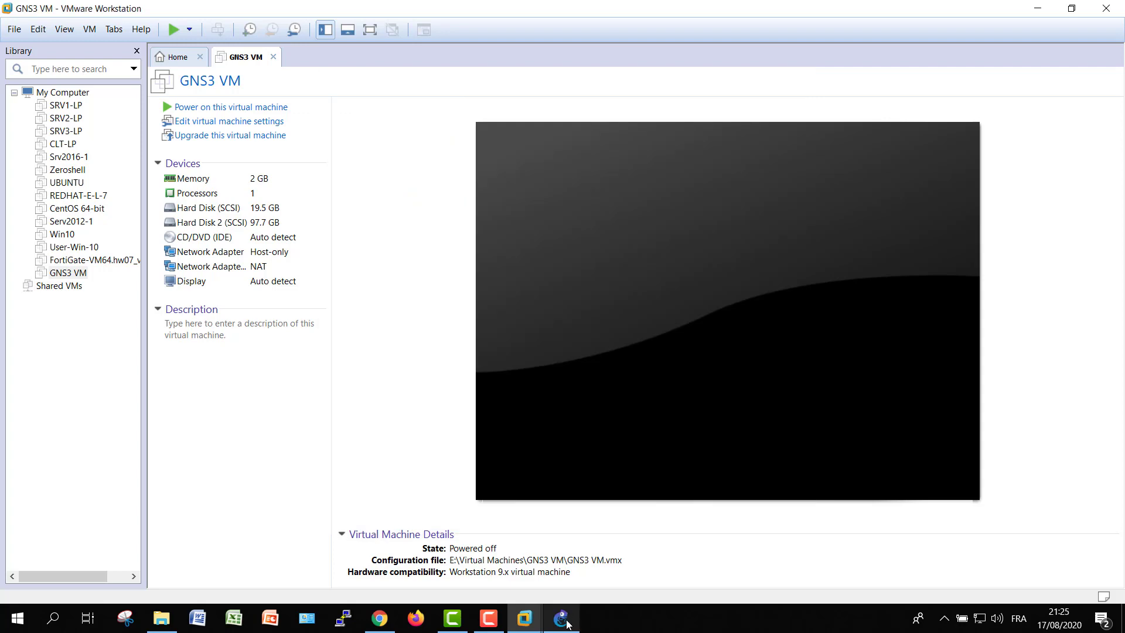
Maximize GNS3 and tick 'Enable the GNS3 VM' under Preferences > GNS3 VM
click(567, 624)
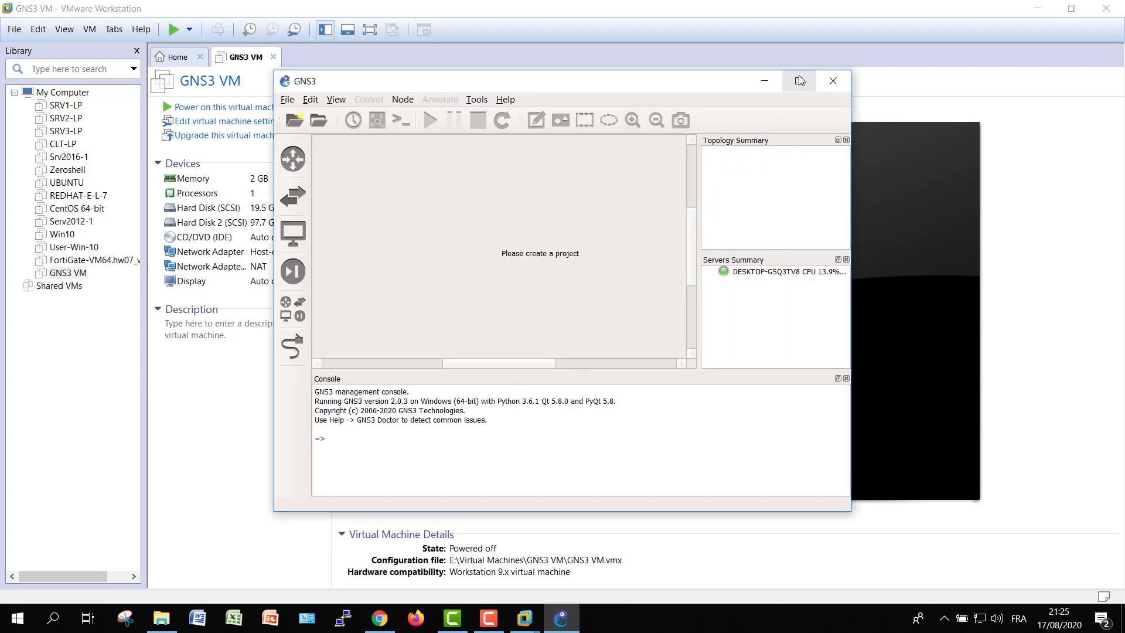
click(799, 80)
click(36, 24)
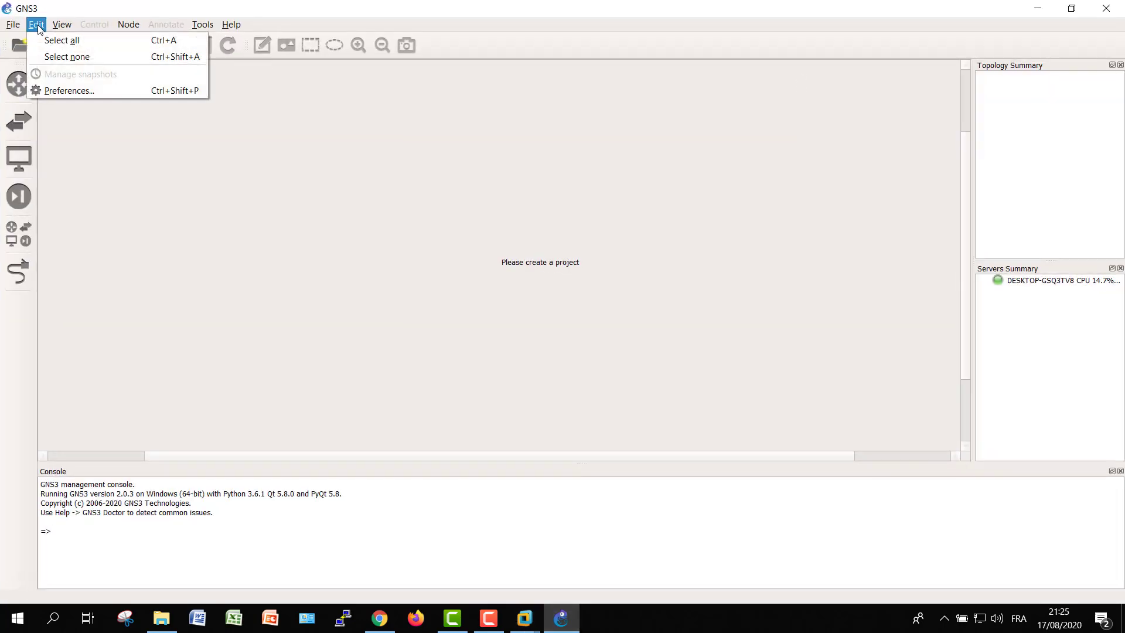
click(66, 91)
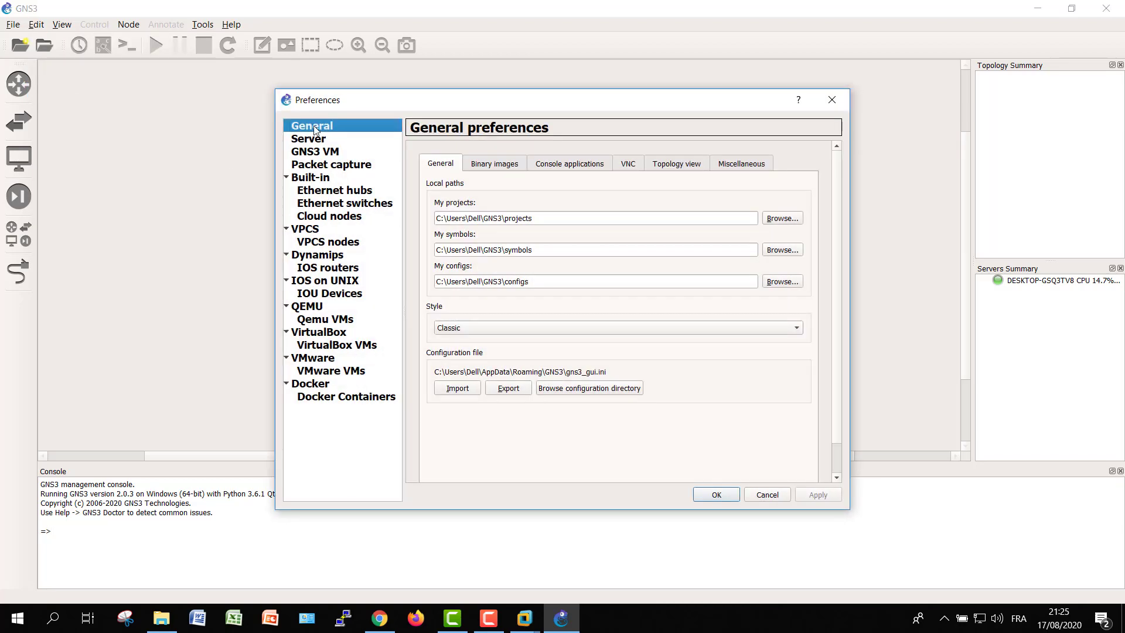
click(319, 141)
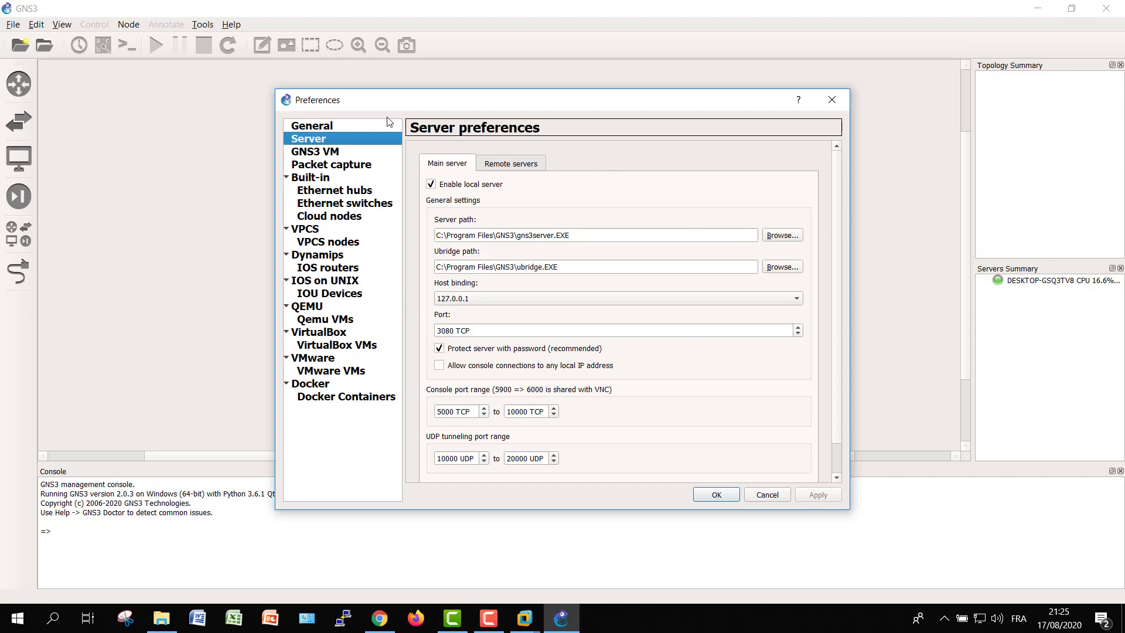
click(320, 152)
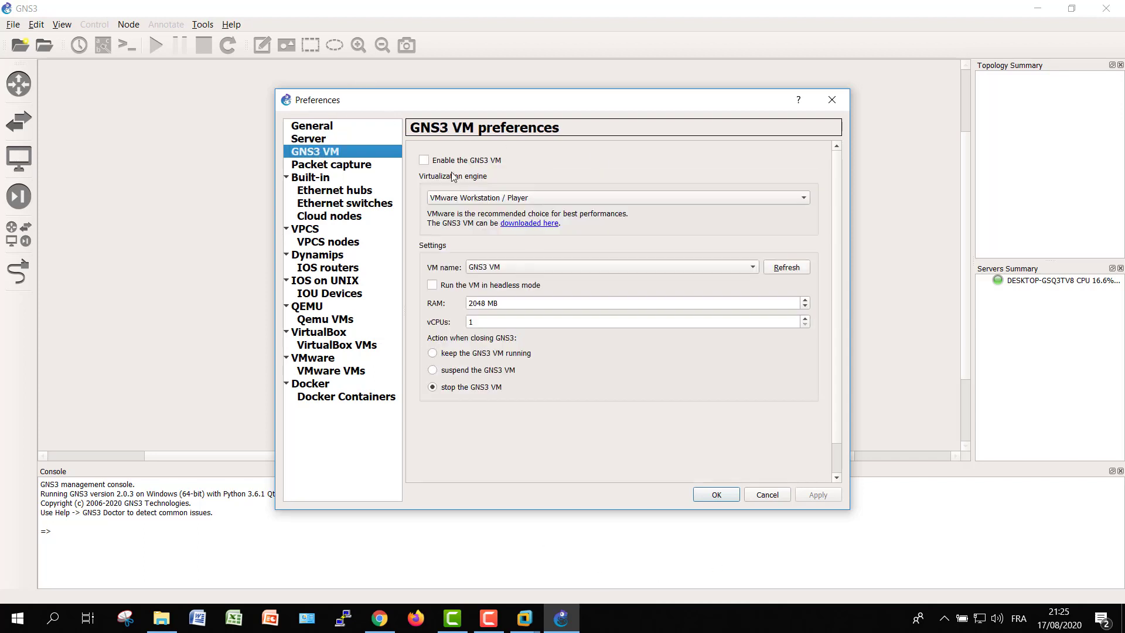
click(423, 159)
Apply the GNS3 VM setting, boot the VM's default Ubuntu entry, then minimise VMware Workstation
click(821, 496)
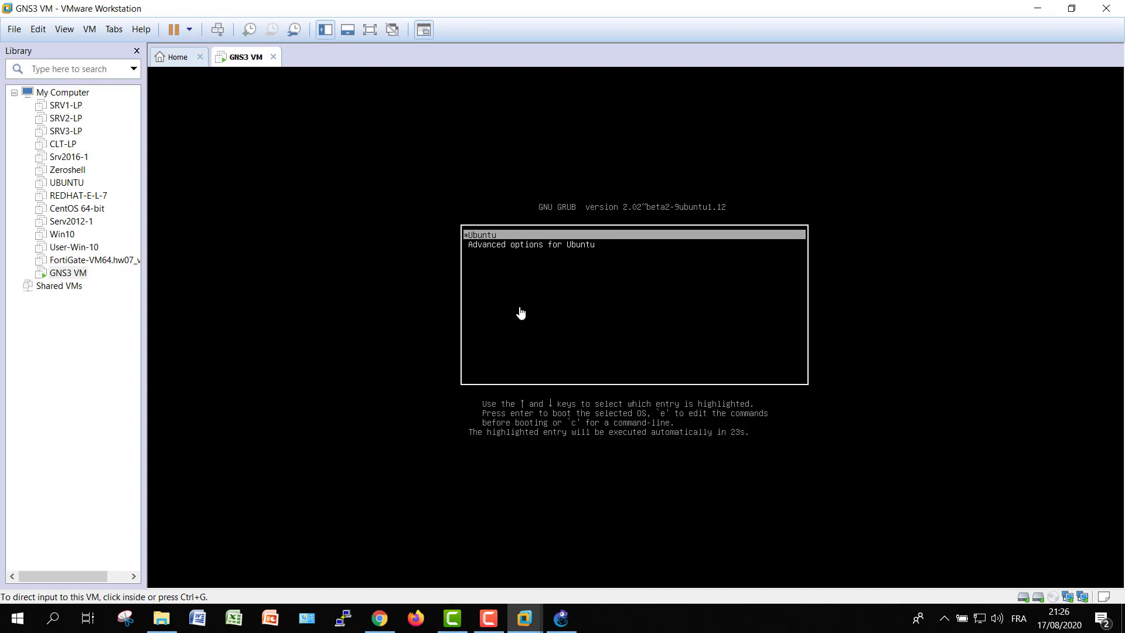
click(543, 239)
key(Return)
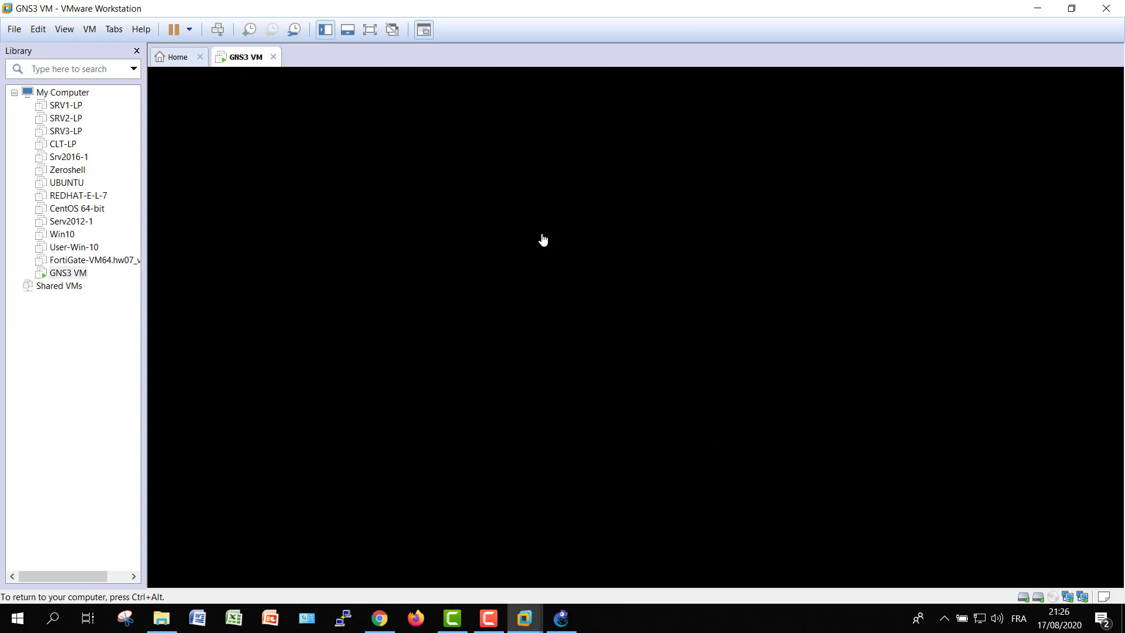
key(ctrl+alt)
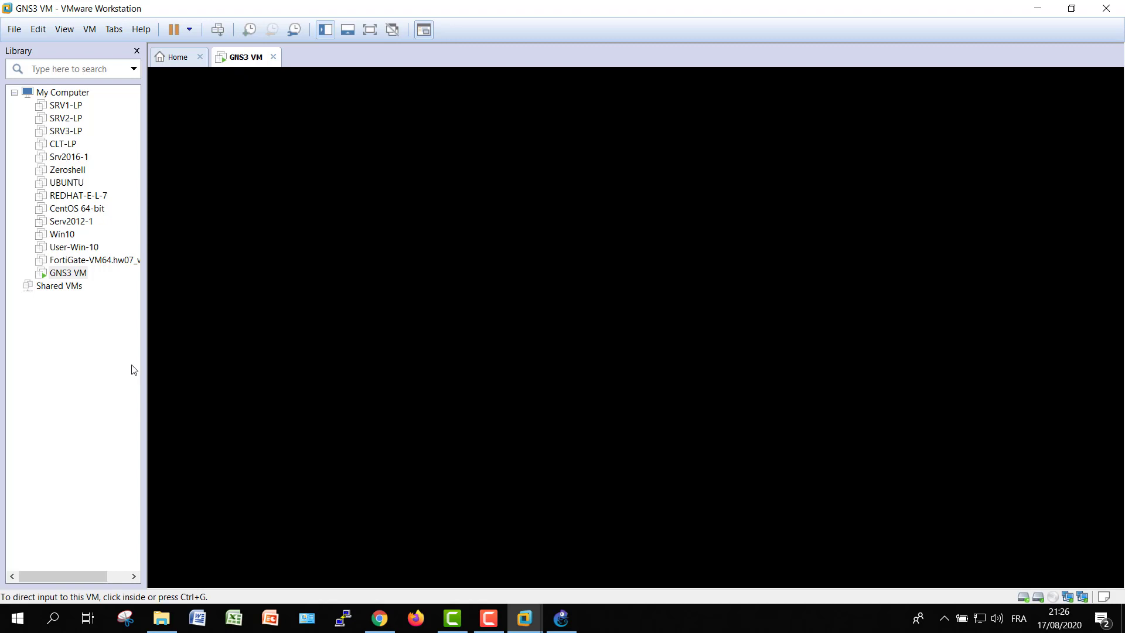
drag(145, 357, 198, 342)
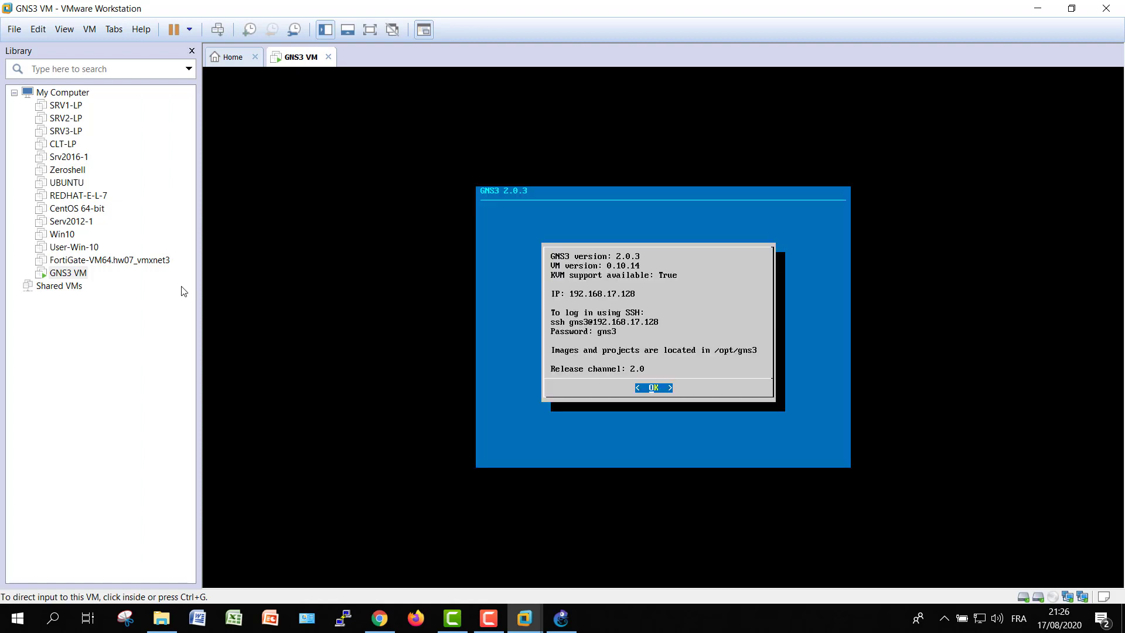
click(1037, 10)
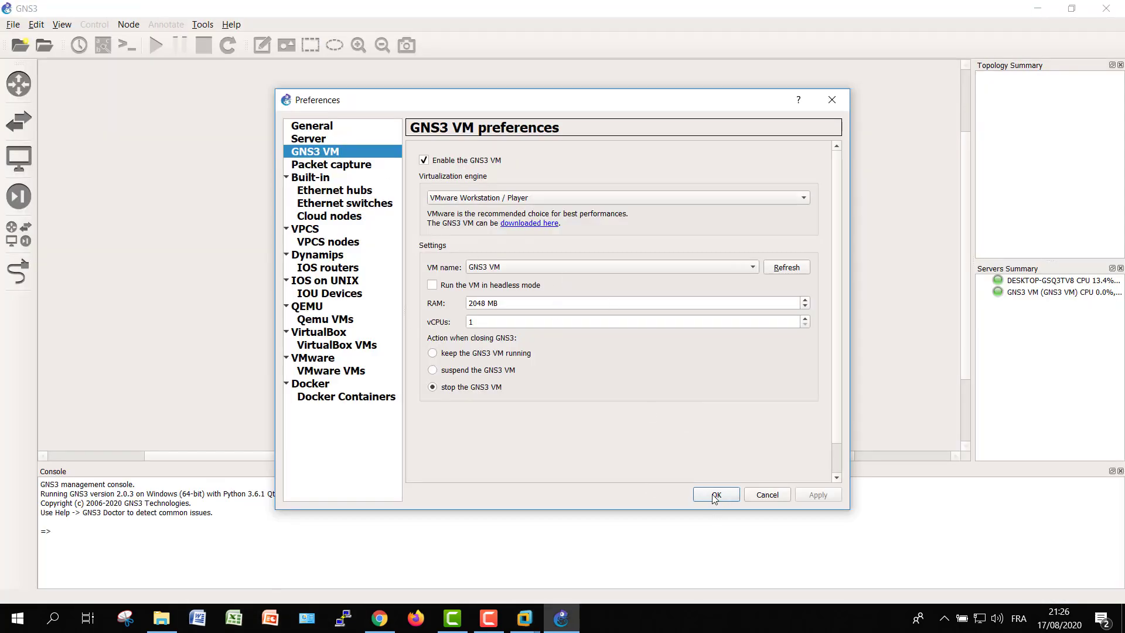
Save the preferences, browse the Routers, Switches and End devices categories, and reopen Preferences
click(714, 495)
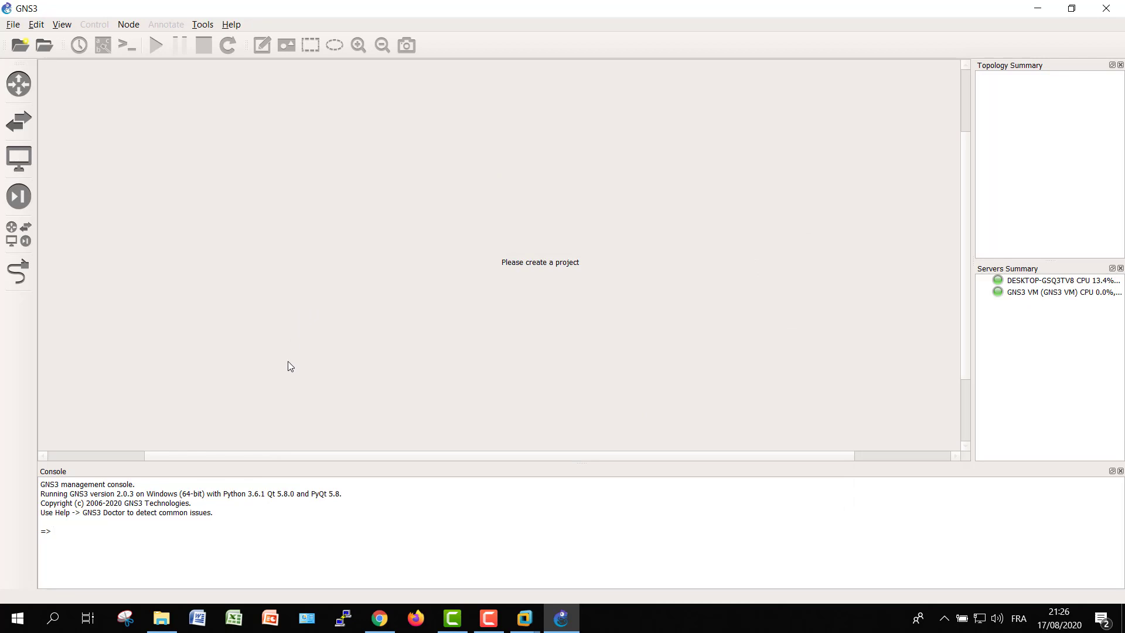
click(18, 84)
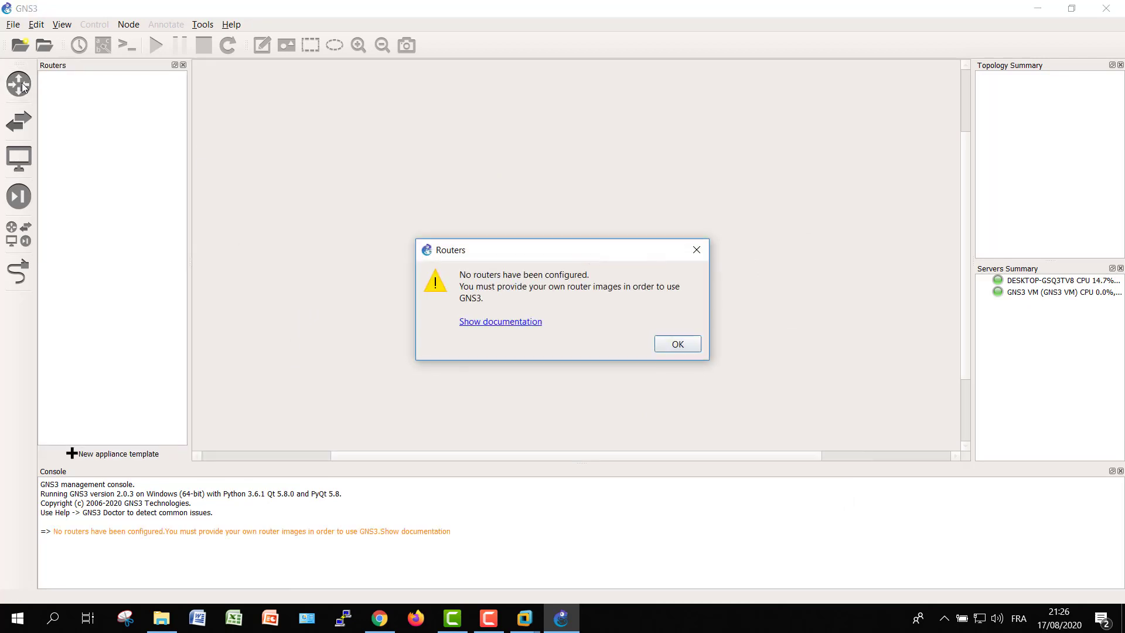
click(676, 344)
click(19, 121)
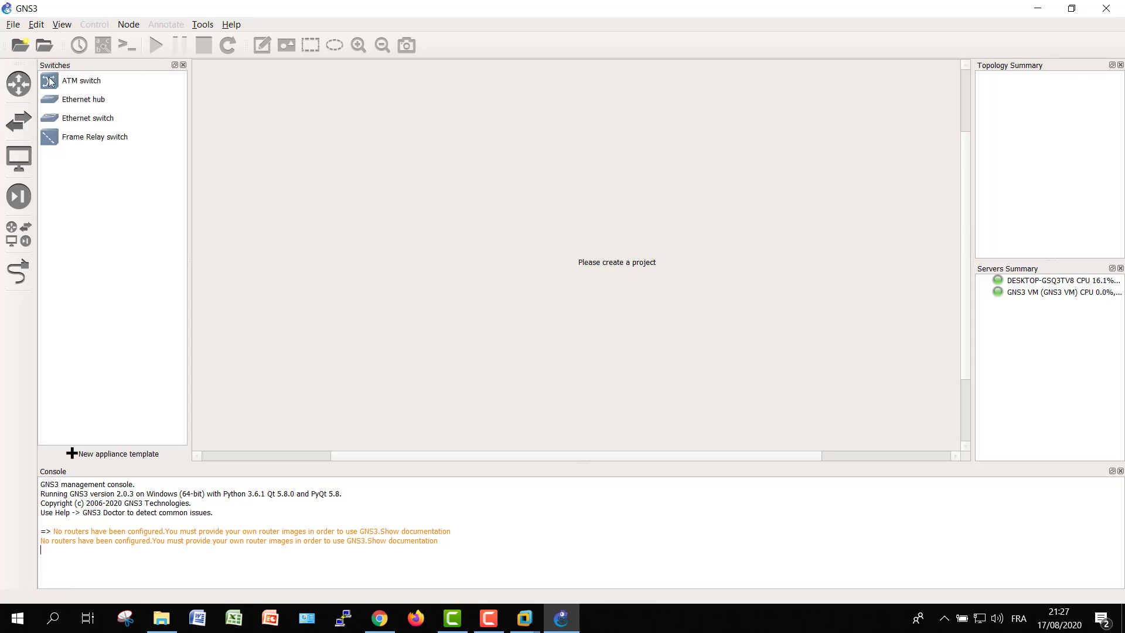
click(20, 160)
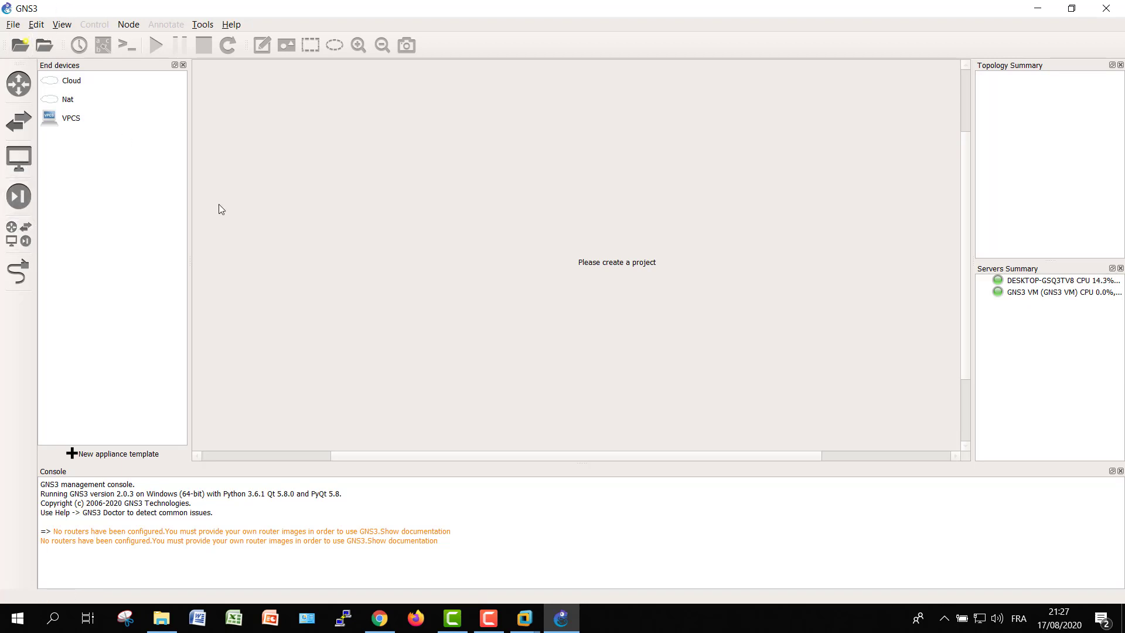
click(19, 83)
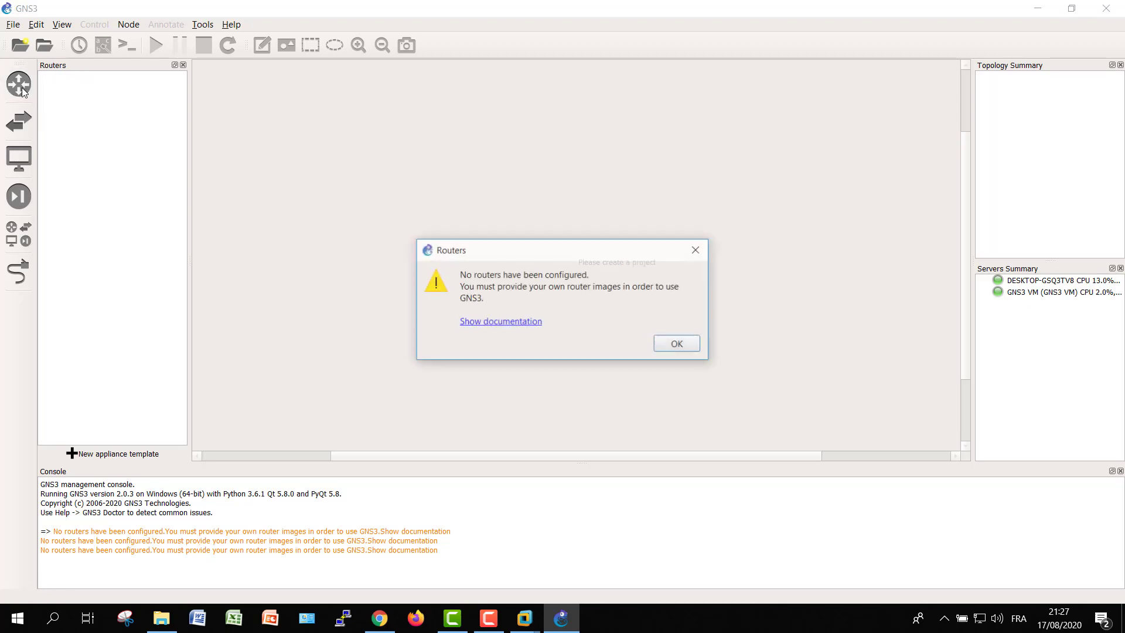
click(676, 346)
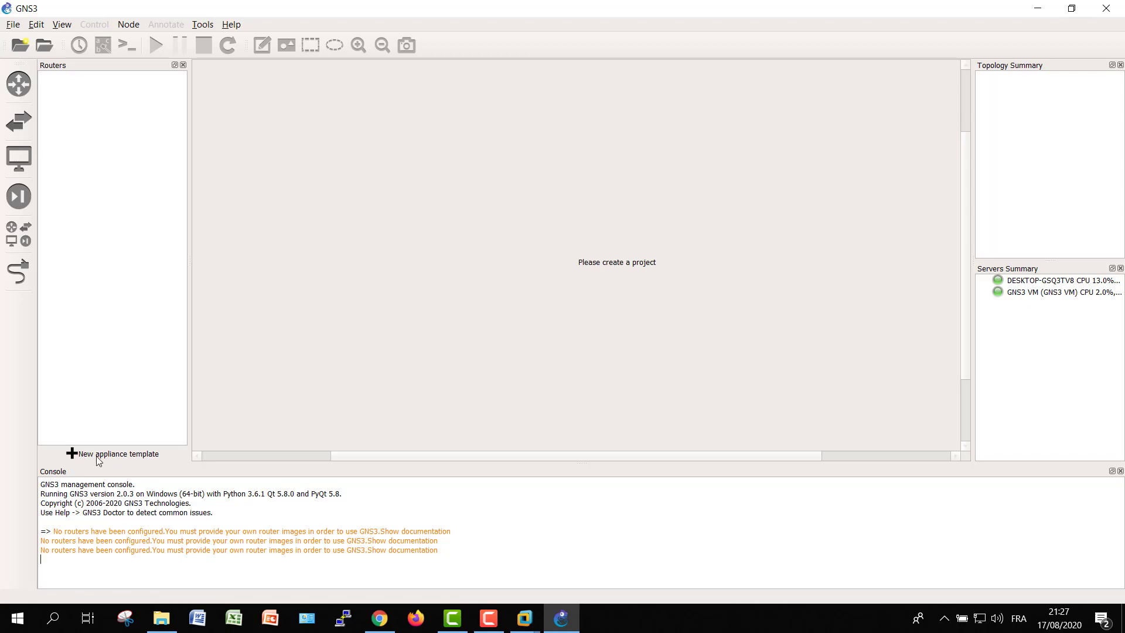
click(36, 24)
click(64, 91)
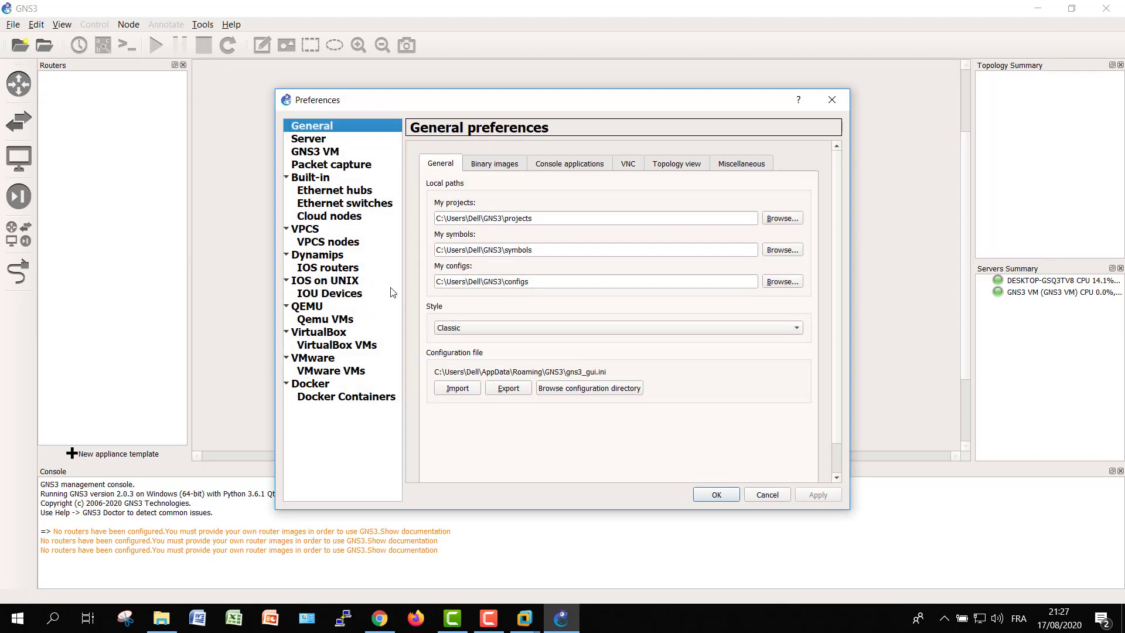
Start a new IOS router template under IOS routers, running on the local computer
click(342, 269)
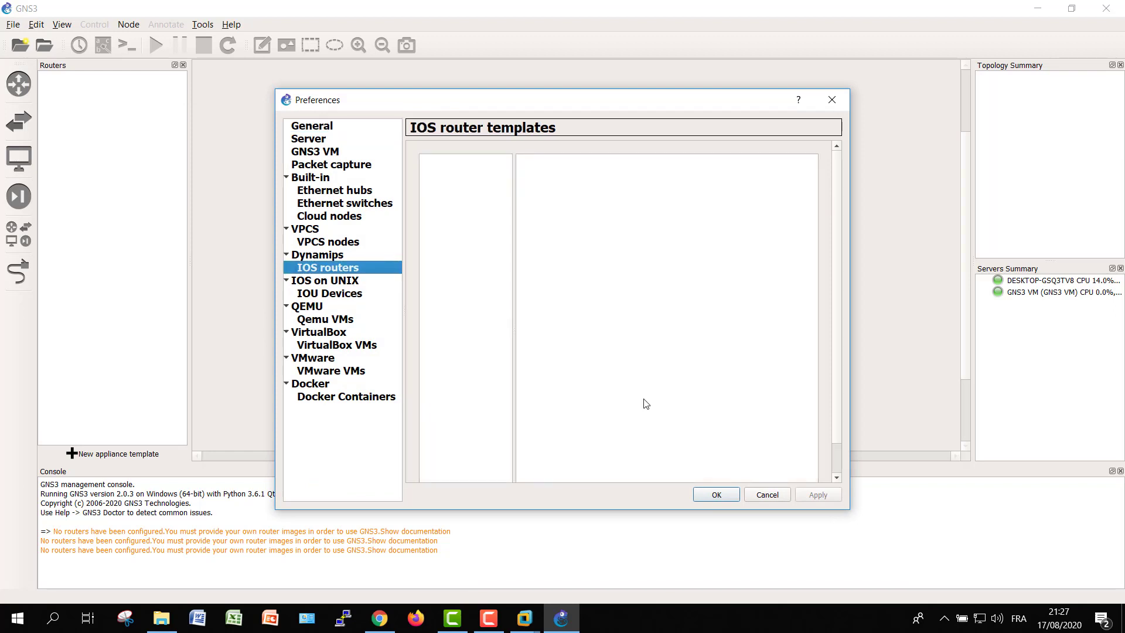
drag(557, 509, 572, 608)
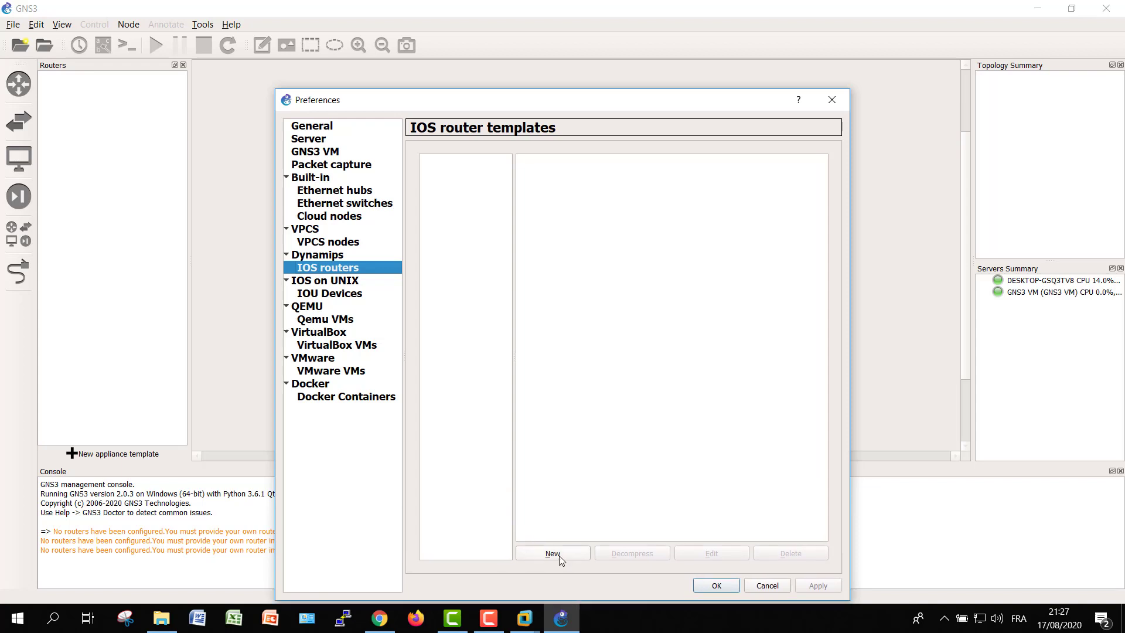
click(557, 557)
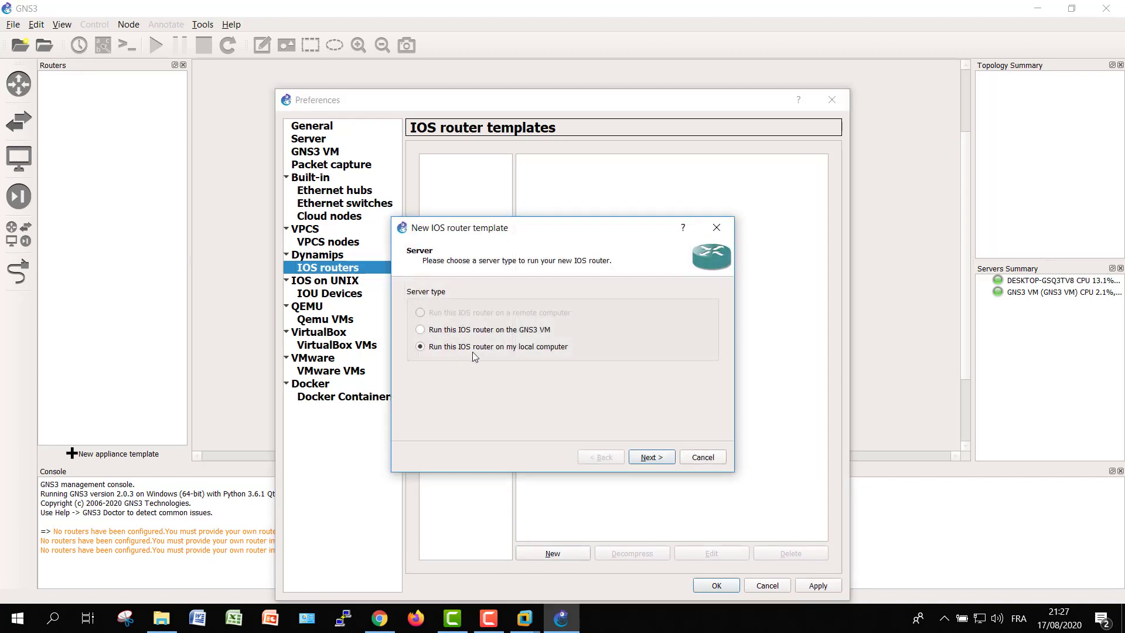
click(651, 458)
Choose New Image and browse to E:\AutoFormation\Autres ressources importants\Tools\GNS3\GNS 2.0.3 for the c7200 image
click(491, 294)
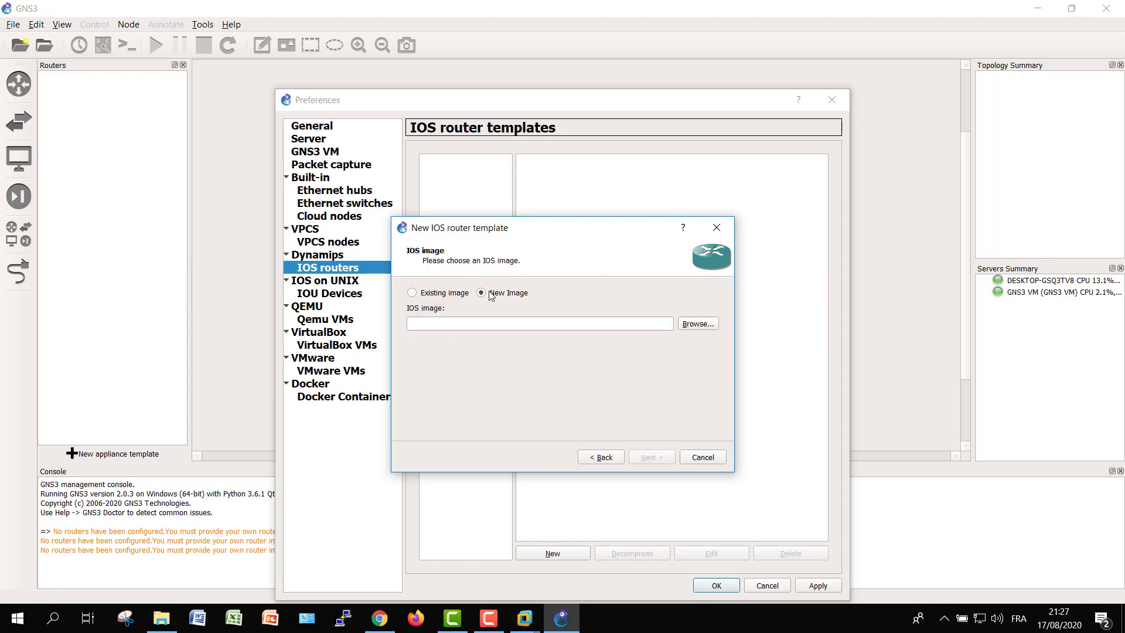
click(703, 325)
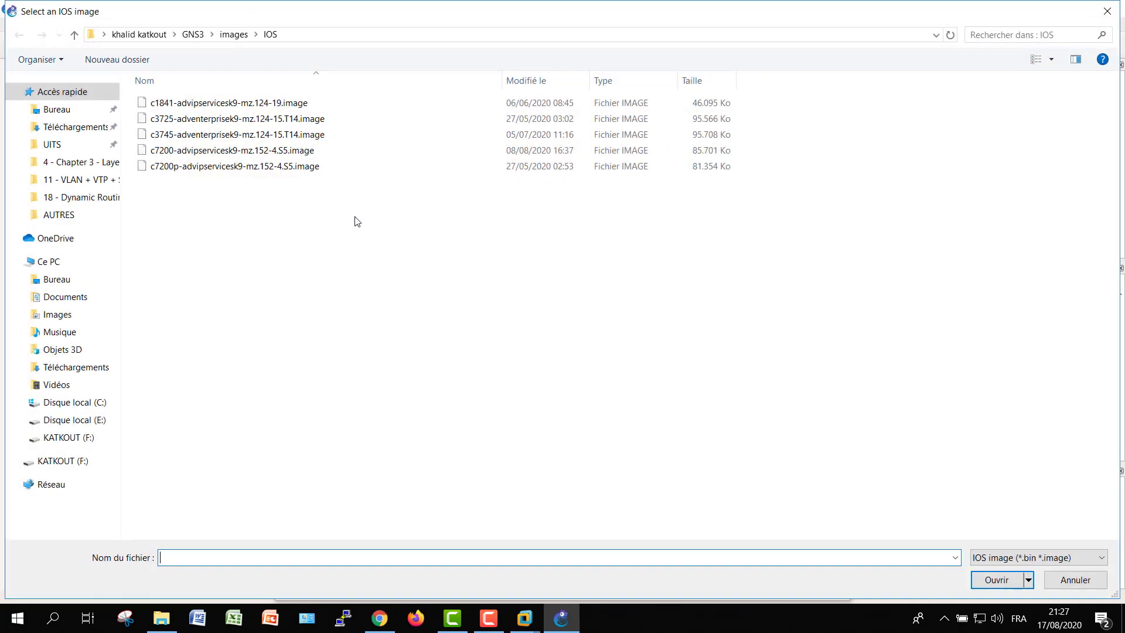
click(228, 36)
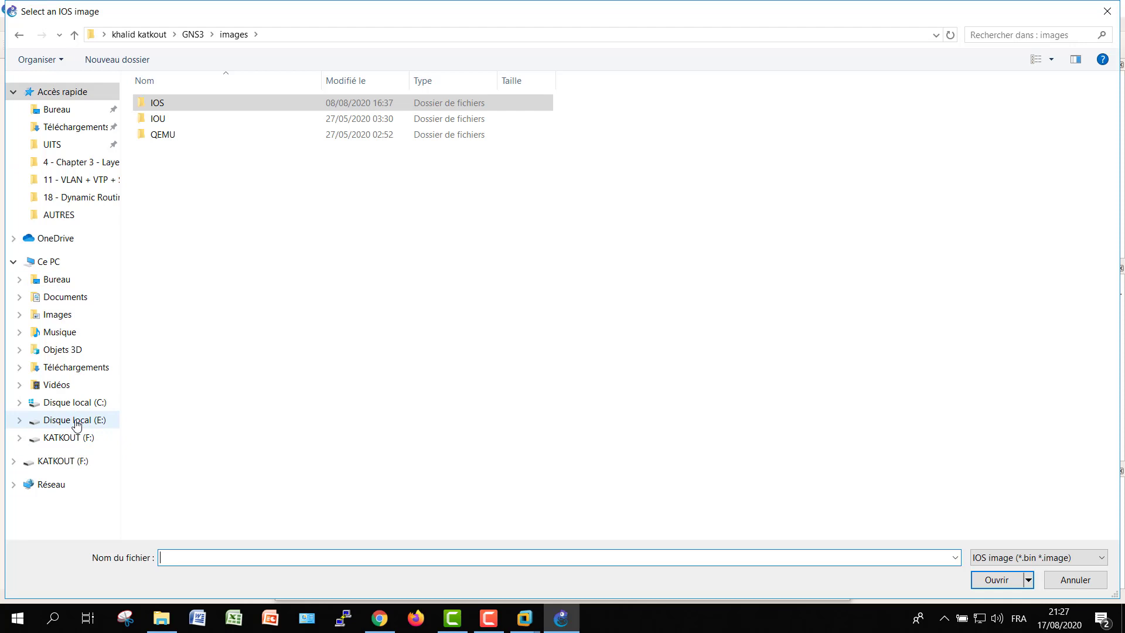
click(76, 421)
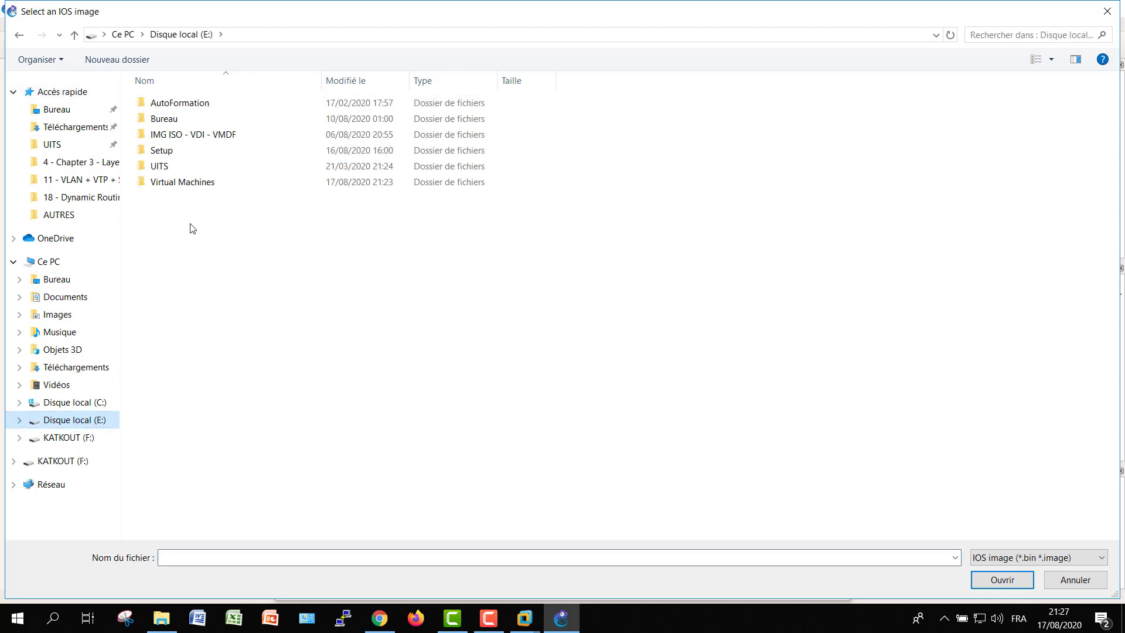
double_click(178, 105)
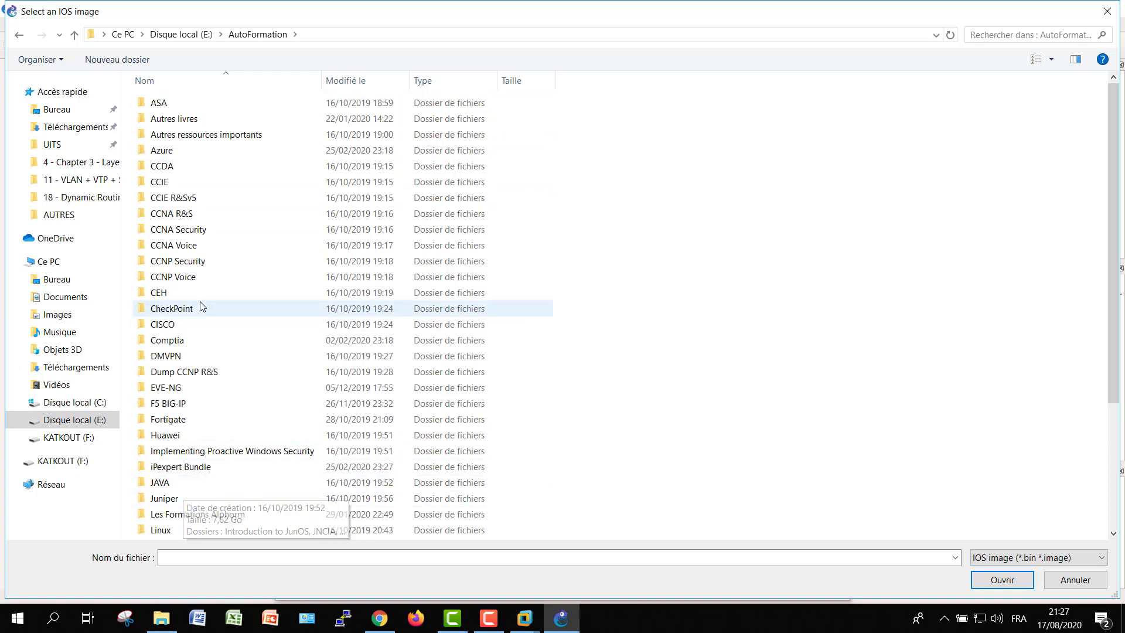
double_click(209, 136)
click(174, 106)
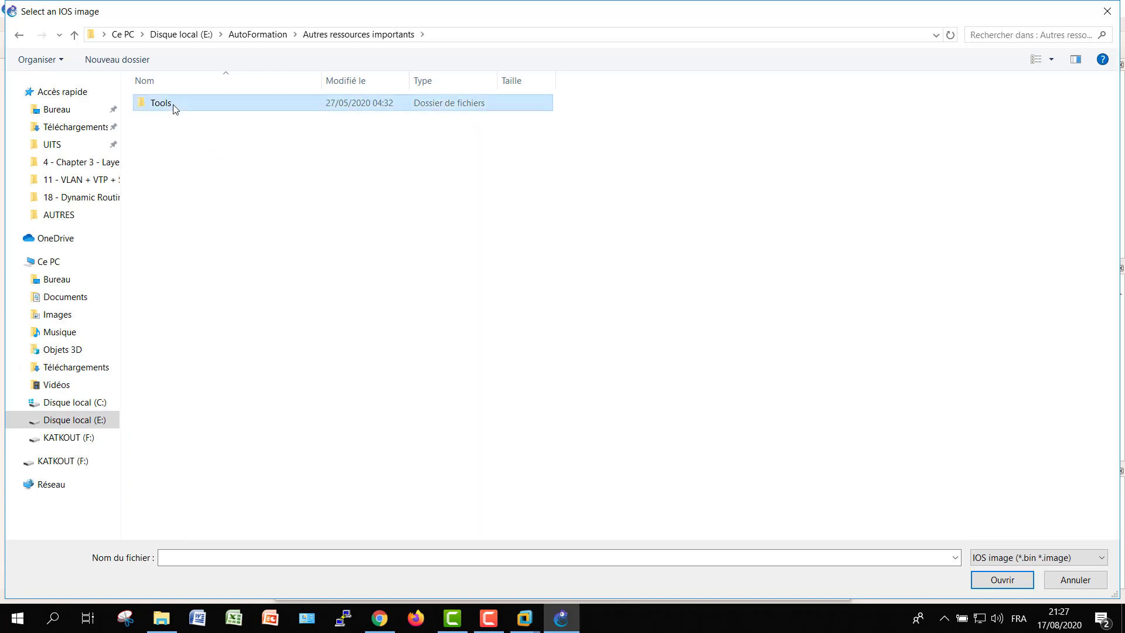
double_click(174, 106)
double_click(174, 344)
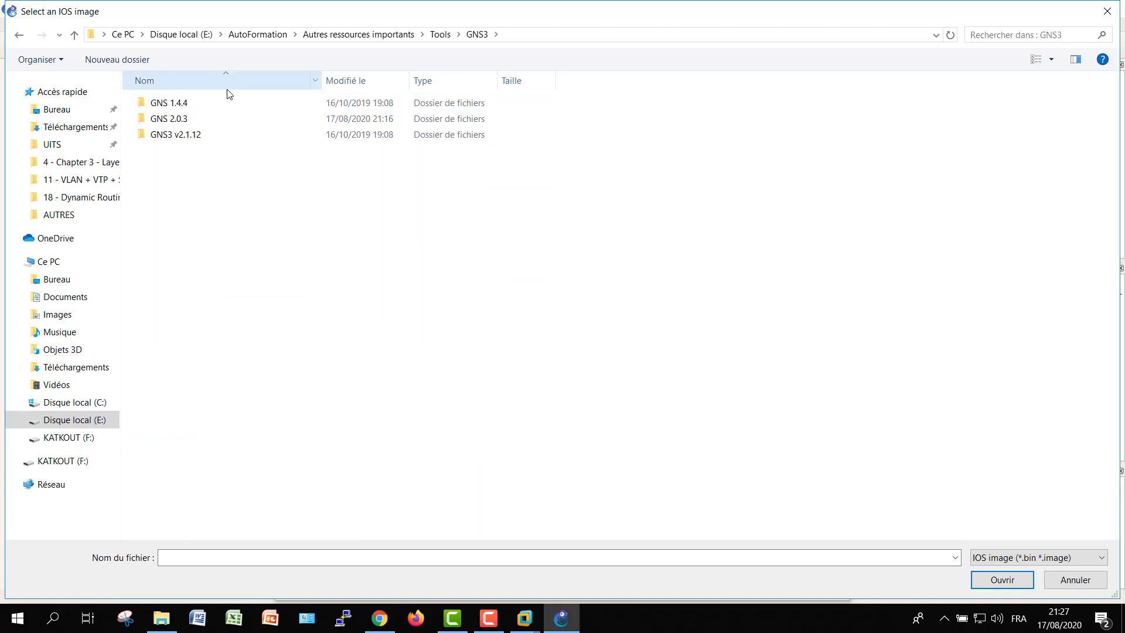
double_click(170, 118)
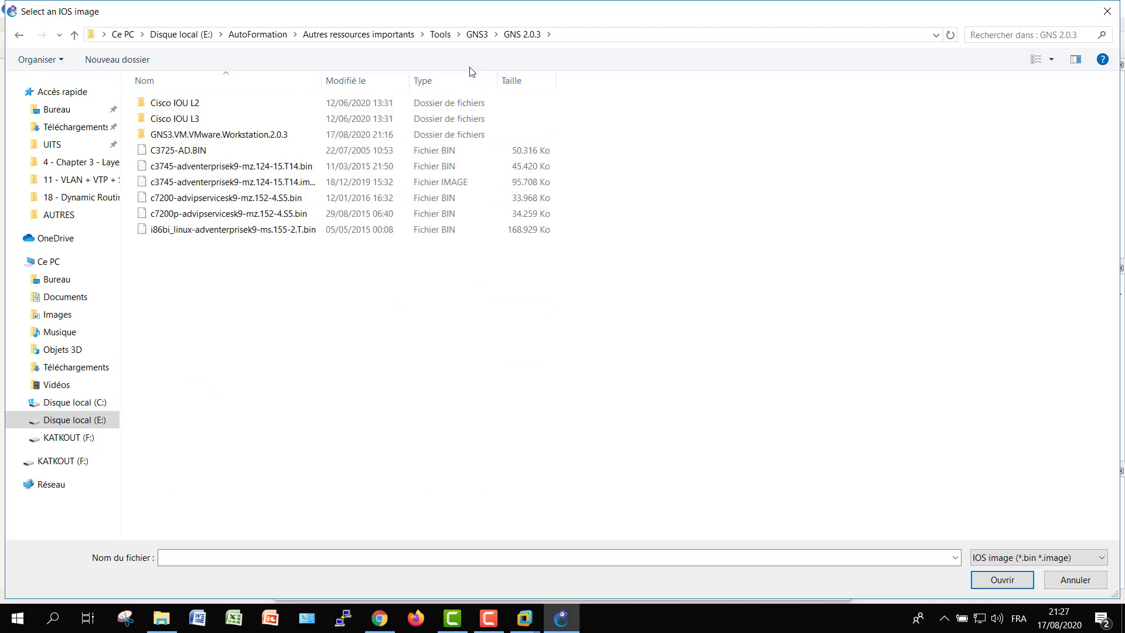
click(573, 36)
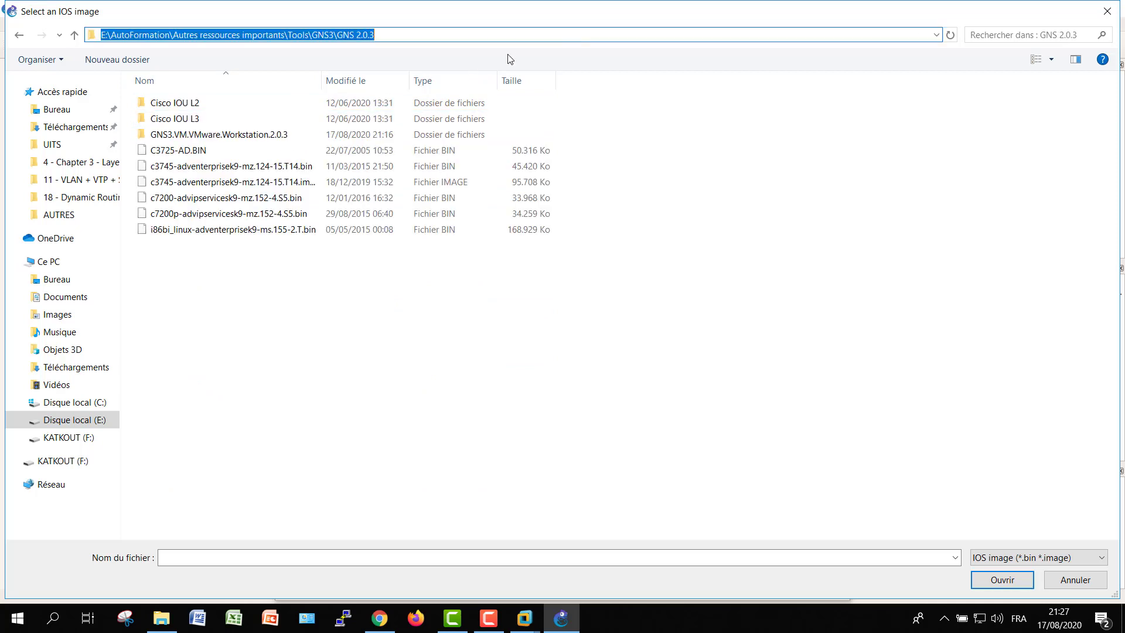
click(217, 245)
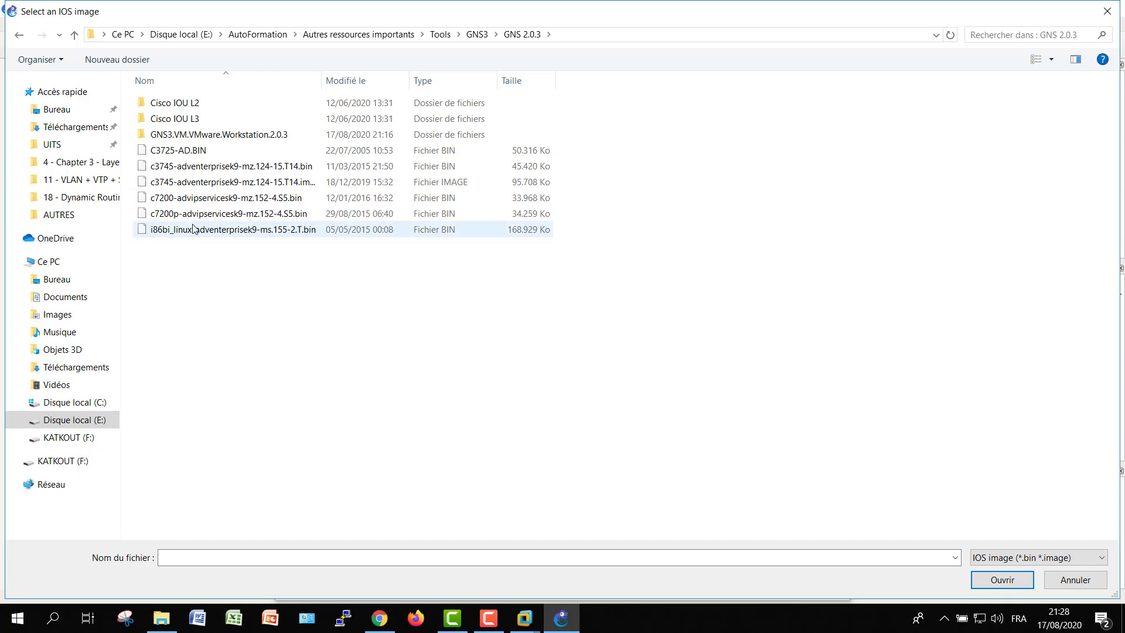
key(Escape)
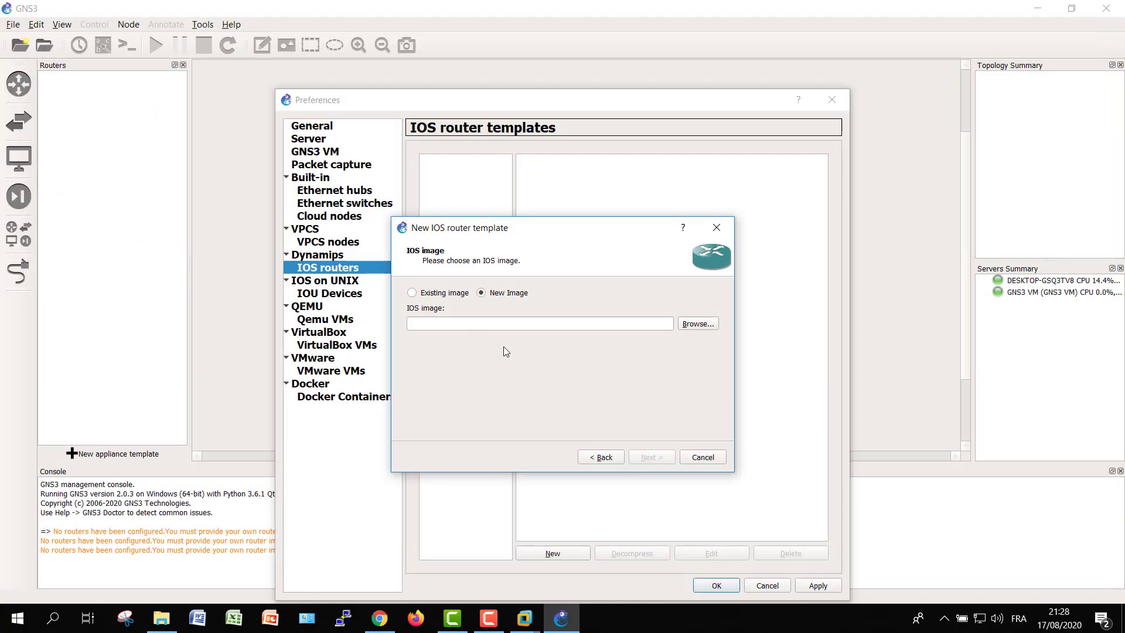
Decompress the c7200 image and accept the c7200 name and 512 MiB RAM defaults
click(594, 369)
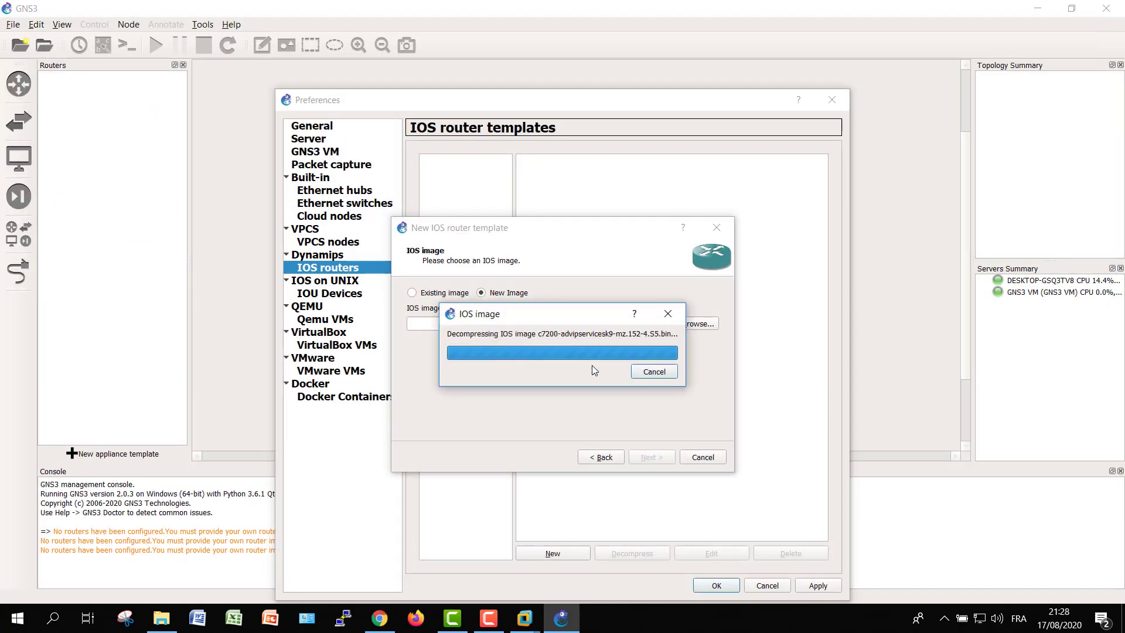
click(649, 457)
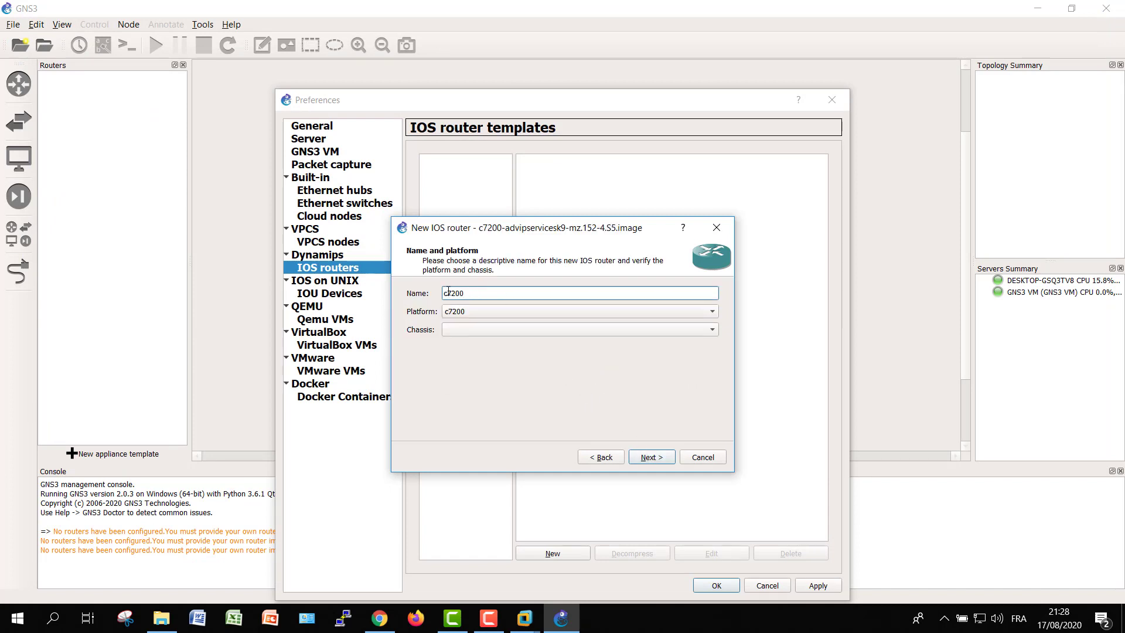
click(651, 457)
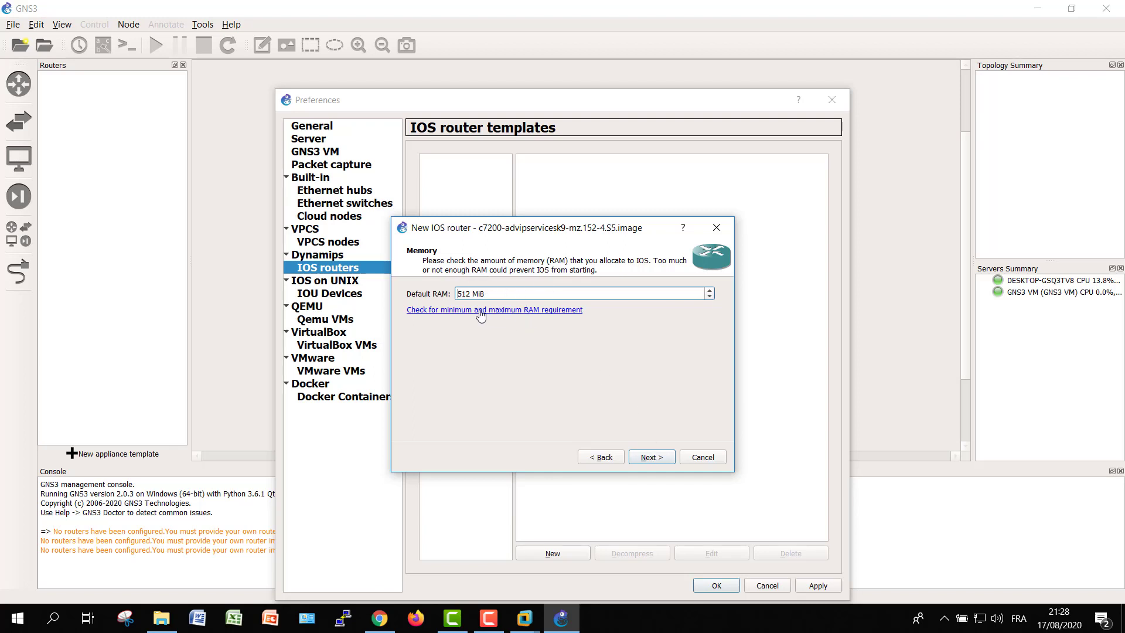
click(649, 458)
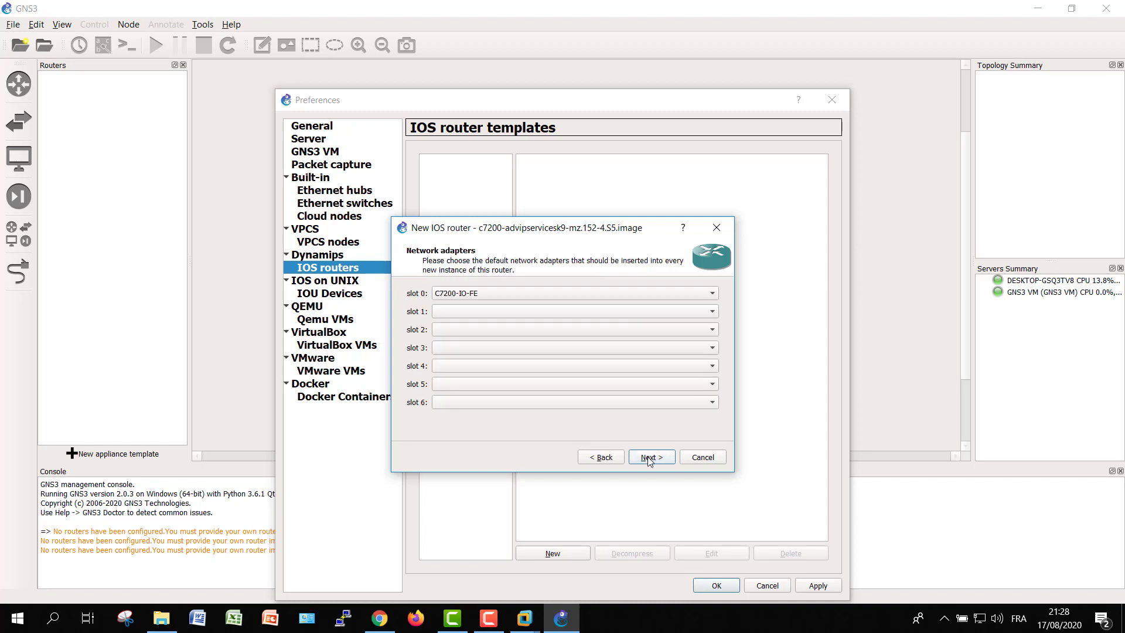
Set slots 1 and 2 to PA-2FE-TX and slots 3 and 4 to PA-4T+, then continue
click(494, 310)
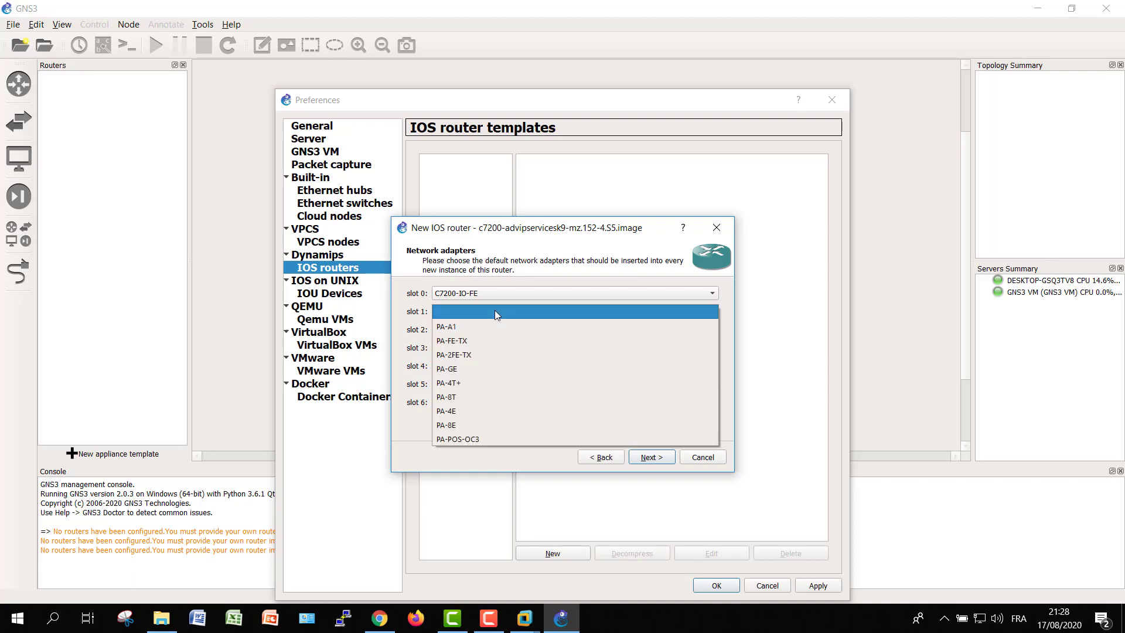
click(486, 353)
click(472, 330)
click(481, 368)
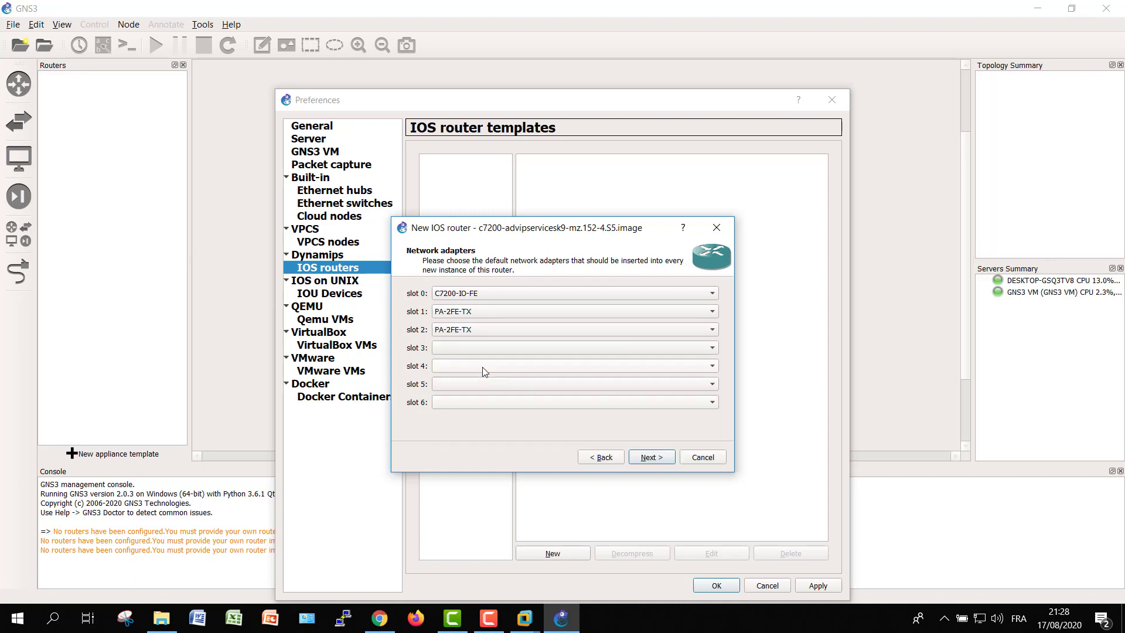
click(467, 348)
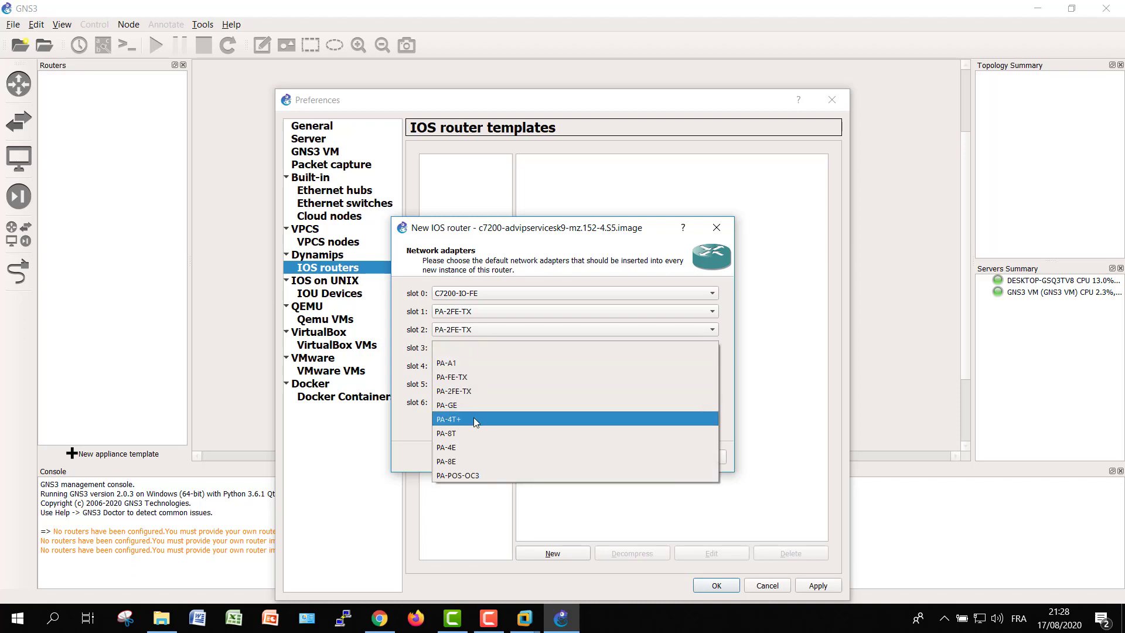
click(474, 419)
click(480, 366)
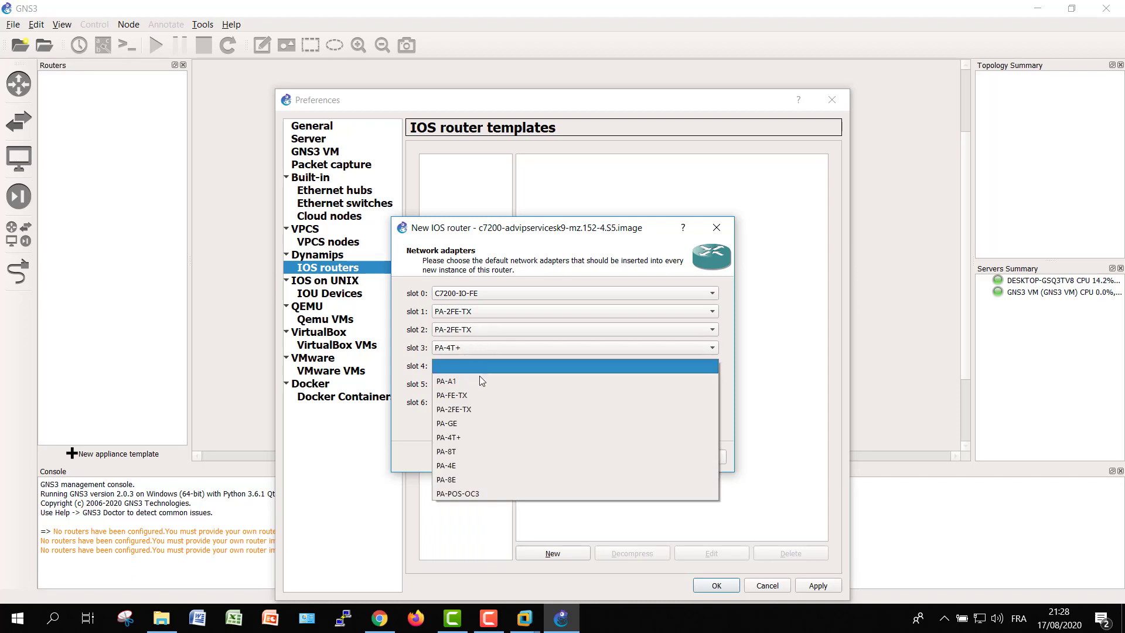
click(480, 436)
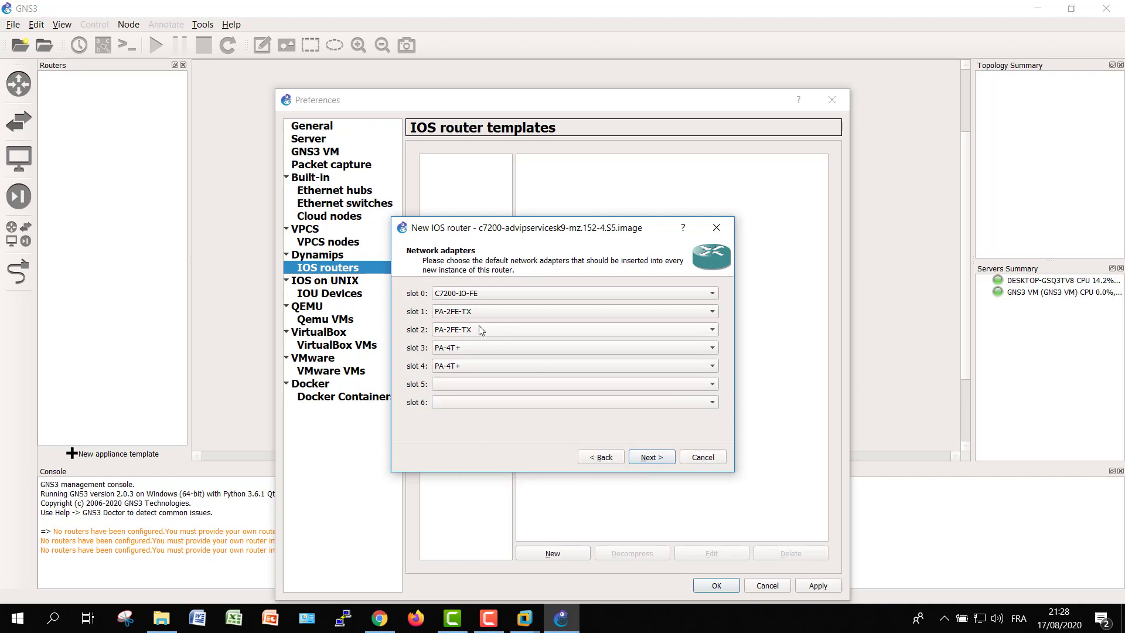
click(651, 459)
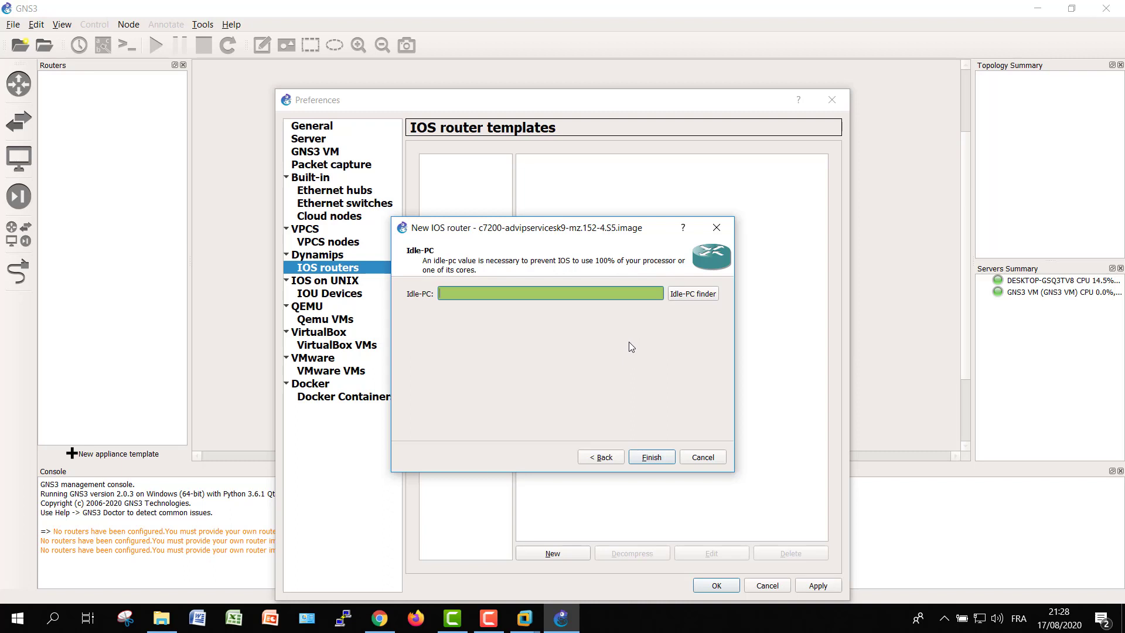
Apply Idle-PC 0x61d99154 to the c7200 template, finish it, and begin a second IOS router template
click(687, 294)
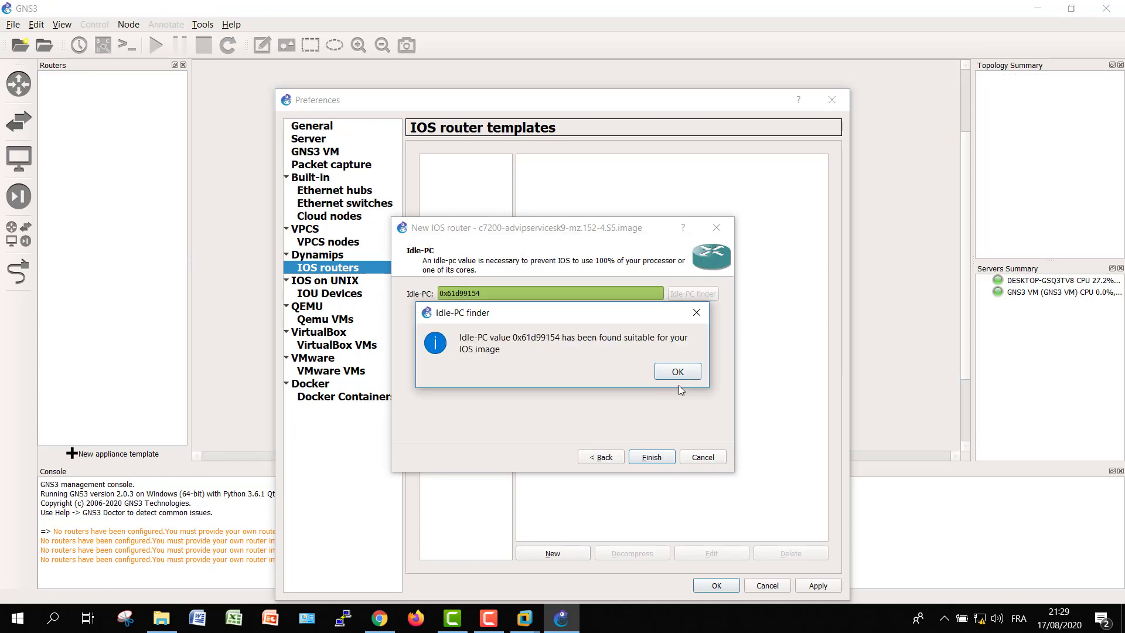
click(680, 380)
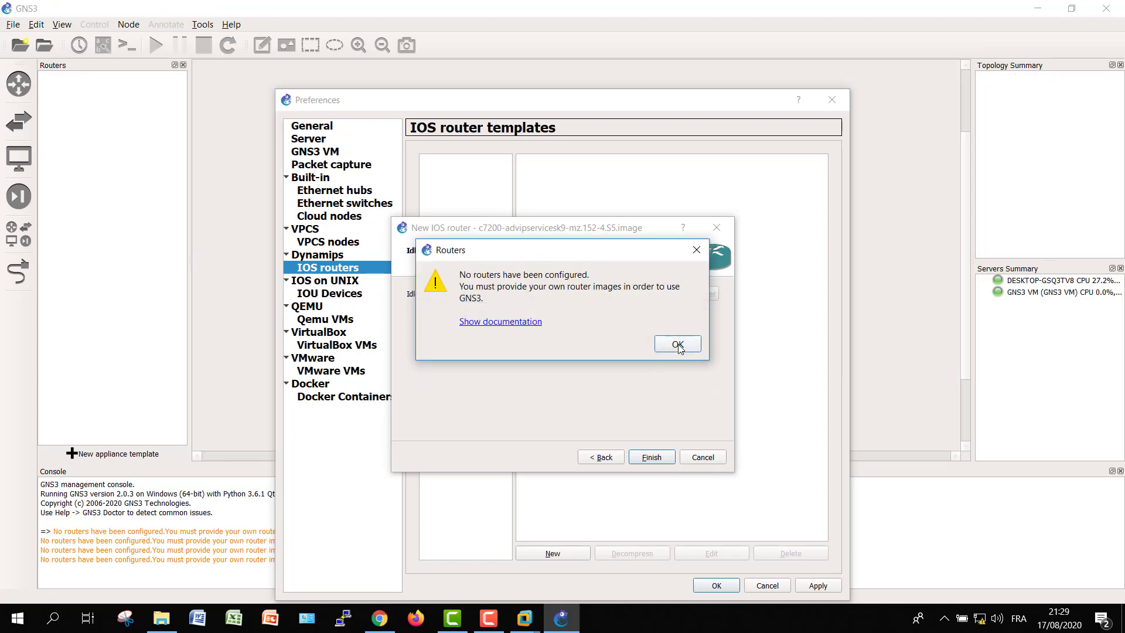
click(677, 345)
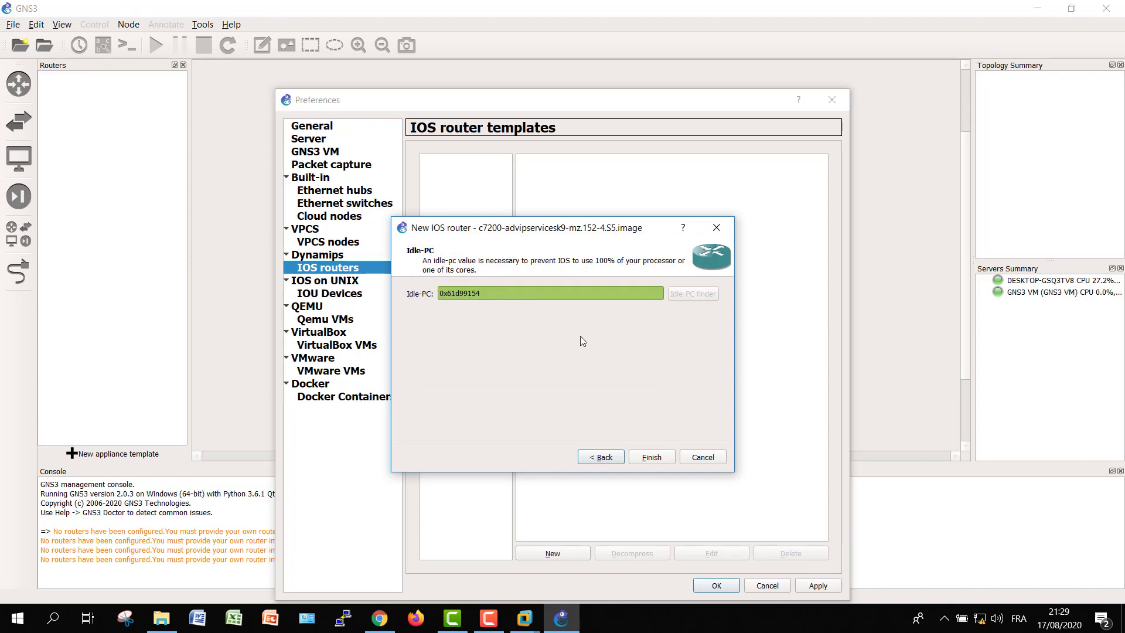
click(644, 463)
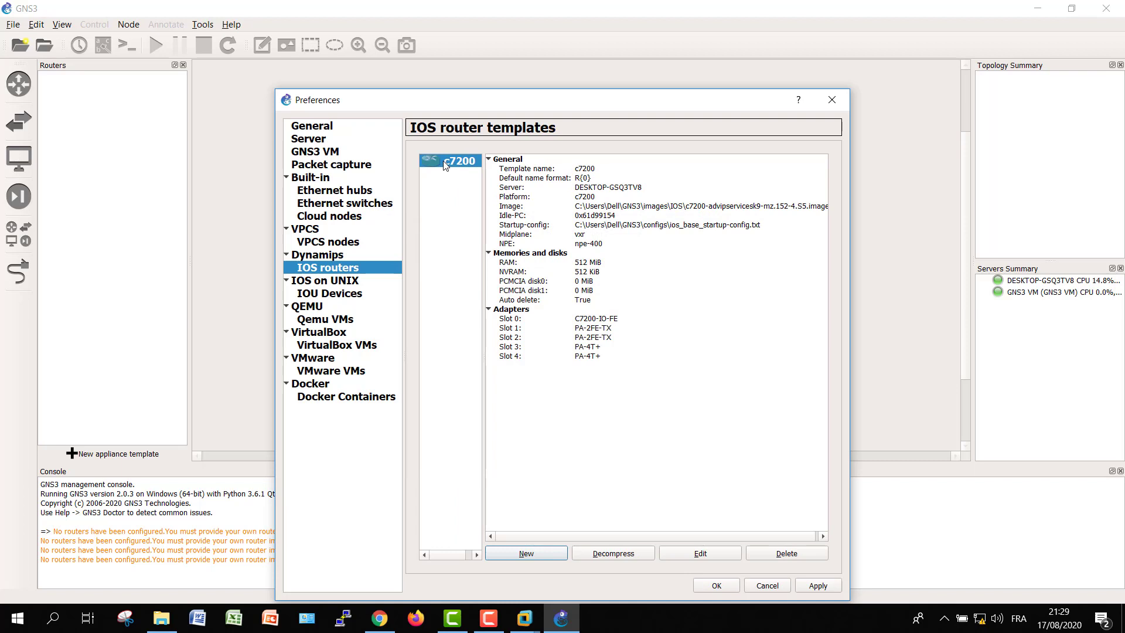
click(527, 554)
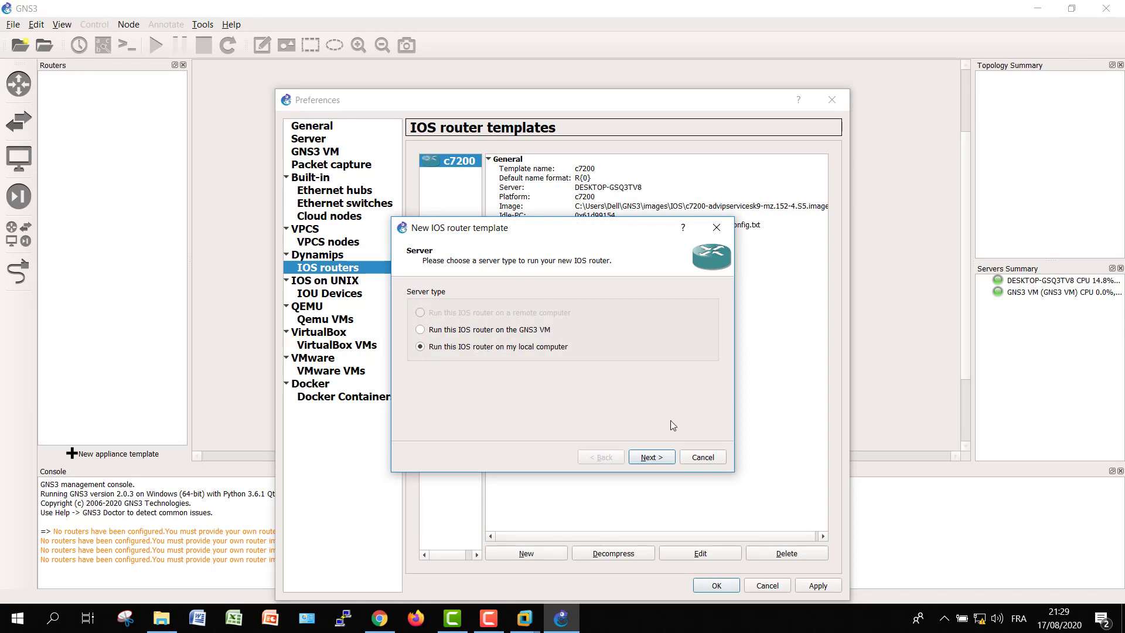
Load c3745-adventerprisek9-mz.124-15.T14.bin decompressed, keeping the default name and platform
click(657, 461)
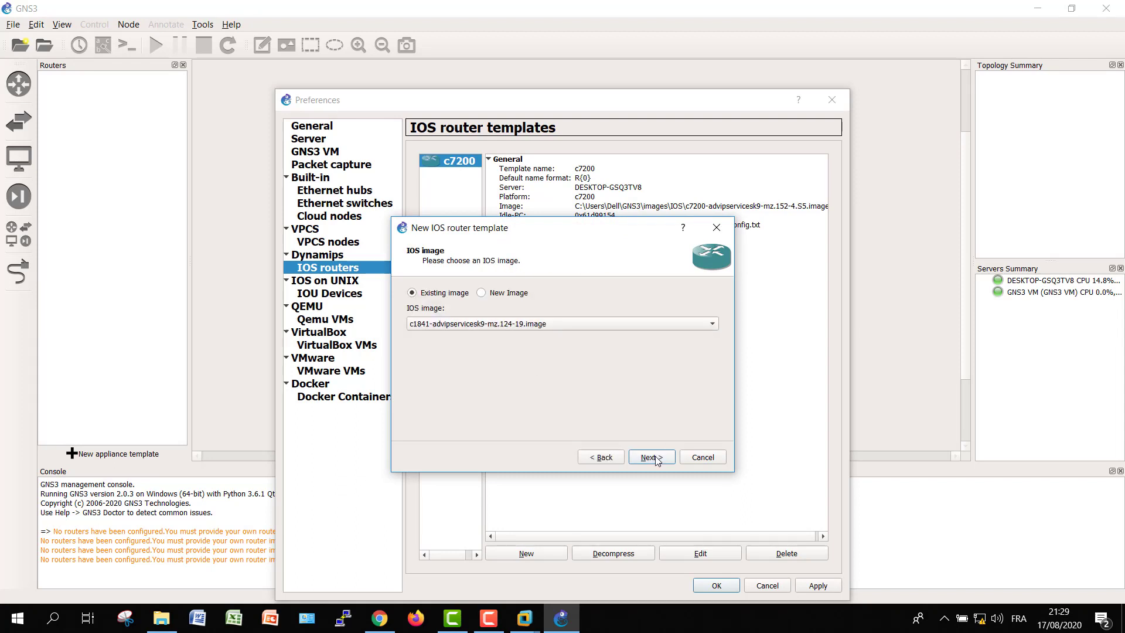
click(504, 298)
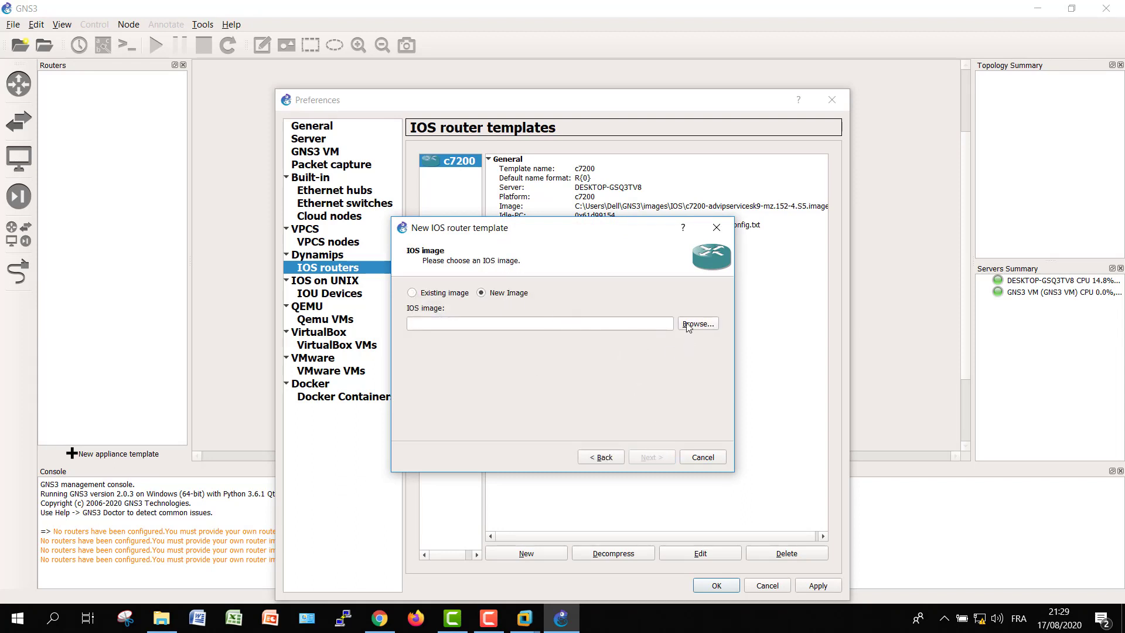
click(697, 324)
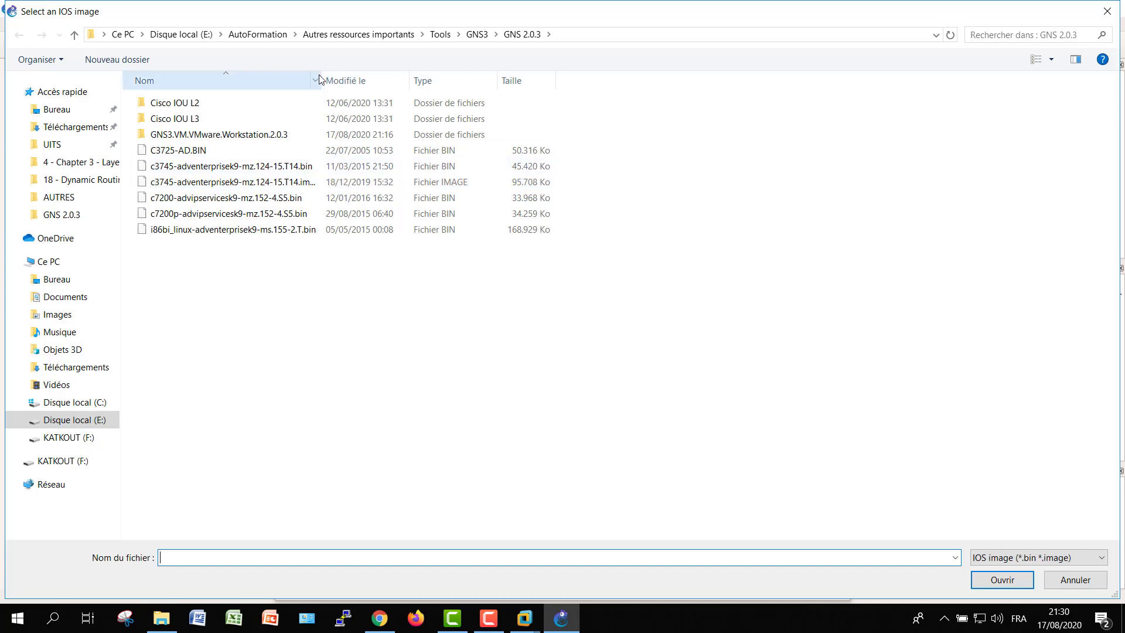
drag(321, 74, 469, 76)
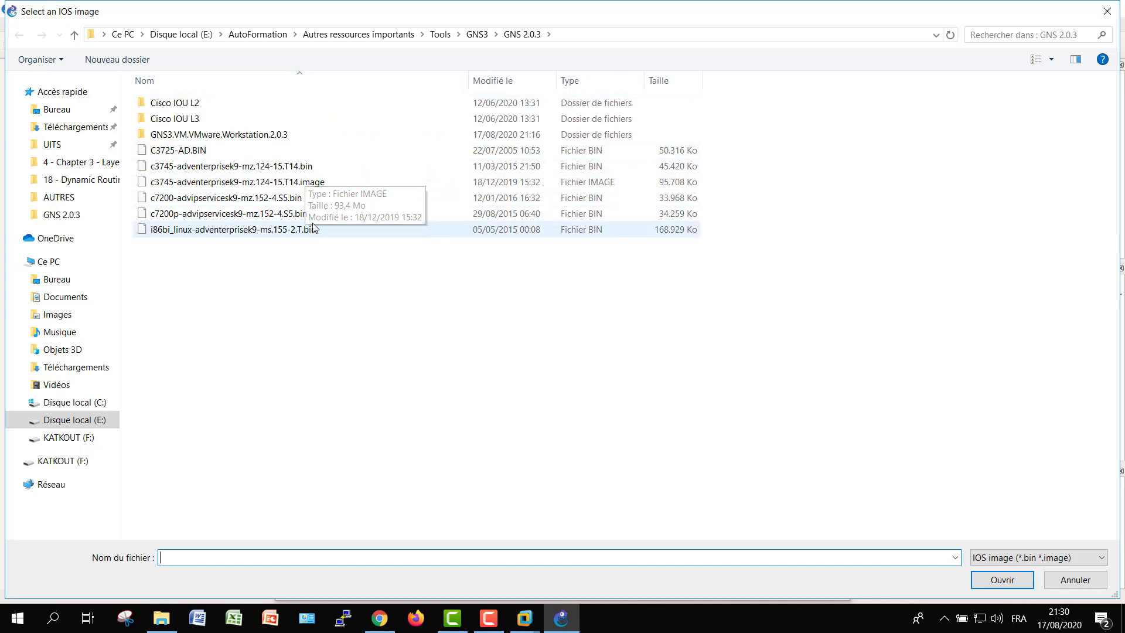
click(234, 166)
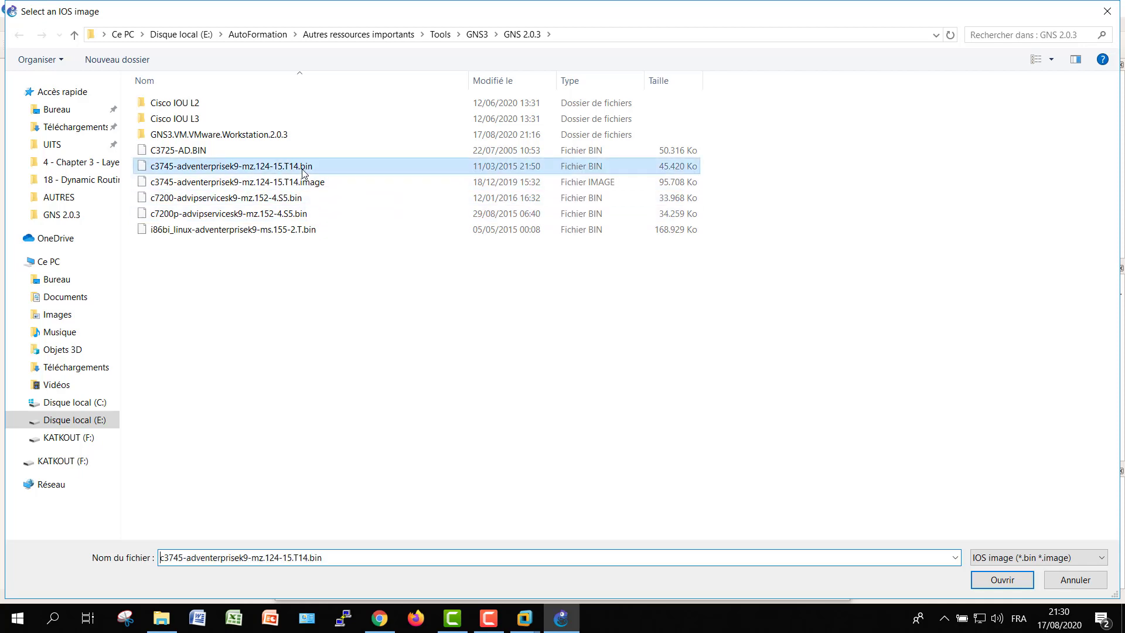
click(994, 580)
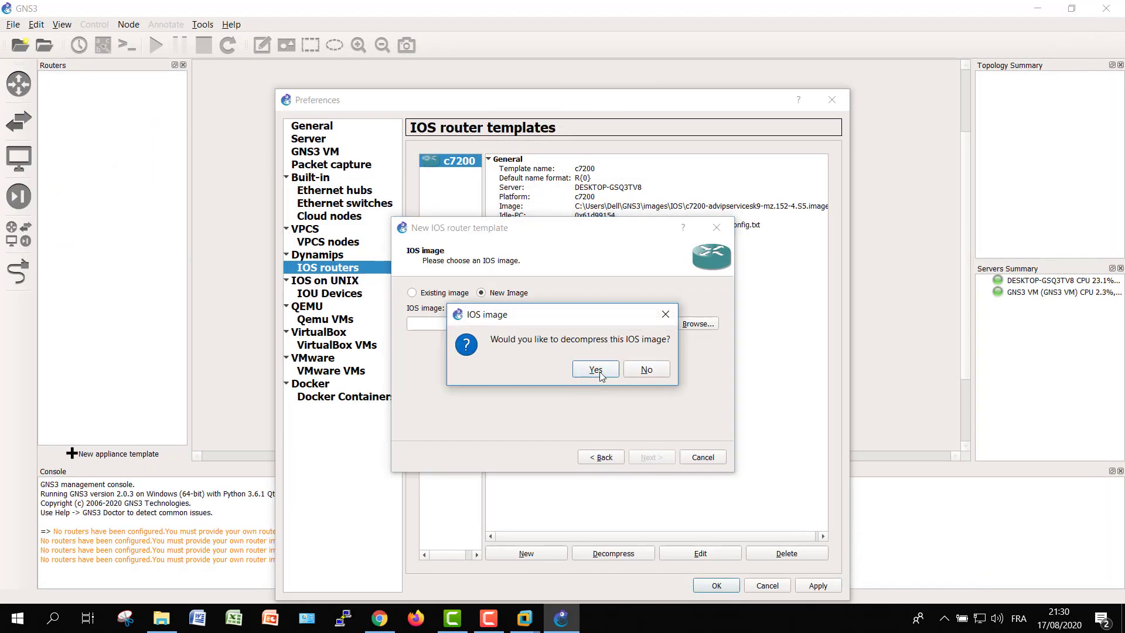
click(599, 371)
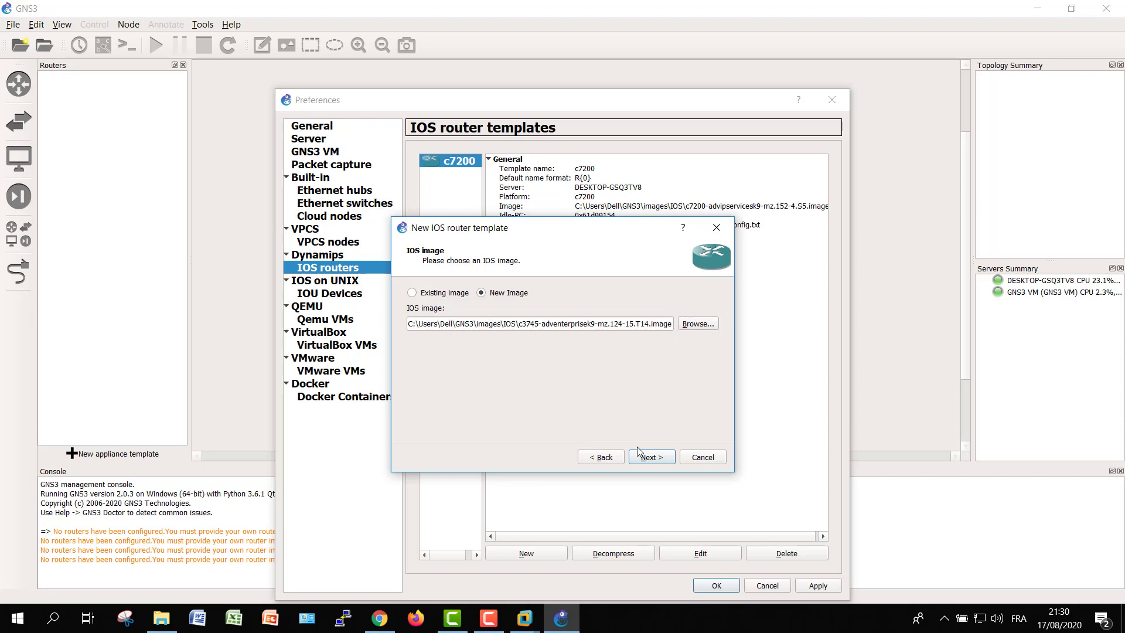
click(644, 456)
click(644, 457)
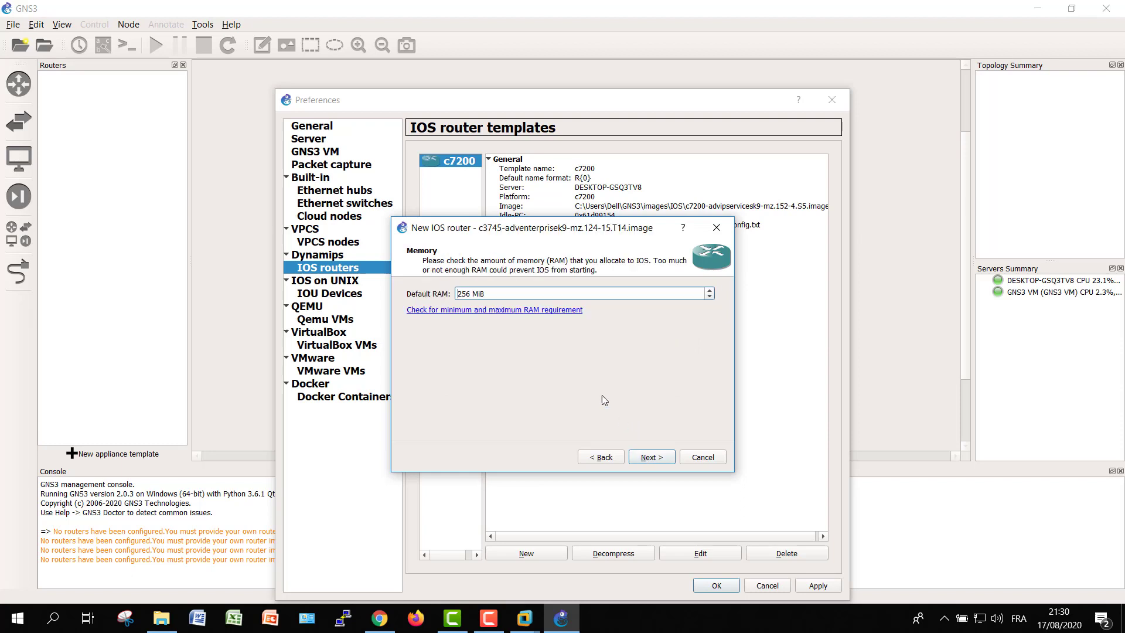
Keep 256 MiB RAM and put NM-1FE-TX adapters in slots 1 through 4
click(655, 459)
click(487, 311)
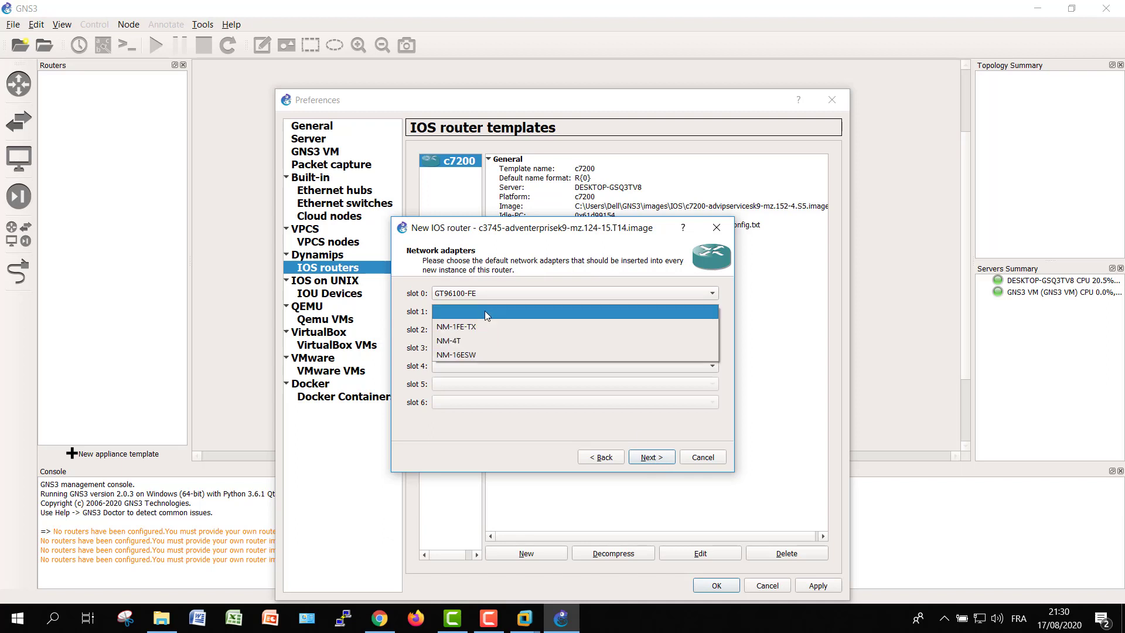
click(482, 330)
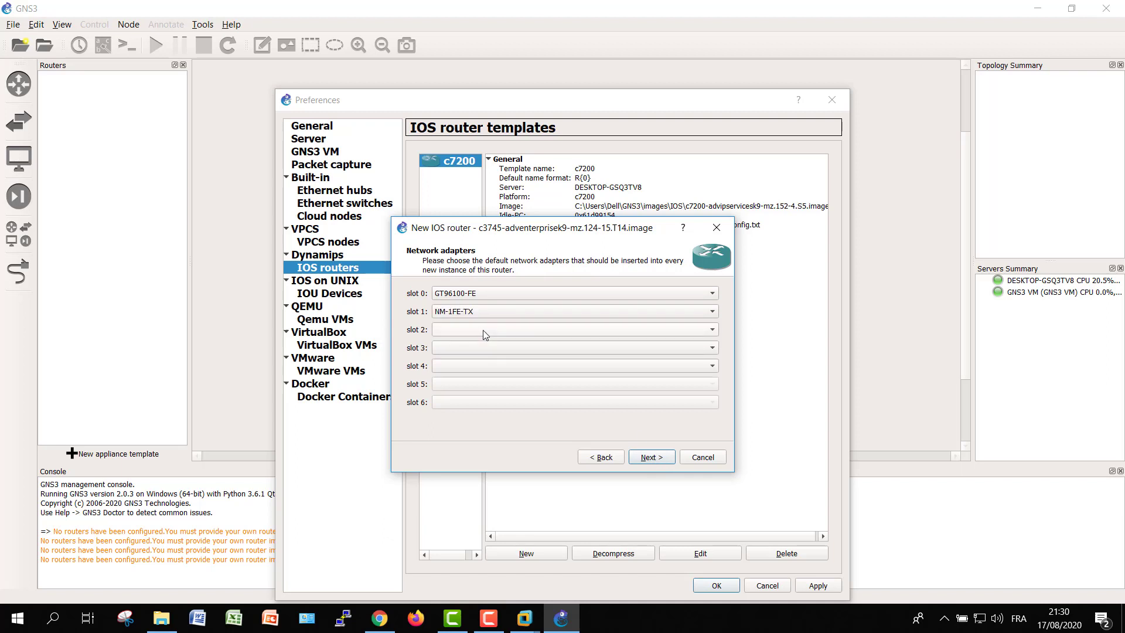
click(490, 329)
click(486, 343)
click(486, 347)
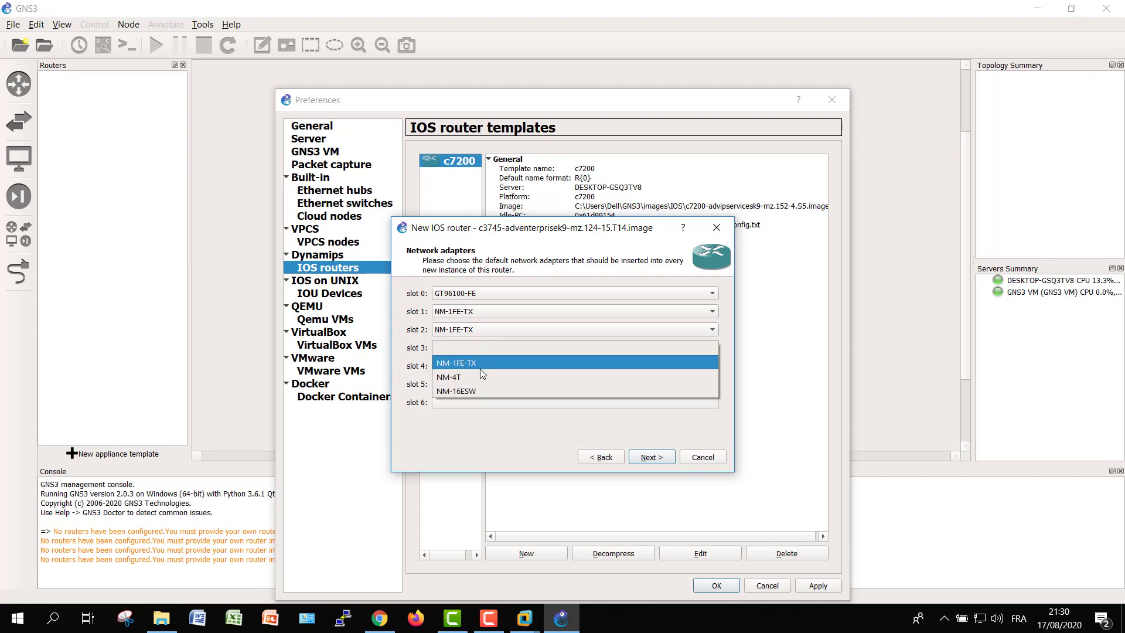
click(480, 368)
click(476, 365)
click(469, 395)
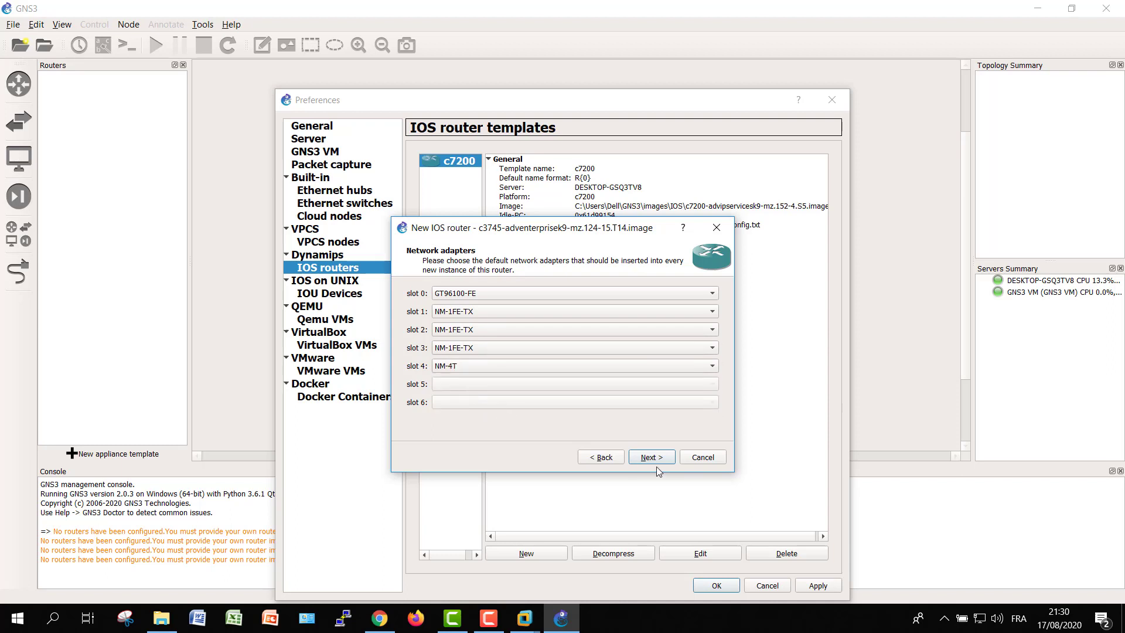
click(651, 458)
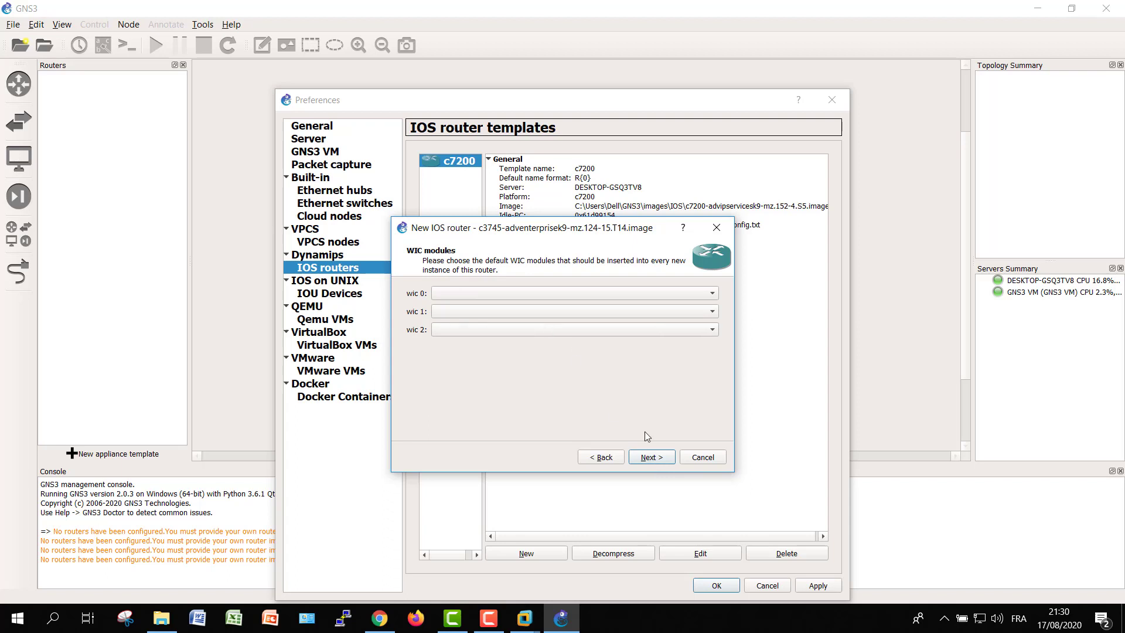
click(605, 458)
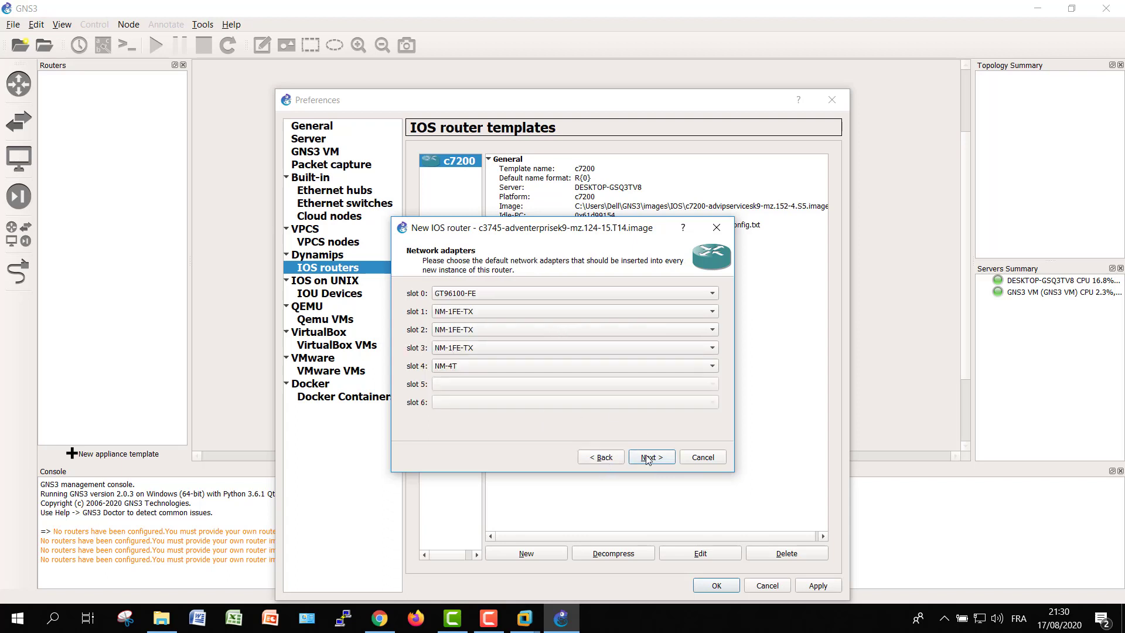
click(503, 366)
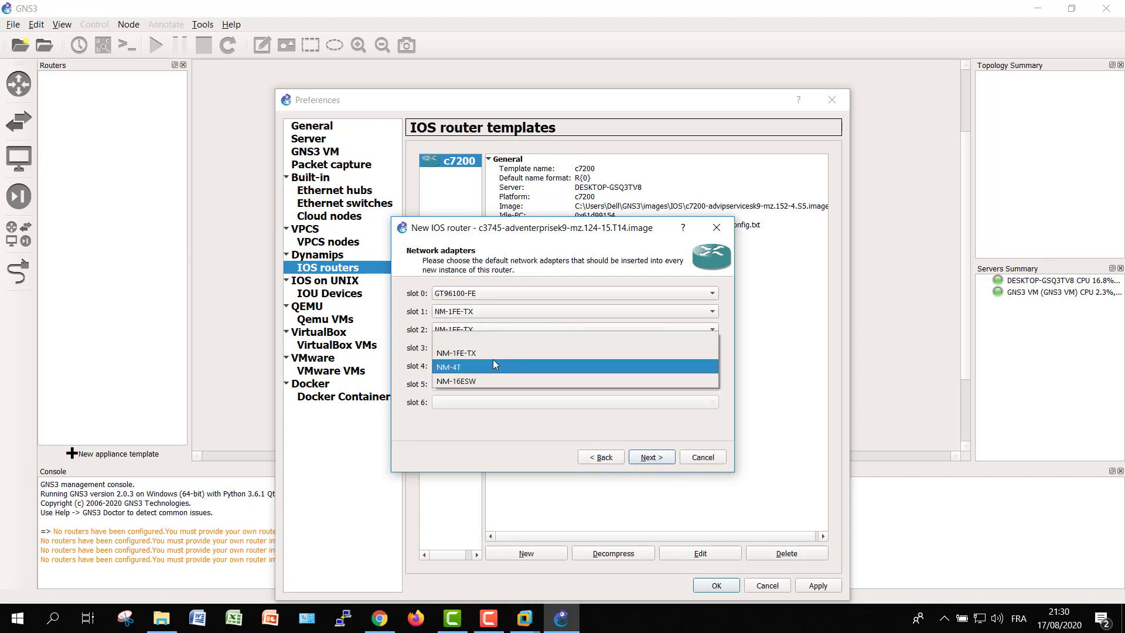
click(493, 353)
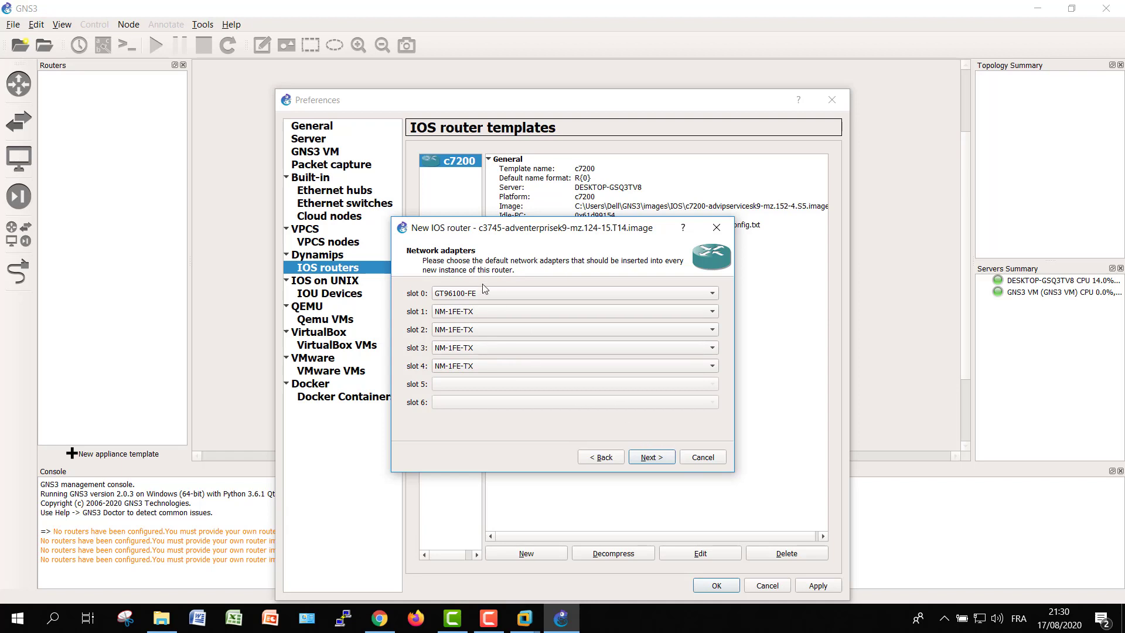
click(646, 452)
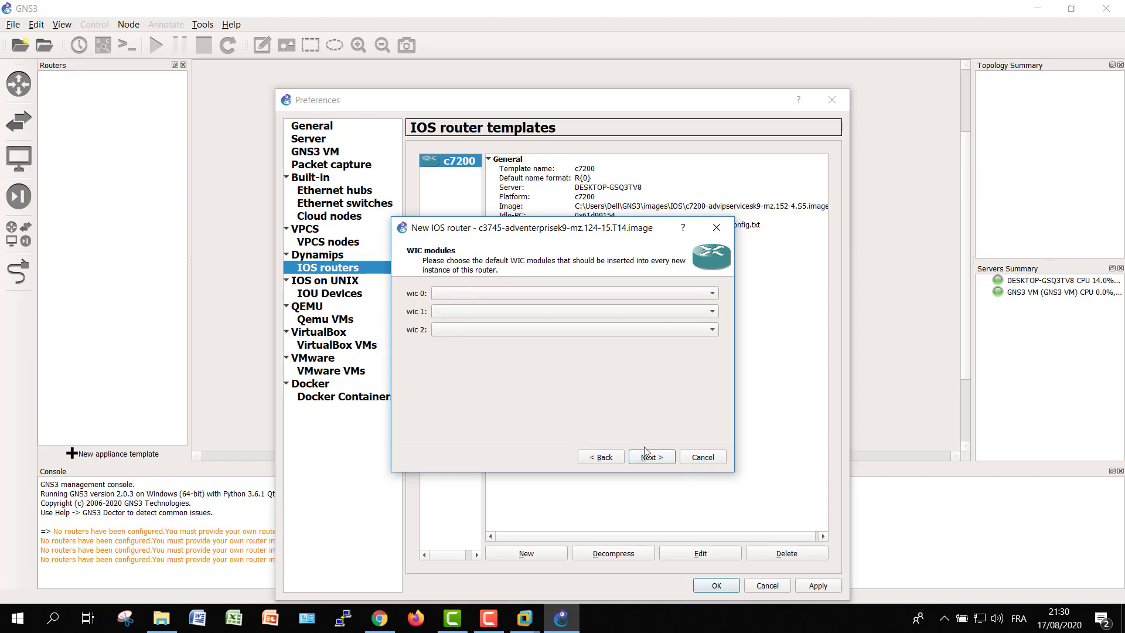
Put WIC-2T in wic 0 and wic 1, finish the c3745 template, and save Preferences
click(520, 293)
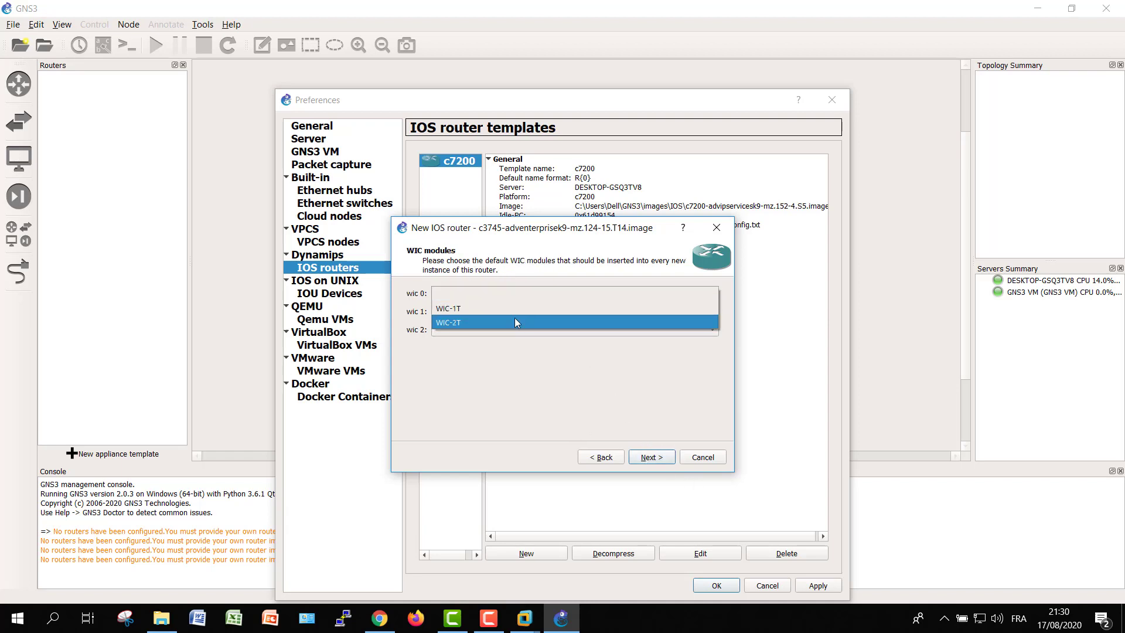
click(513, 317)
click(498, 311)
click(490, 338)
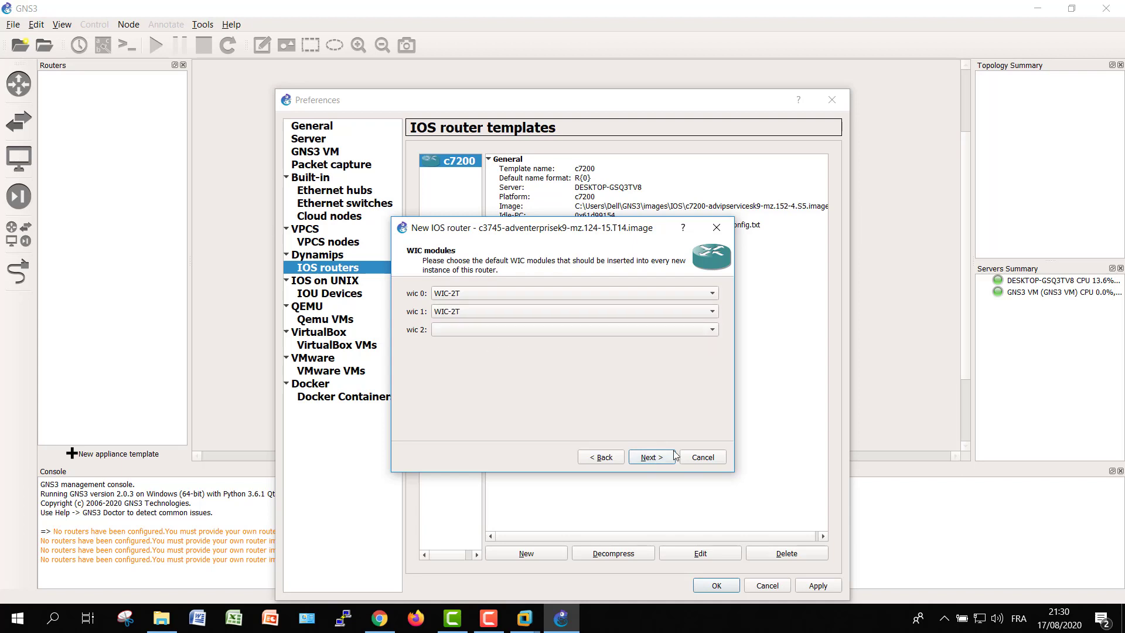
click(656, 458)
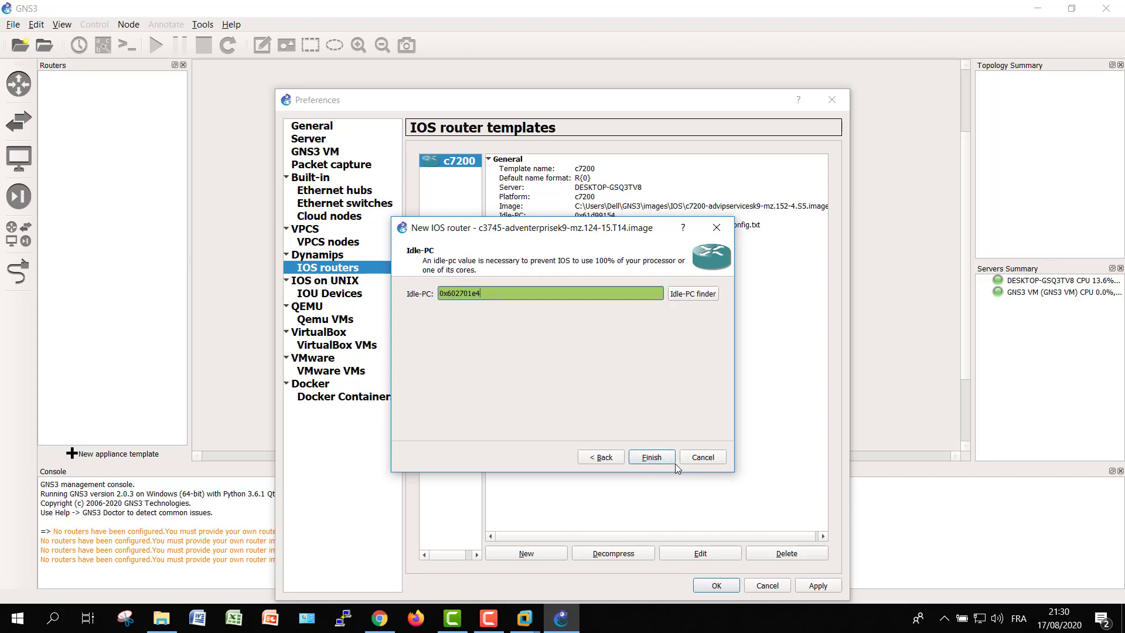
click(652, 457)
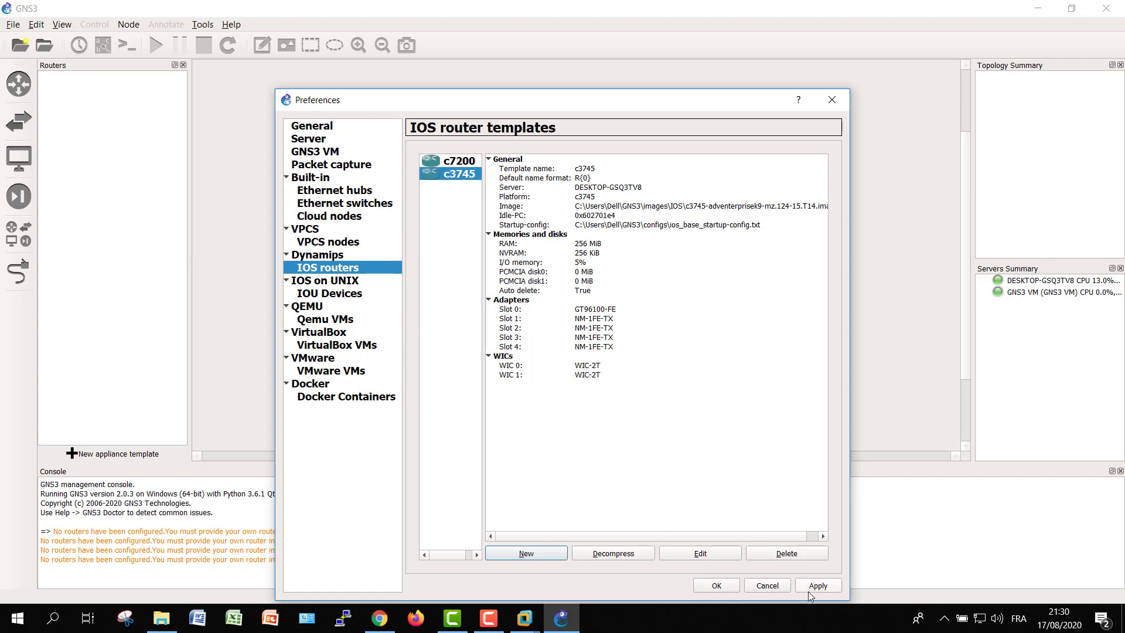
click(827, 588)
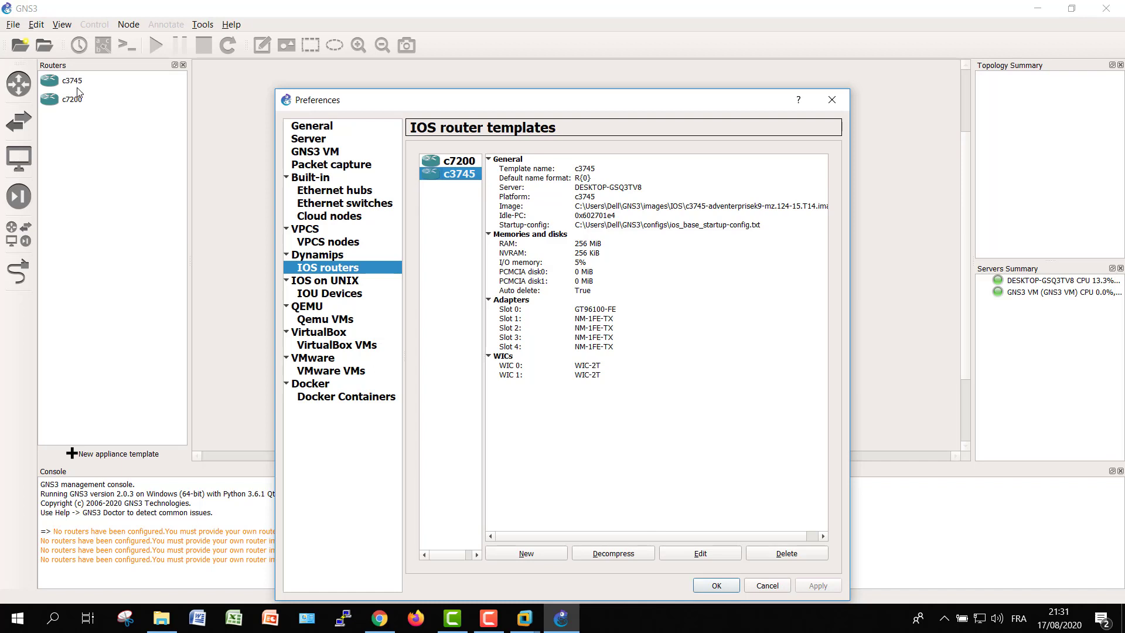
click(721, 586)
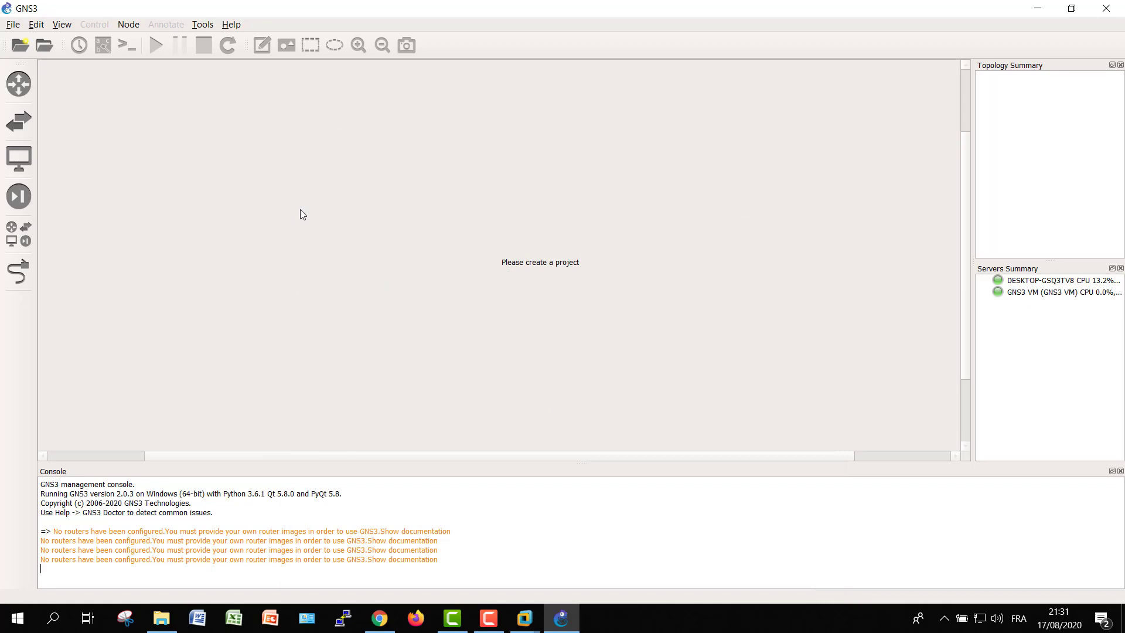
Create a new blank project named TEST-LAB from the File menu
click(19, 84)
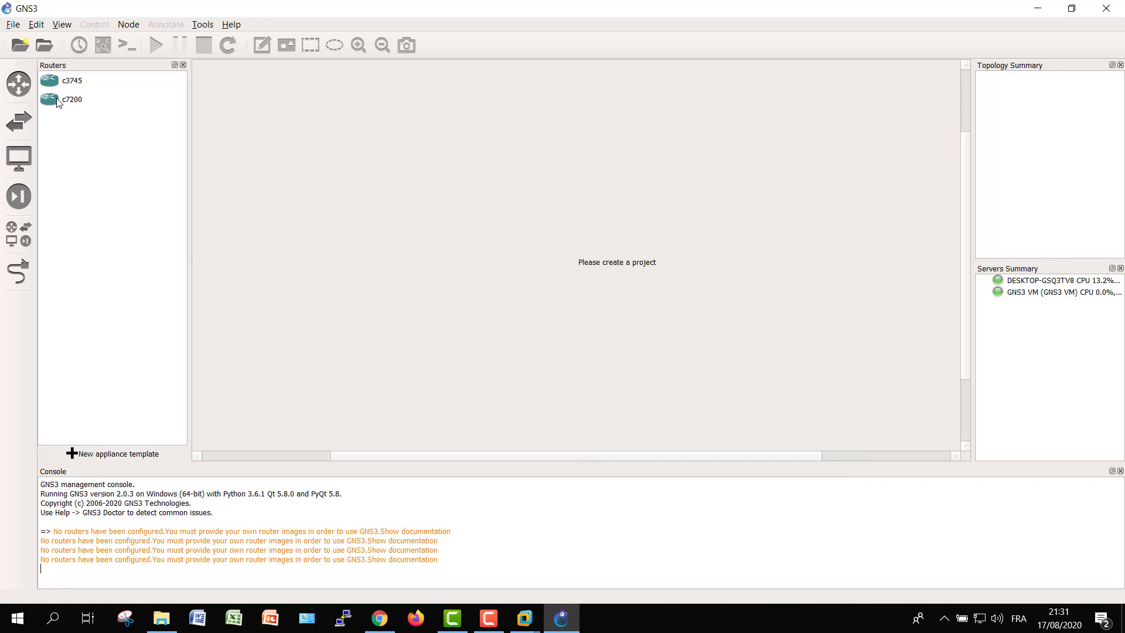
click(14, 25)
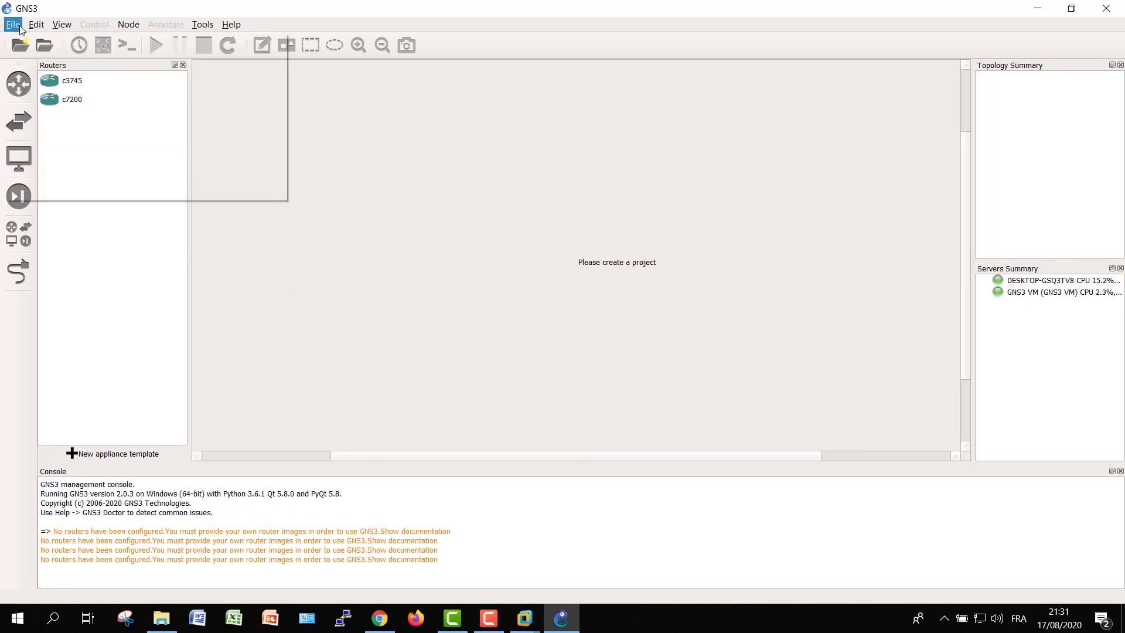
click(27, 41)
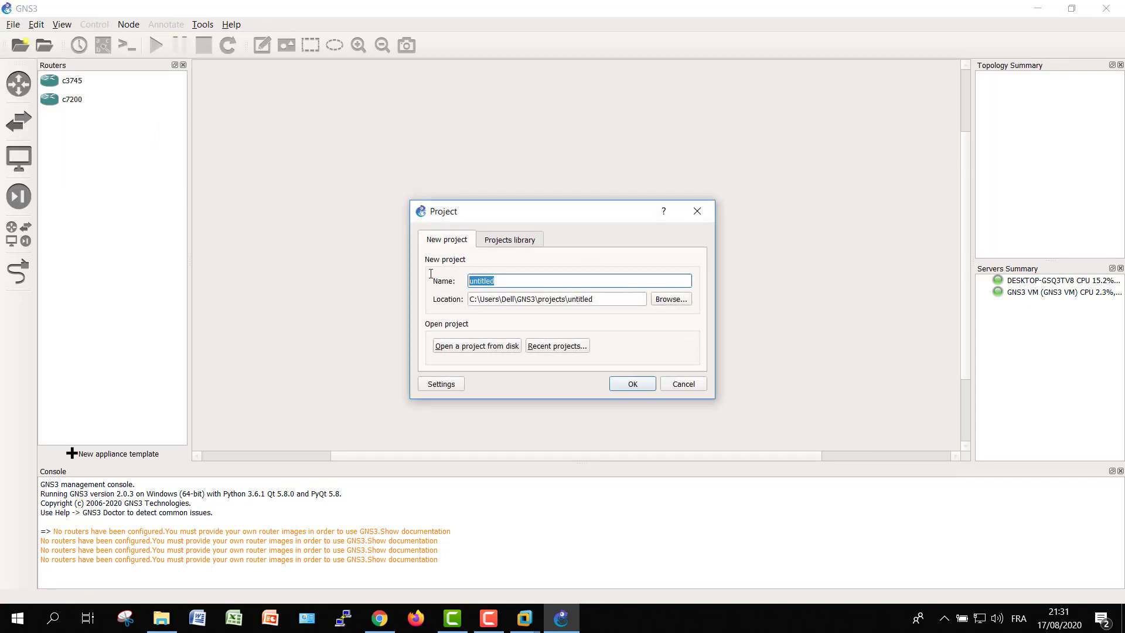
text(TEST-LAB)
click(625, 384)
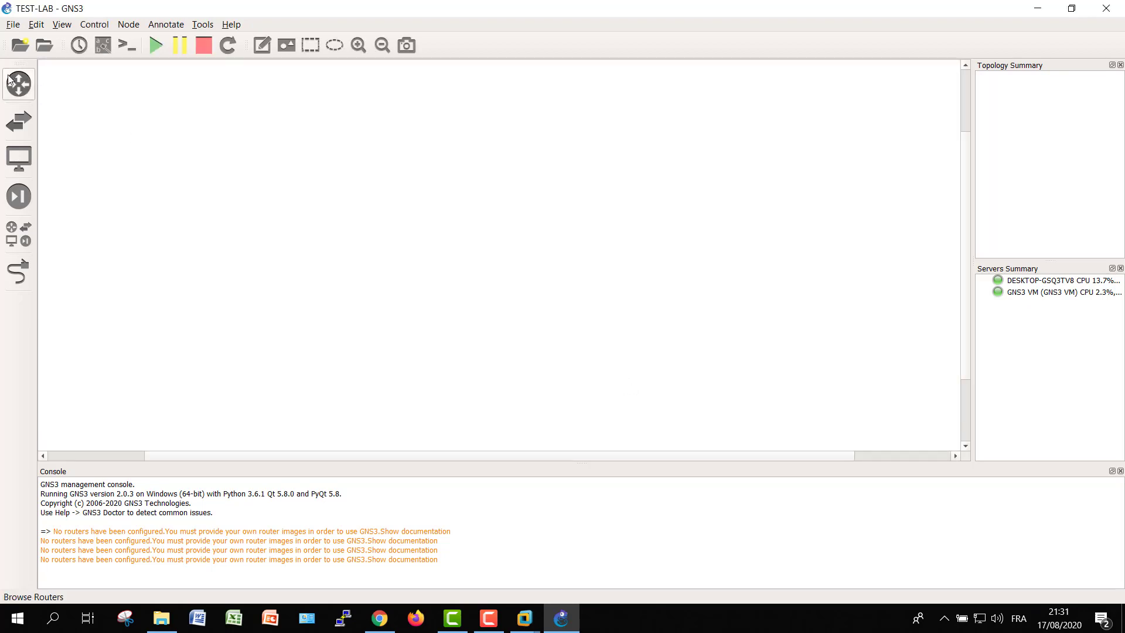
Place a c7200 router R1, an Ethernet switch SW1 and a VPCS host PC1 on the canvas
click(10, 81)
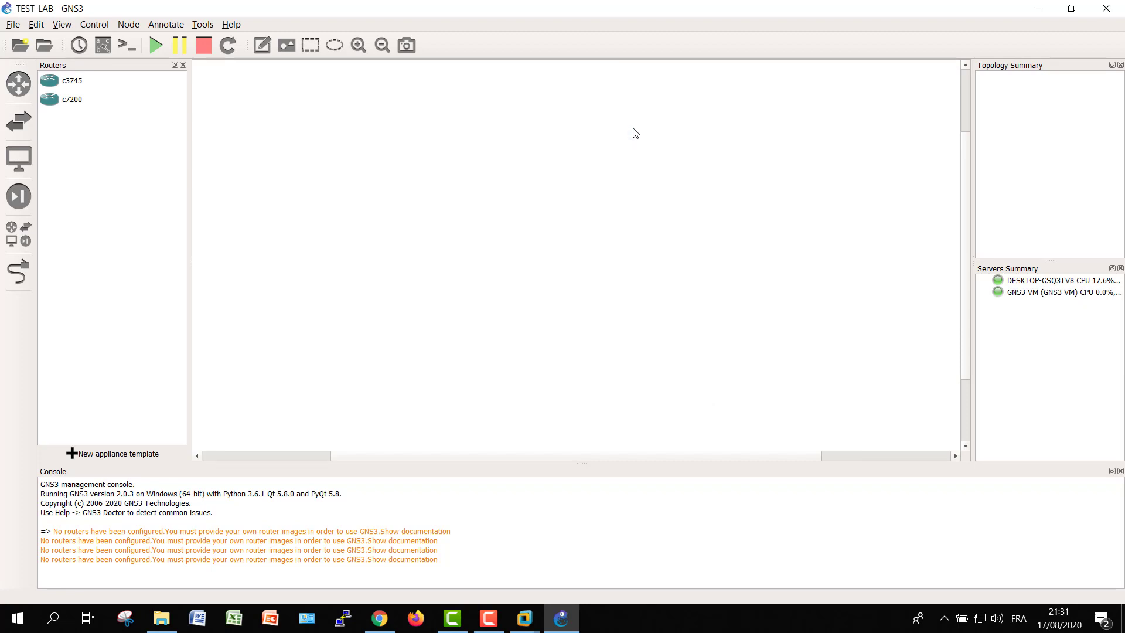
drag(73, 105, 620, 116)
click(19, 121)
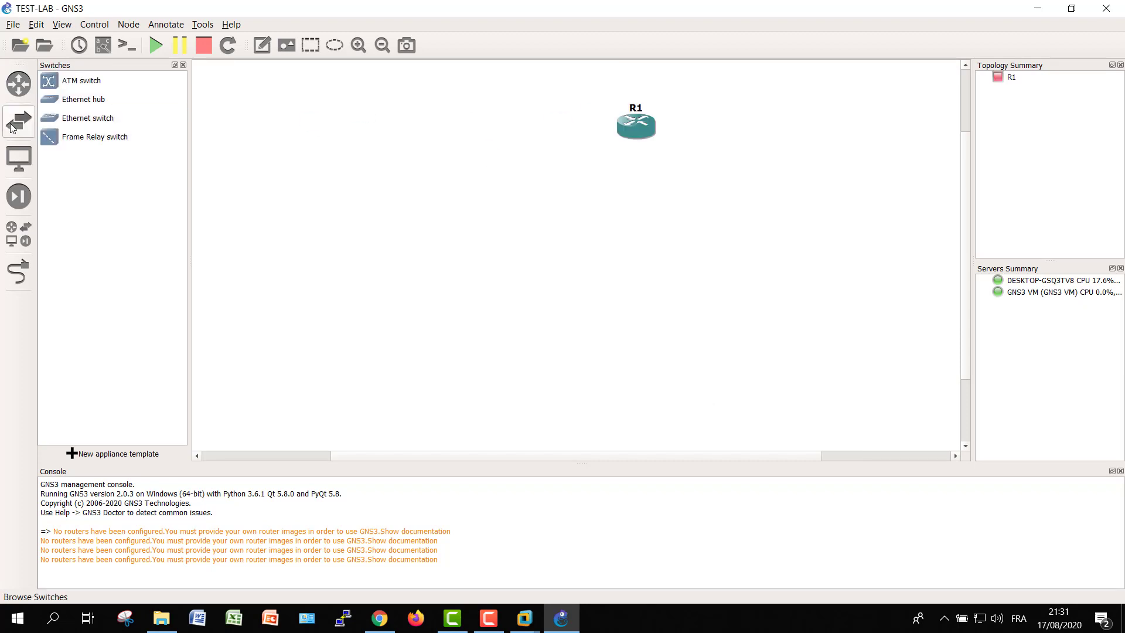
drag(85, 119, 583, 229)
click(537, 327)
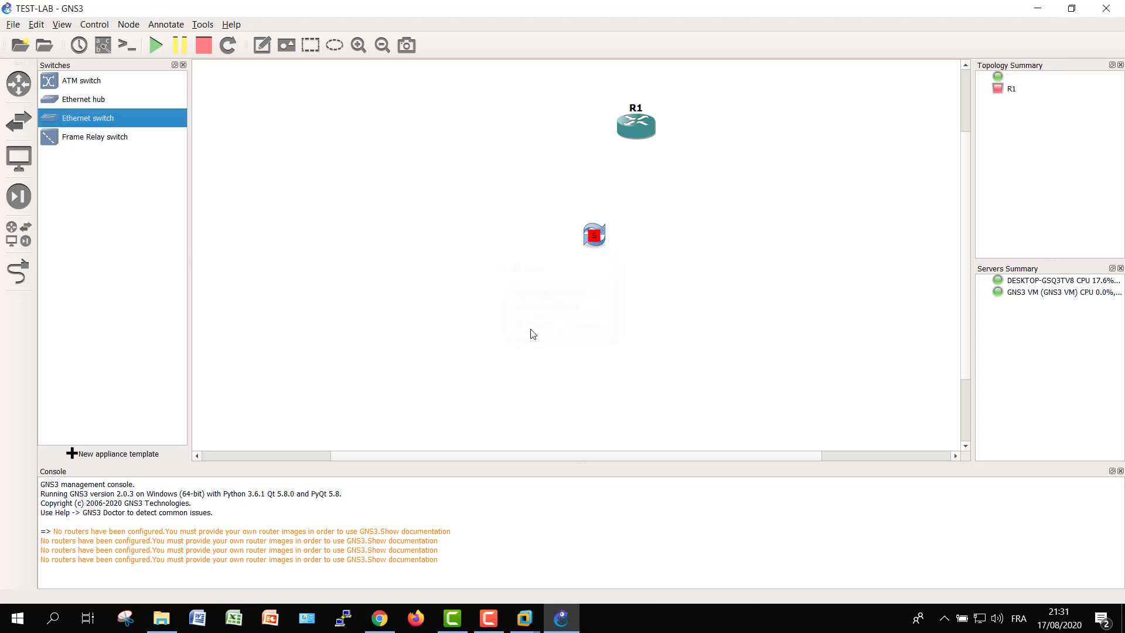
click(28, 155)
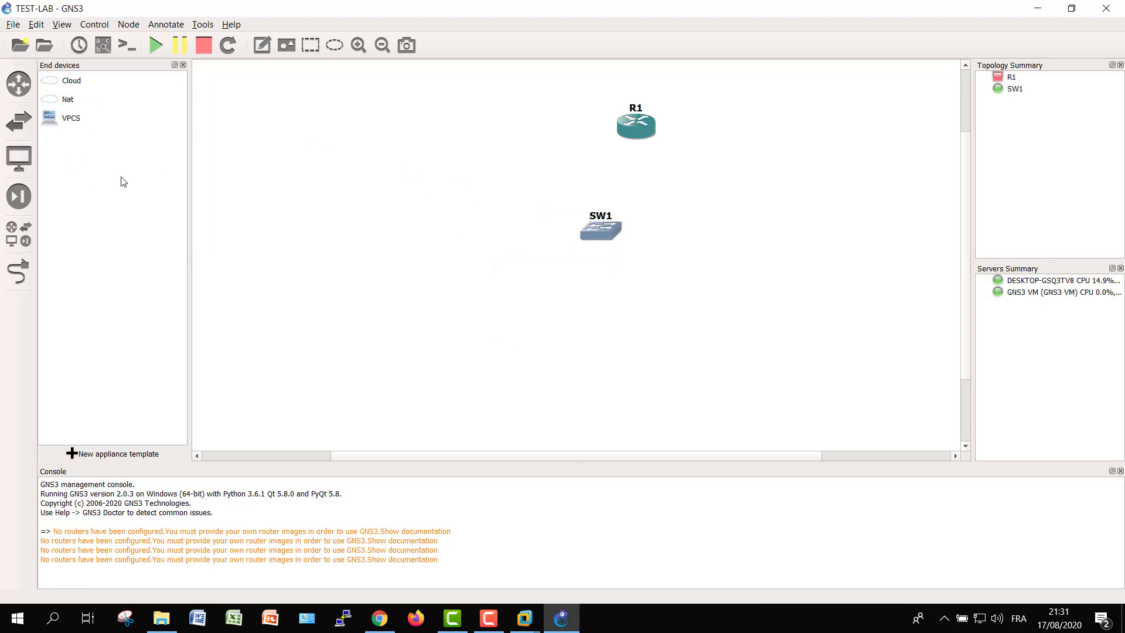
drag(64, 120, 541, 357)
click(536, 326)
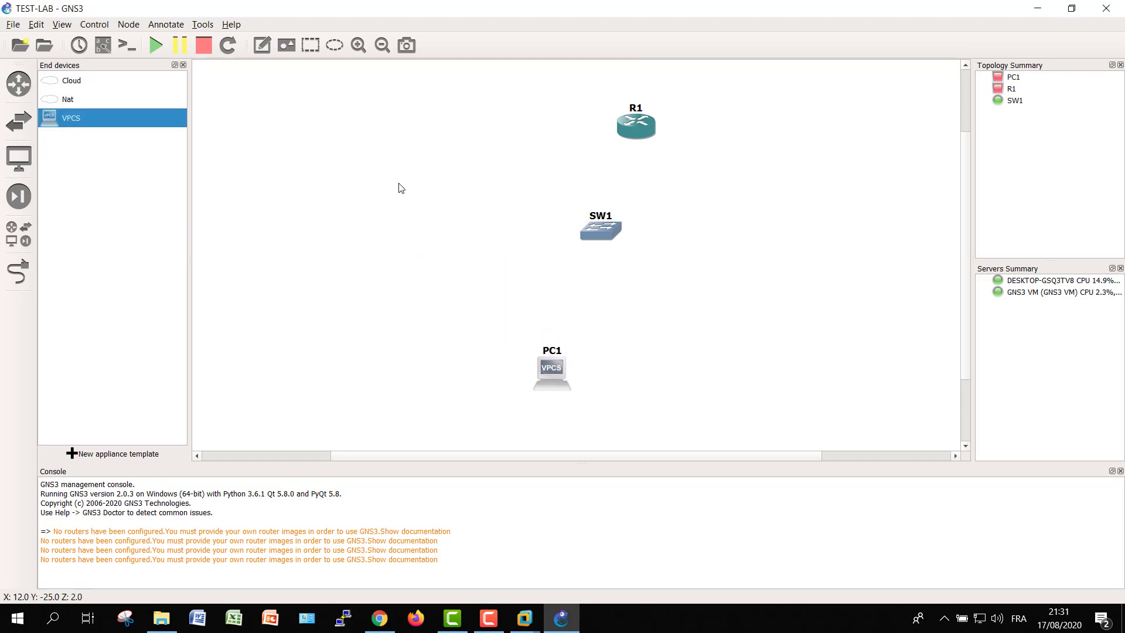
Link R1 FastEthernet0/0 to SW1 Ethernet0 and SW1 Ethernet1 to PC1 Ethernet0
click(18, 270)
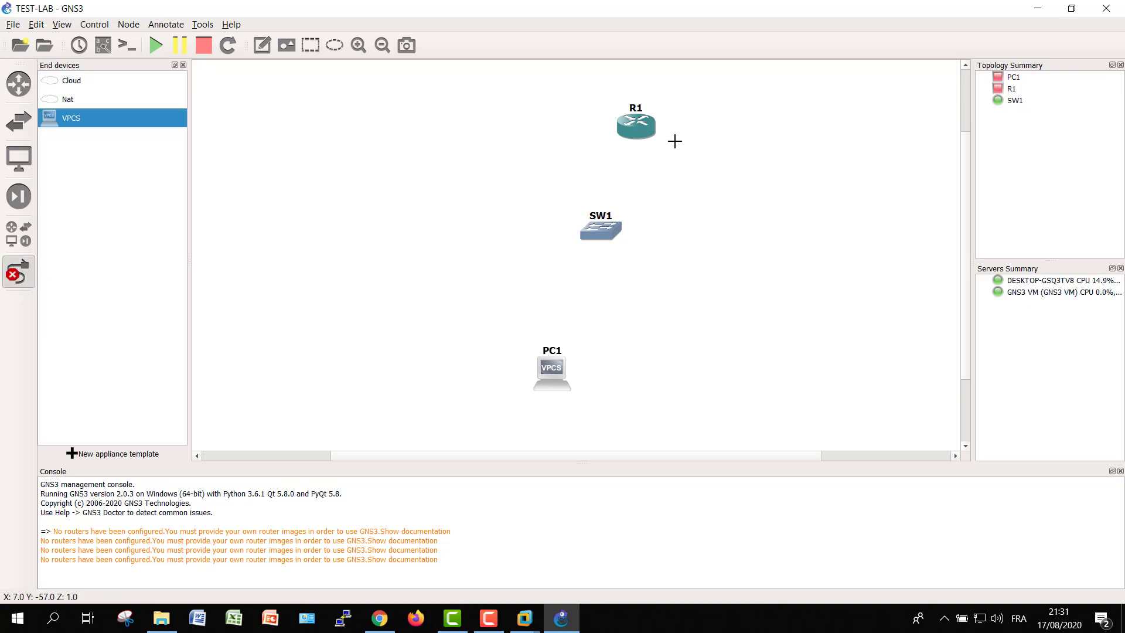
click(637, 129)
click(677, 137)
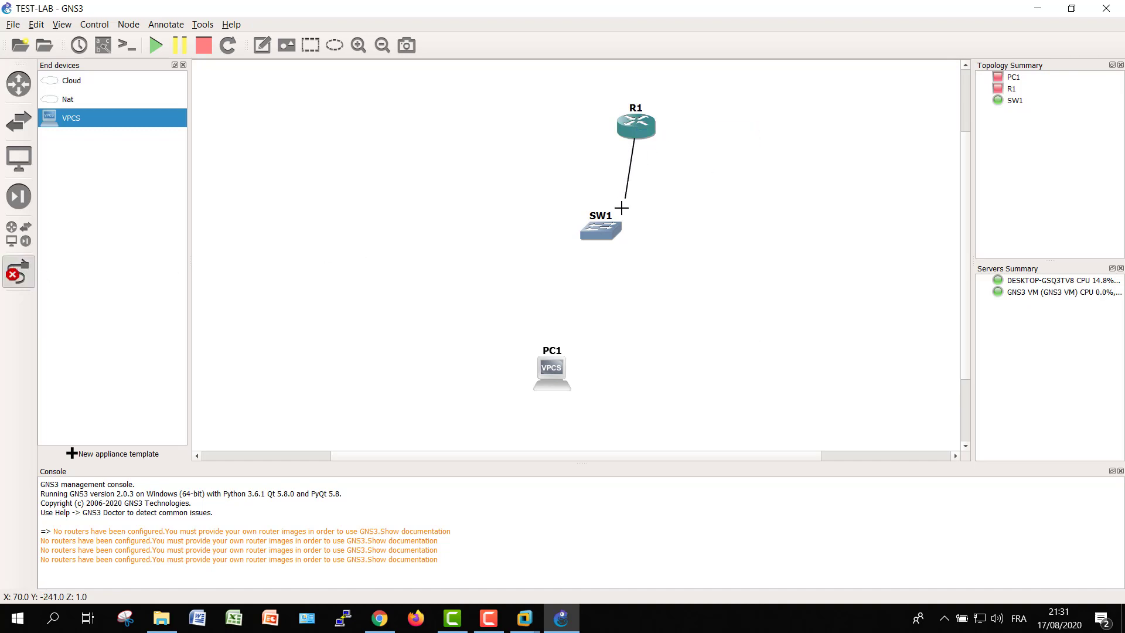
click(608, 229)
click(636, 238)
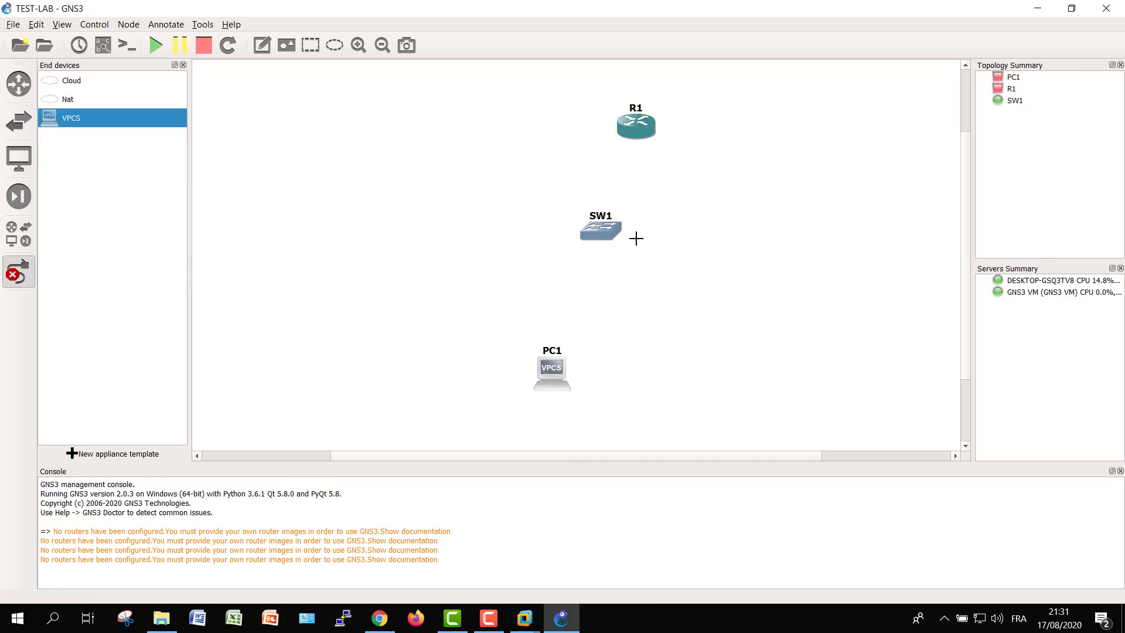
click(596, 229)
click(636, 260)
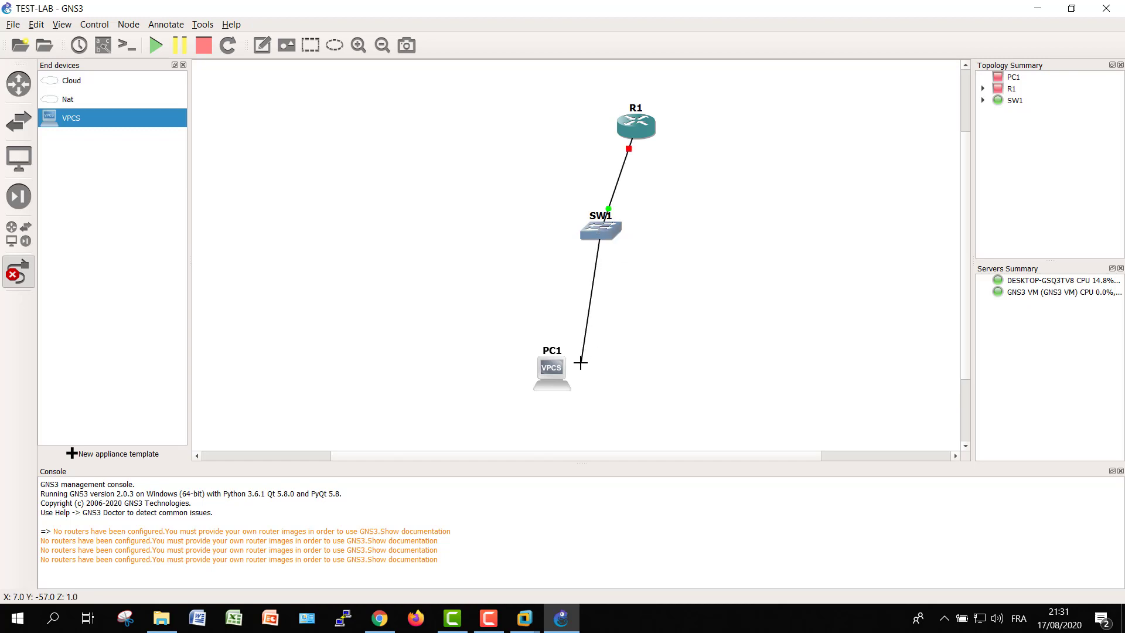
click(548, 366)
click(567, 373)
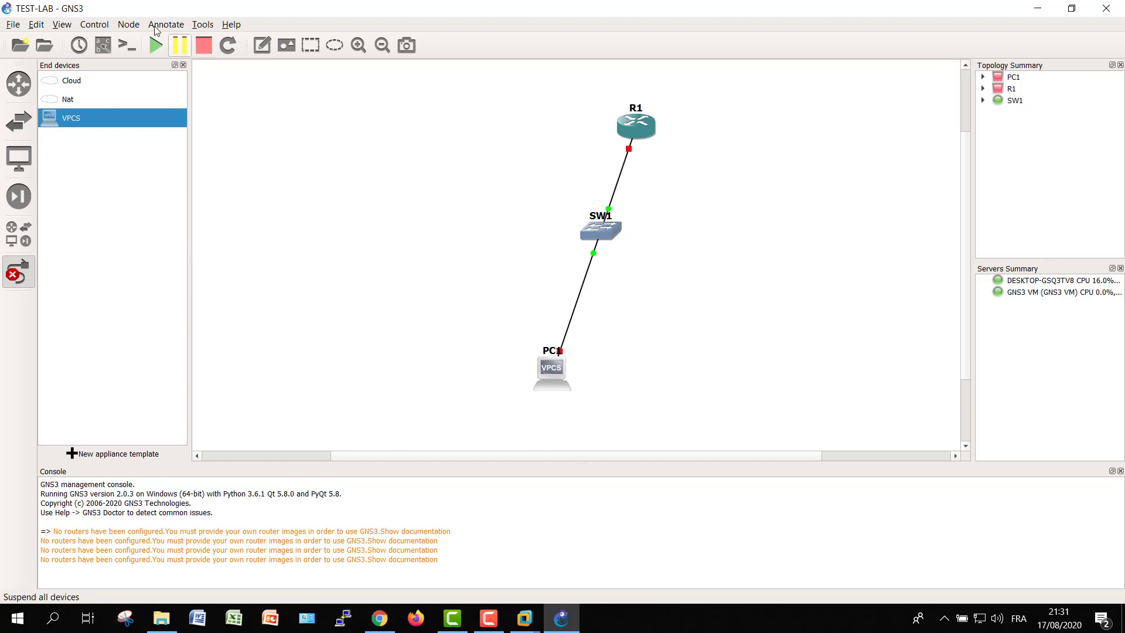
click(102, 47)
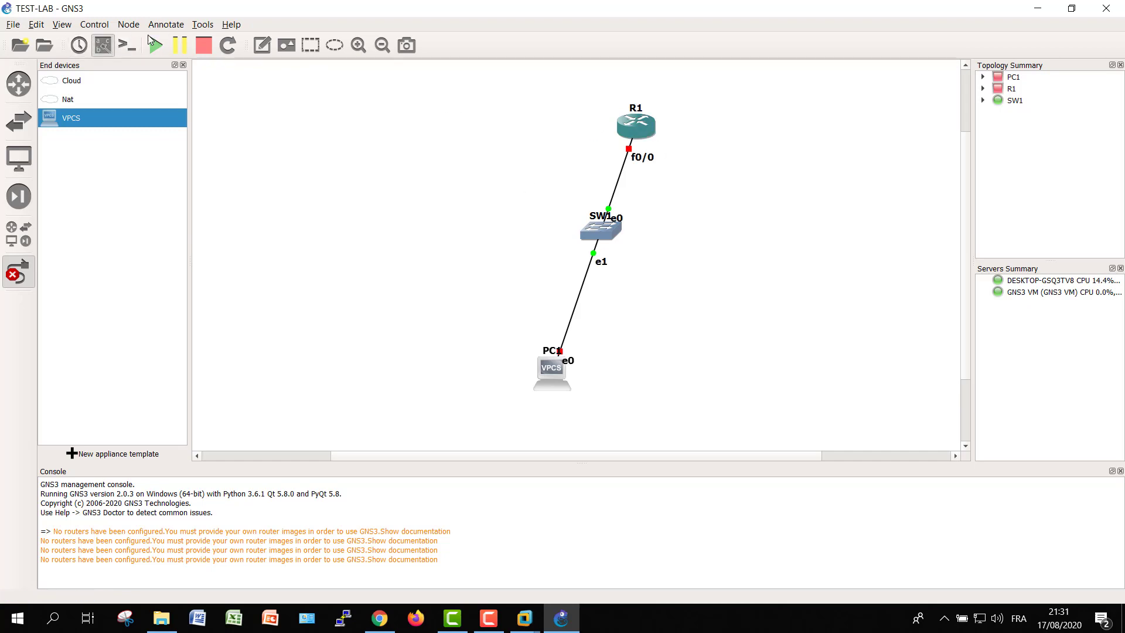
click(101, 46)
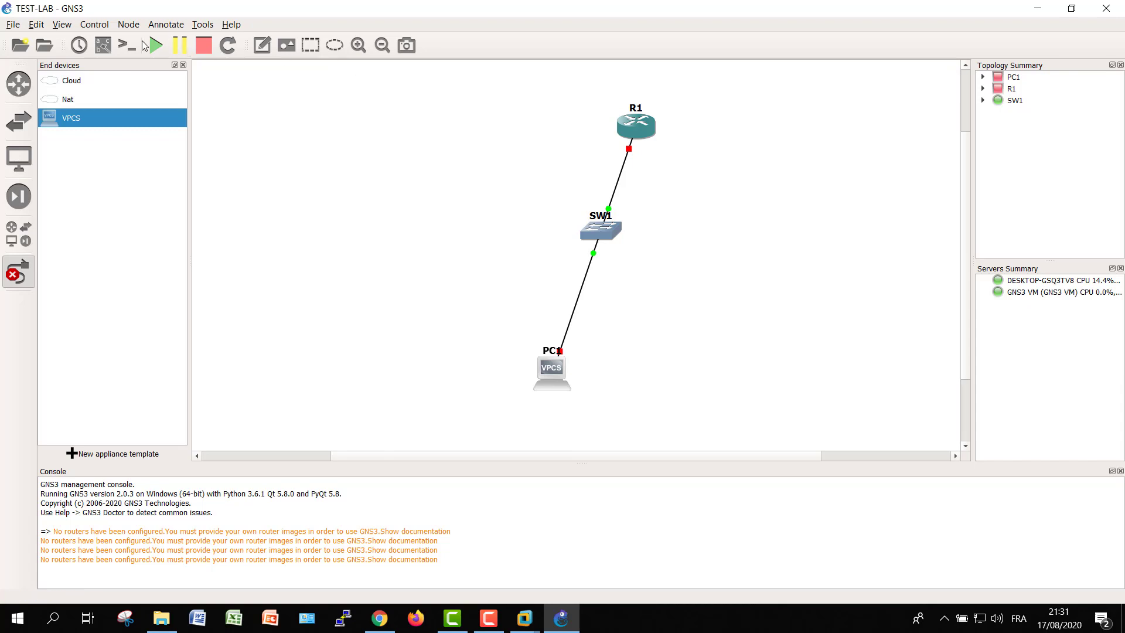
Show interface labels, start all nodes, and review SW1's settings without changes
click(102, 47)
click(17, 274)
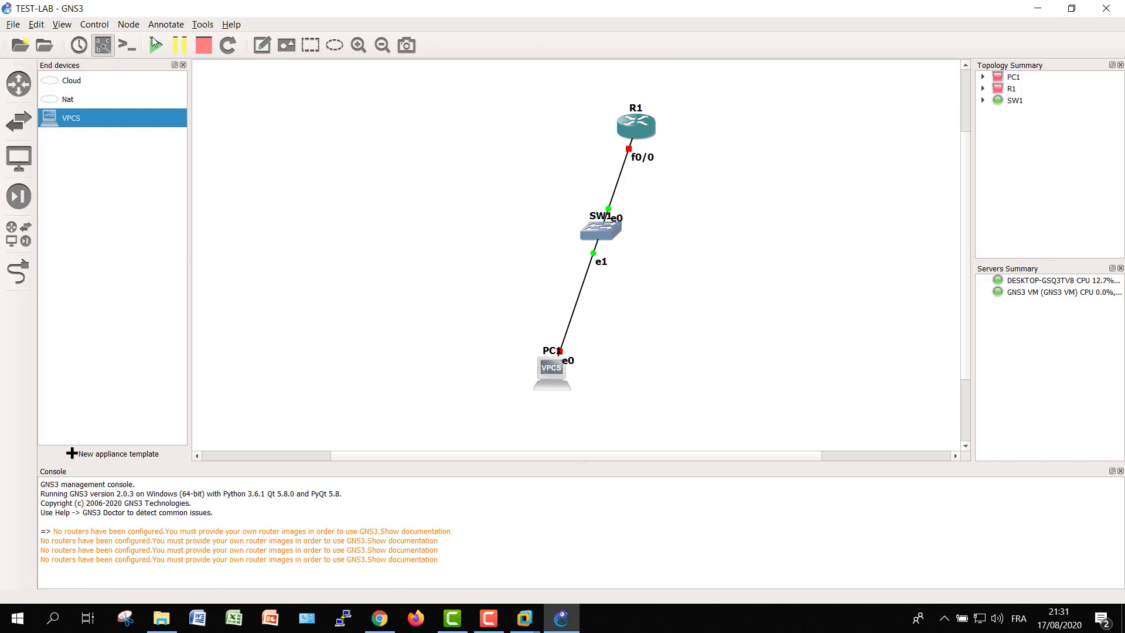
key(ctrl+shift+s)
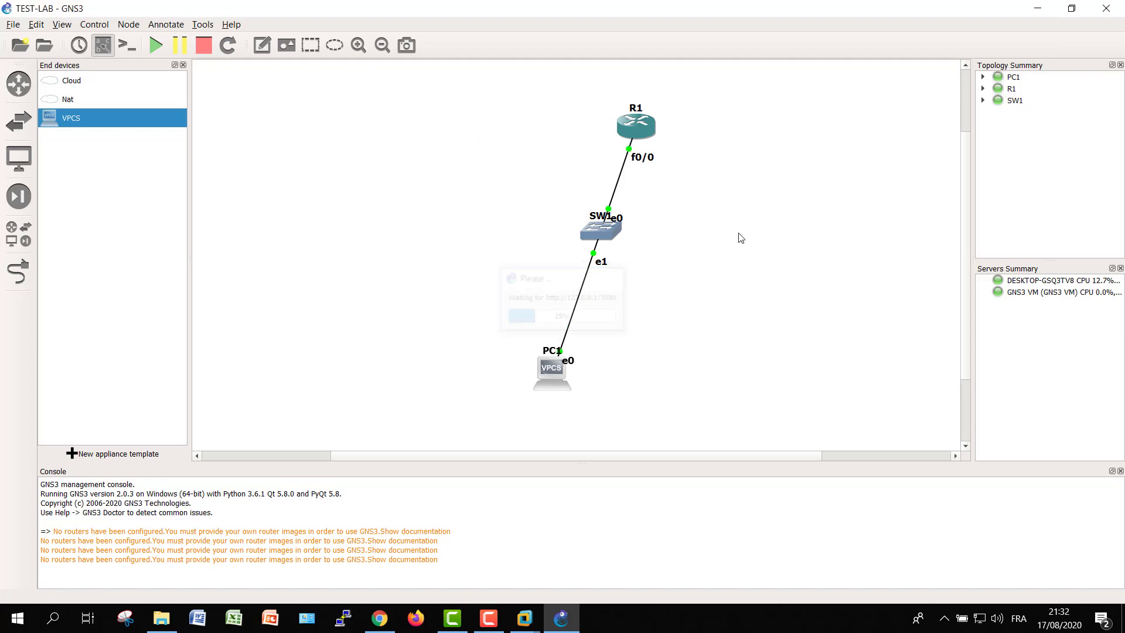
double_click(604, 233)
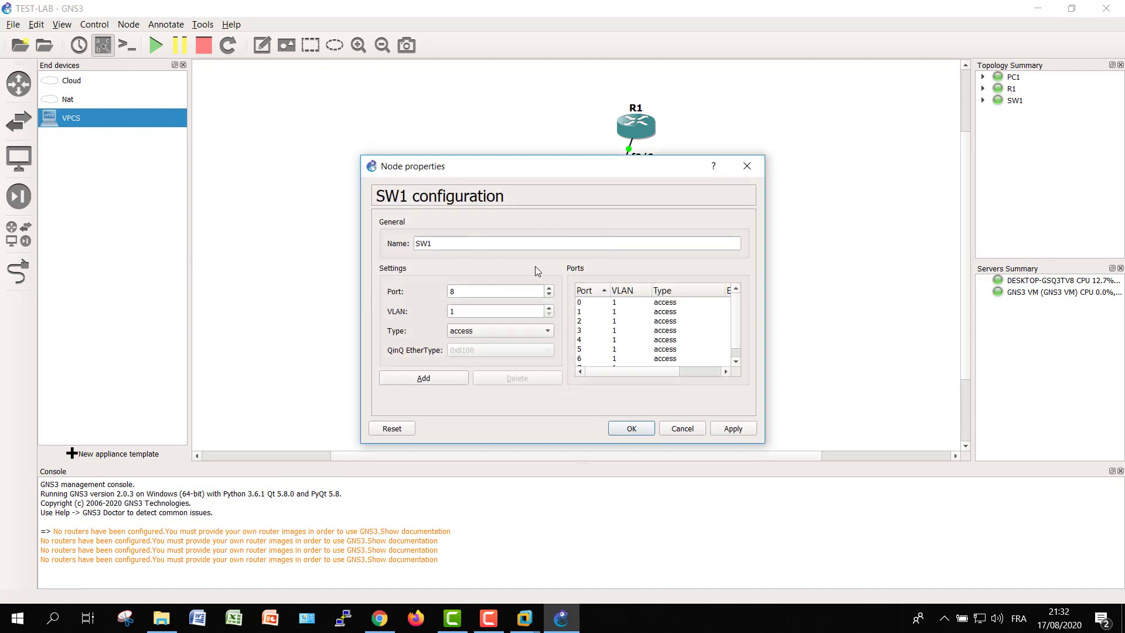
click(746, 165)
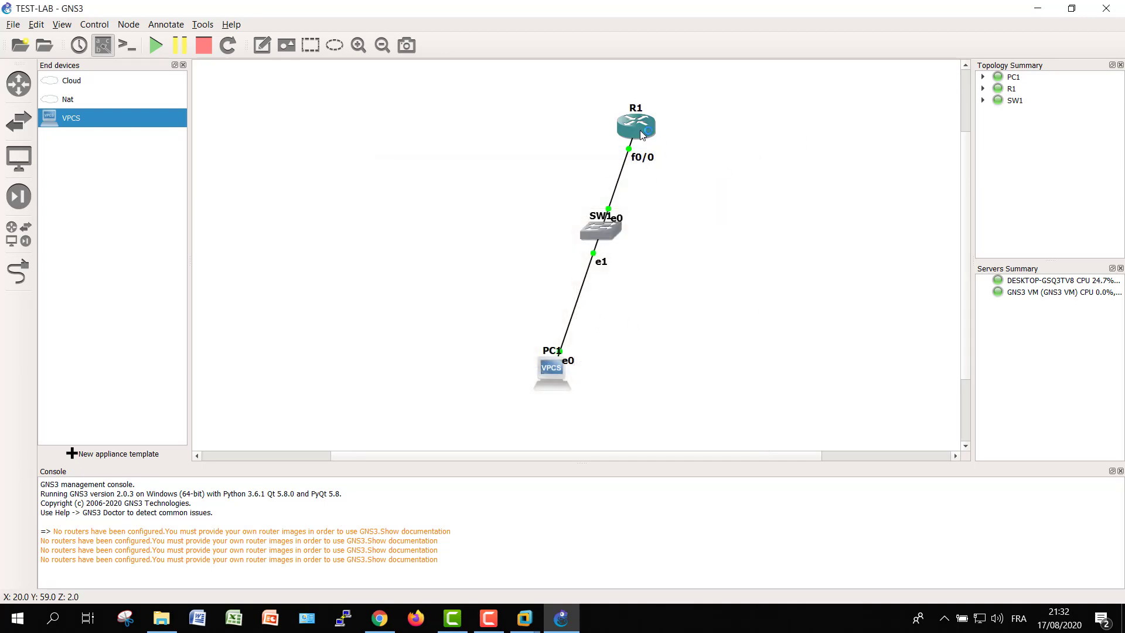
Enter conf t in R1's console, check PC1's console, then select and delete all three nodes
double_click(636, 128)
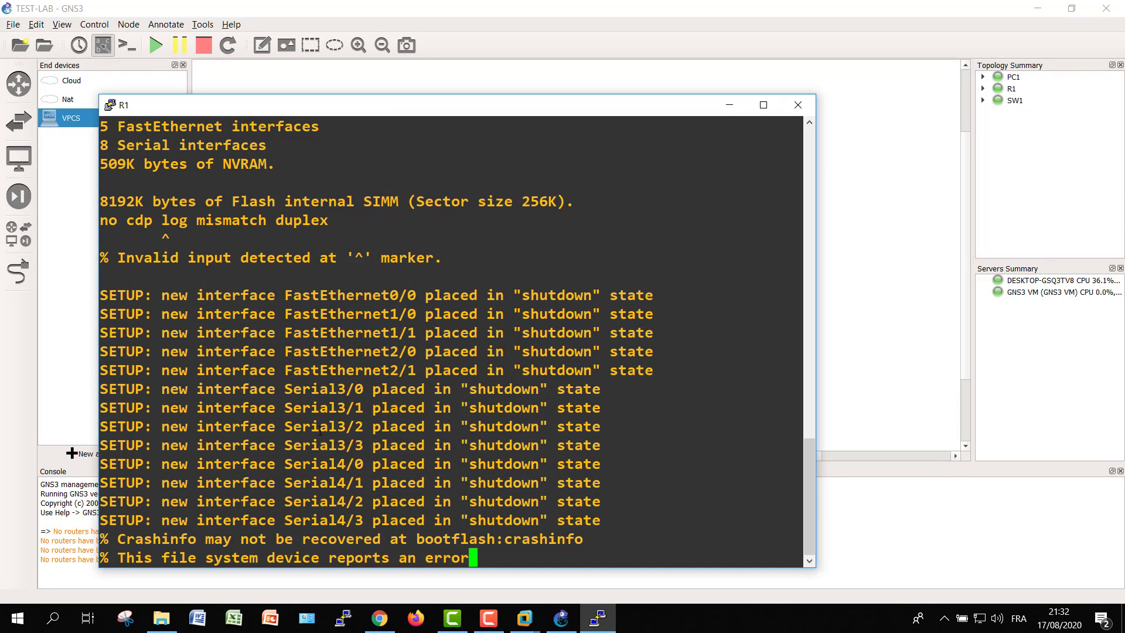
key(Return)
key(Return)
key(Return)
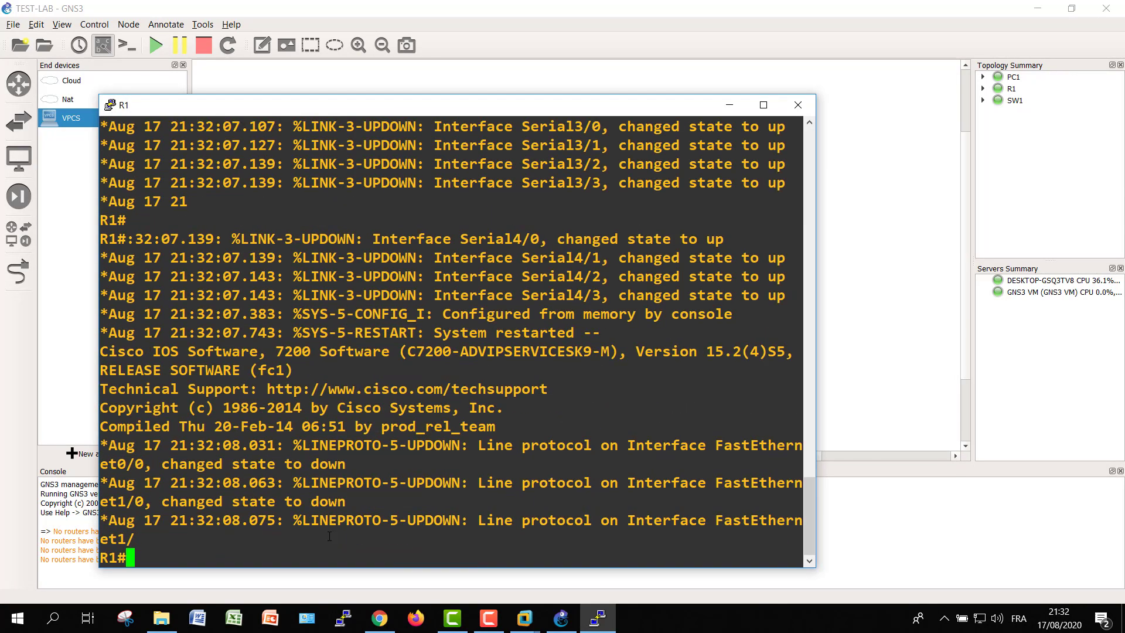
text(conf t)
key(Return)
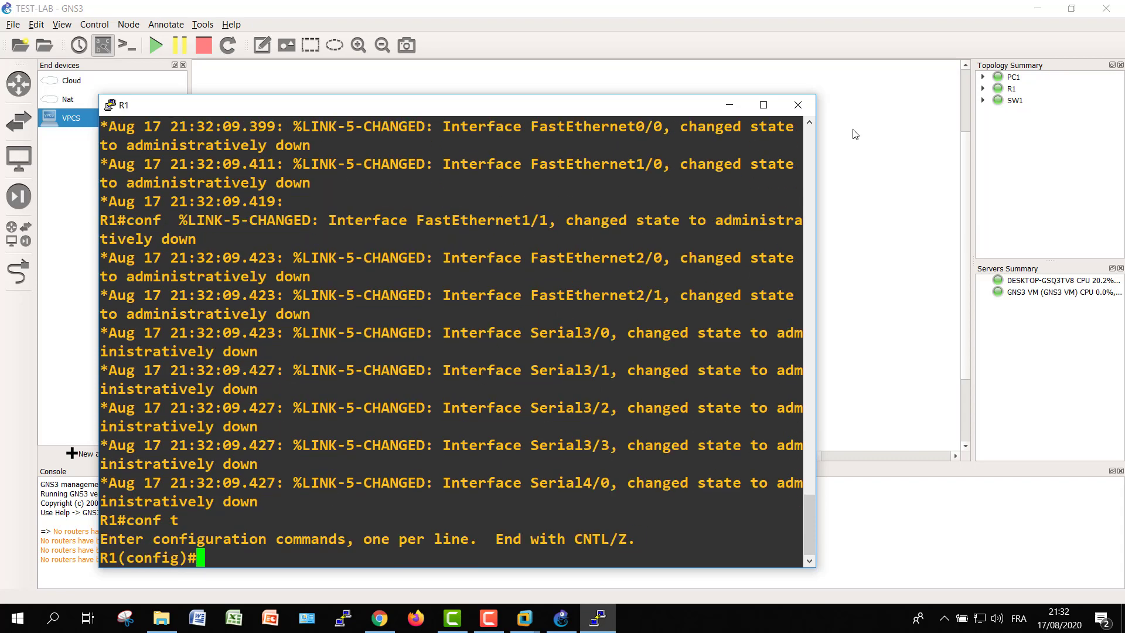
click(798, 105)
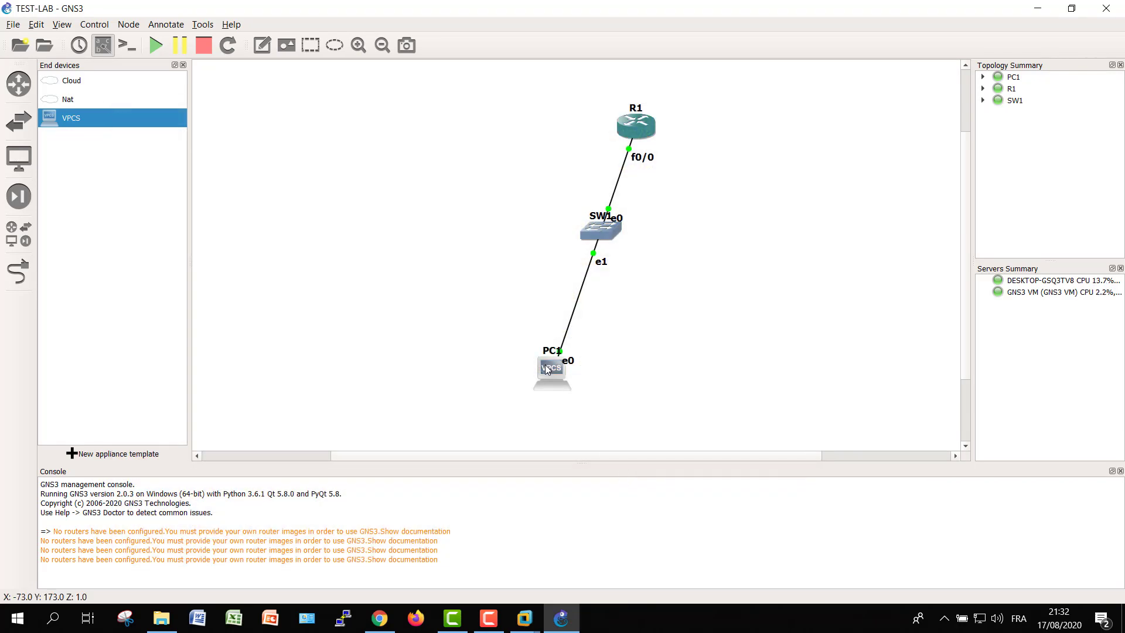
double_click(544, 364)
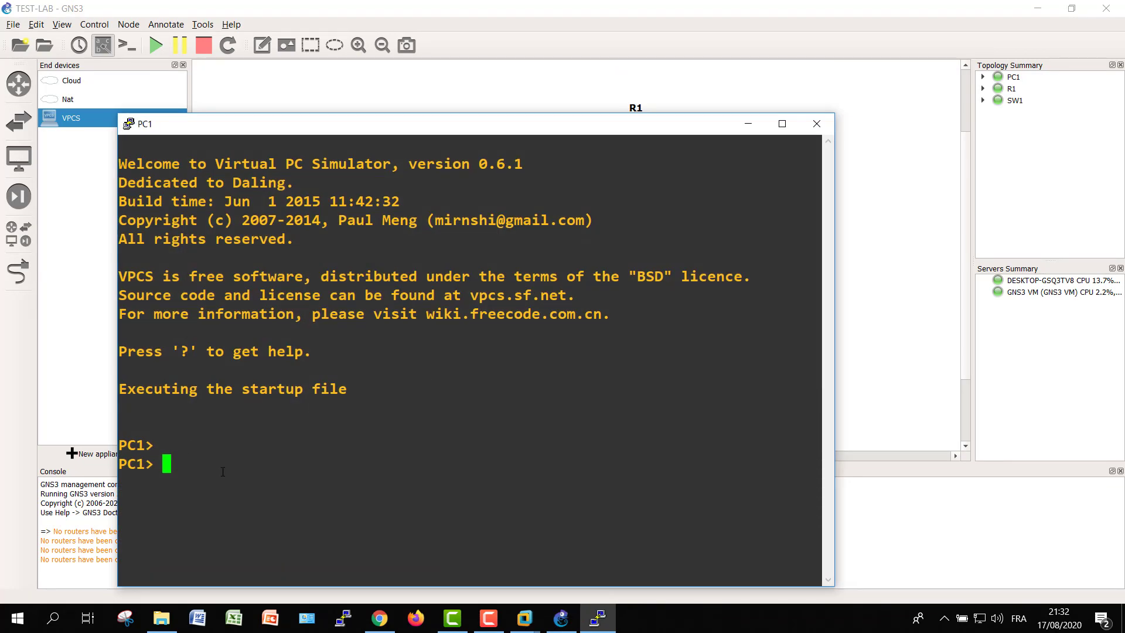
click(816, 124)
drag(477, 78, 752, 456)
key(Delete)
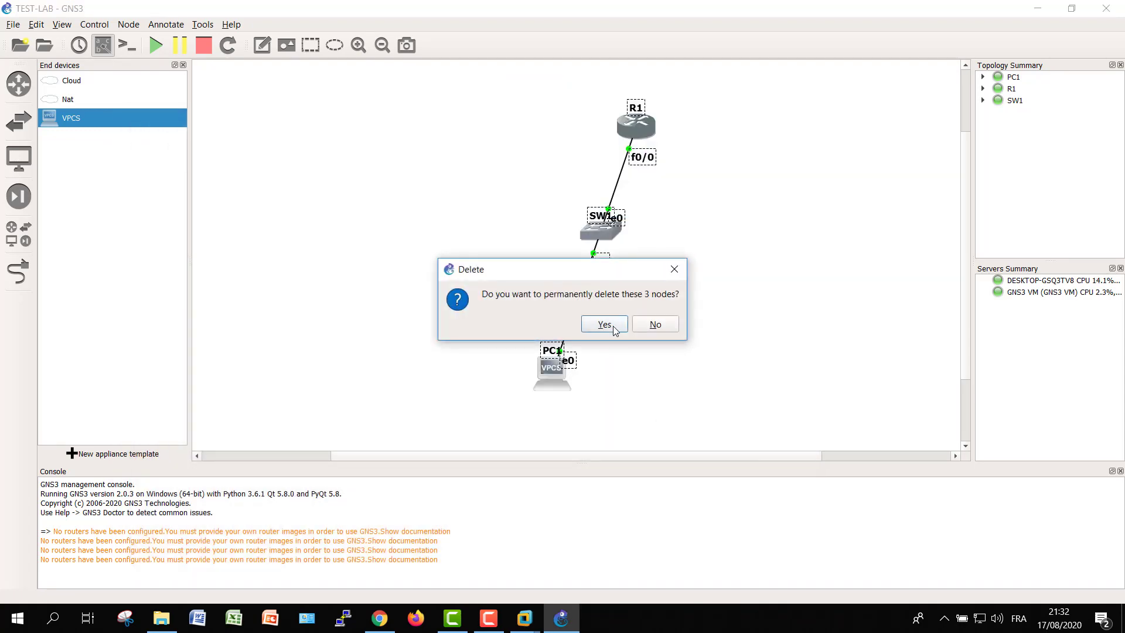
Confirm deleting the three nodes, then show the Switches list and cancel a new appliance template
click(604, 323)
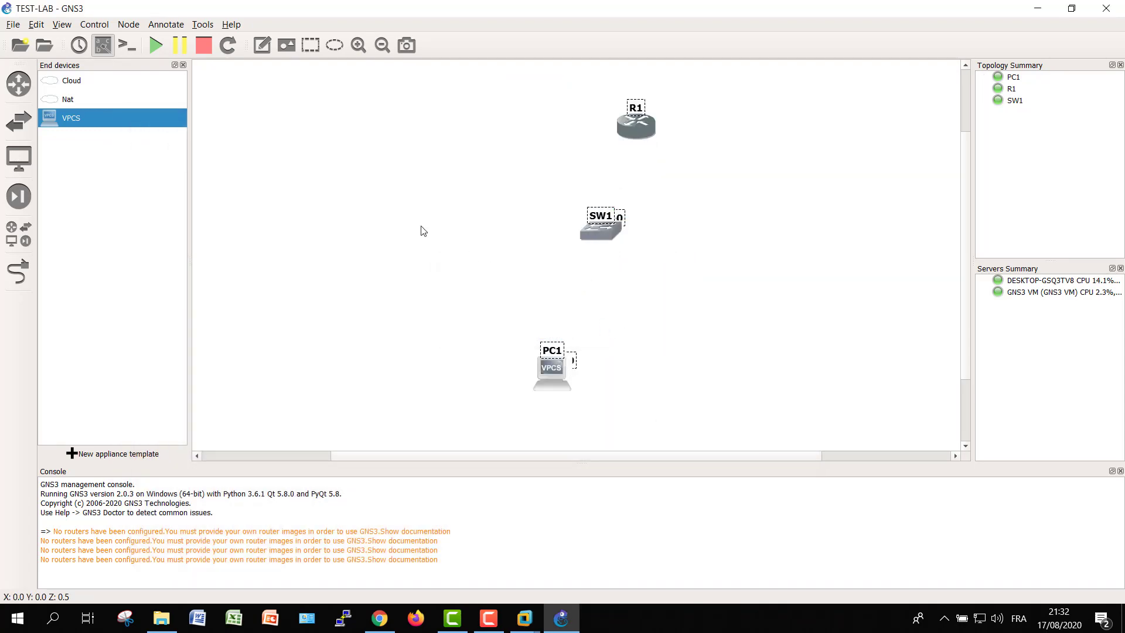
click(182, 65)
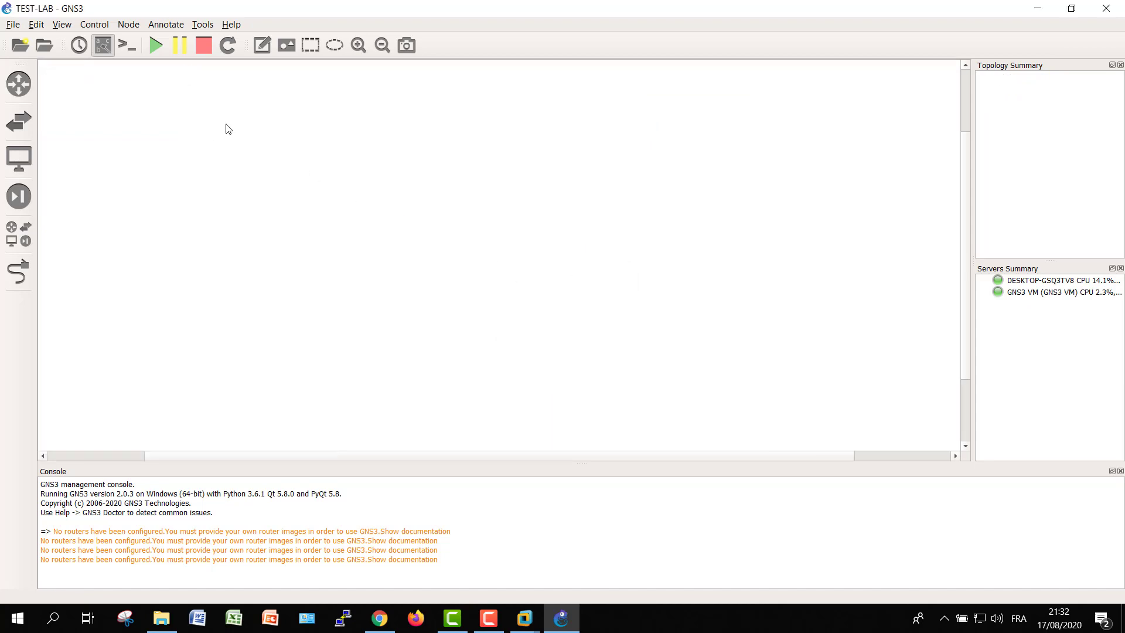
click(19, 121)
click(117, 454)
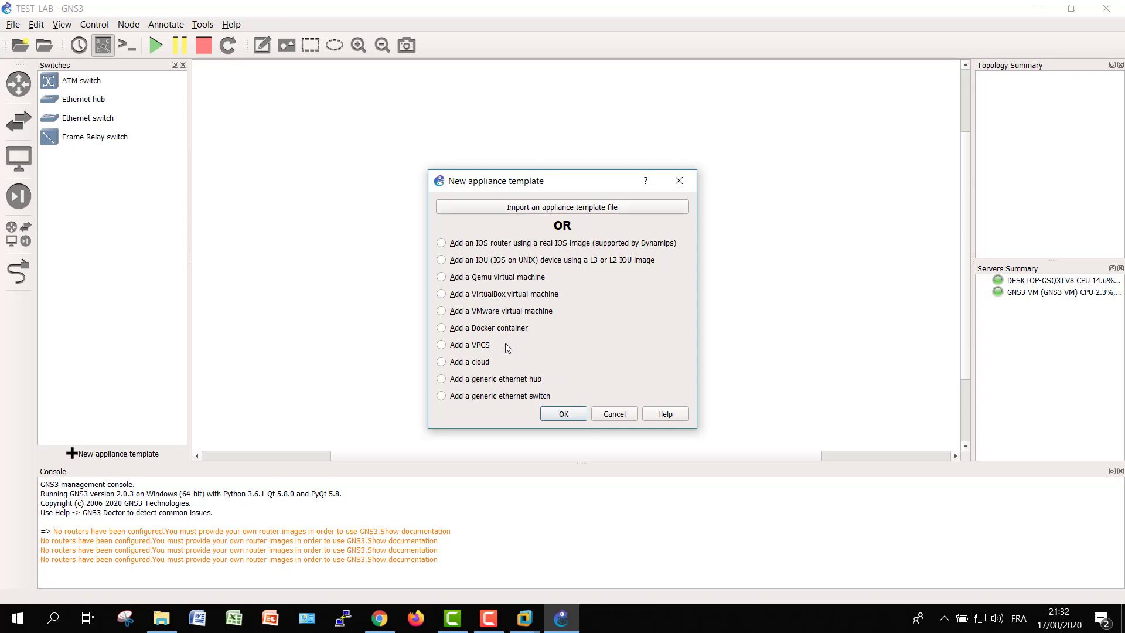
click(614, 414)
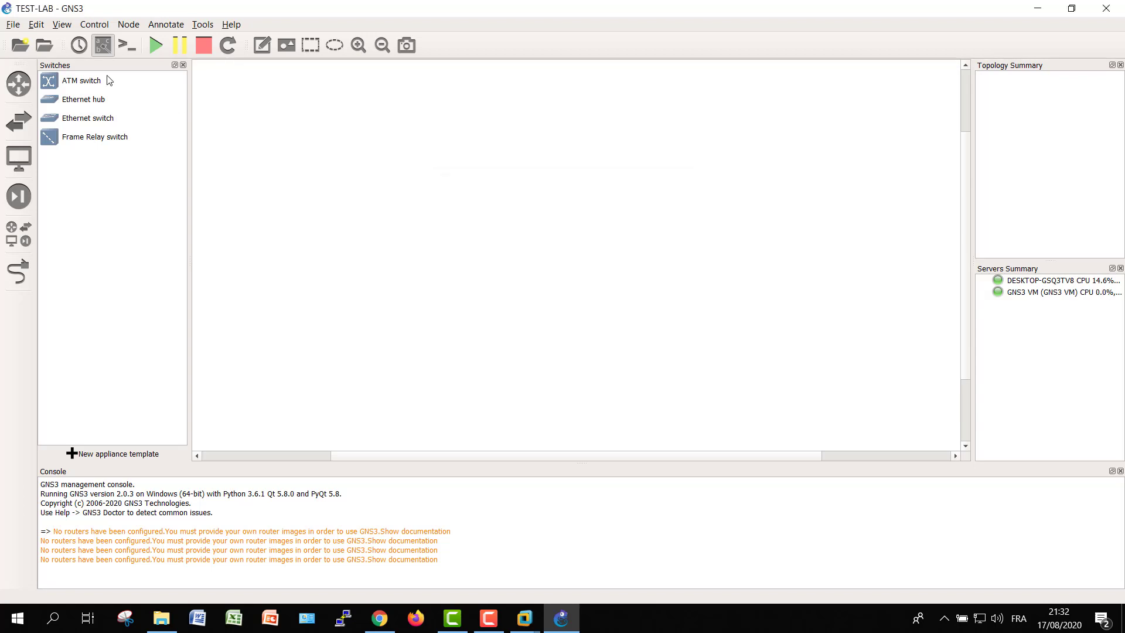
Start an appliance import and go to the pasted GNS 2.0.3 folder
click(13, 25)
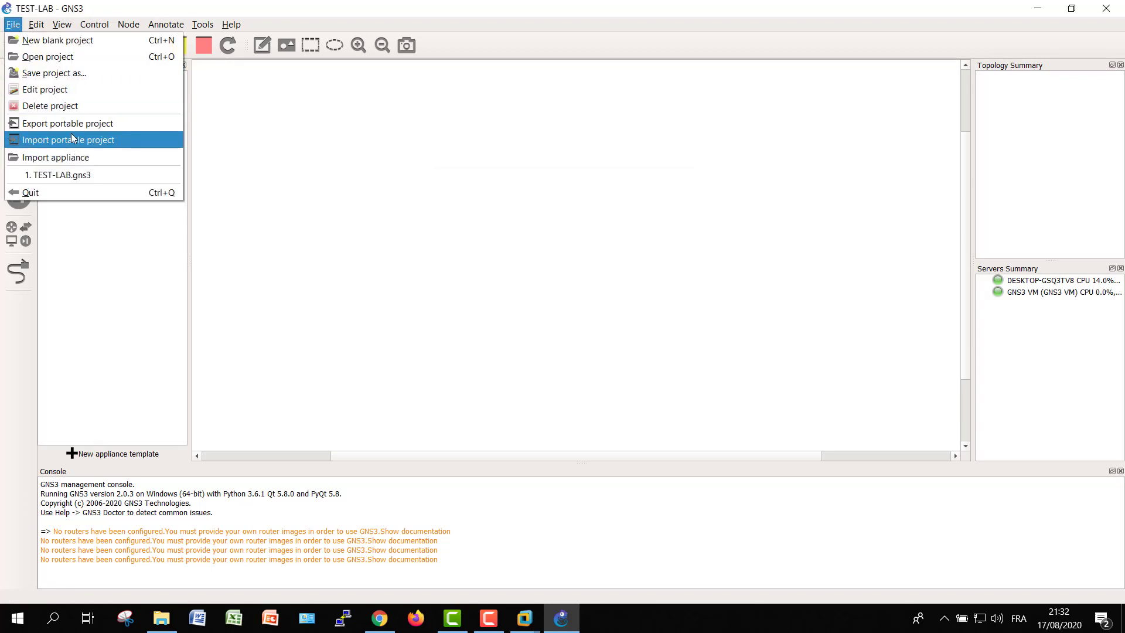
click(59, 157)
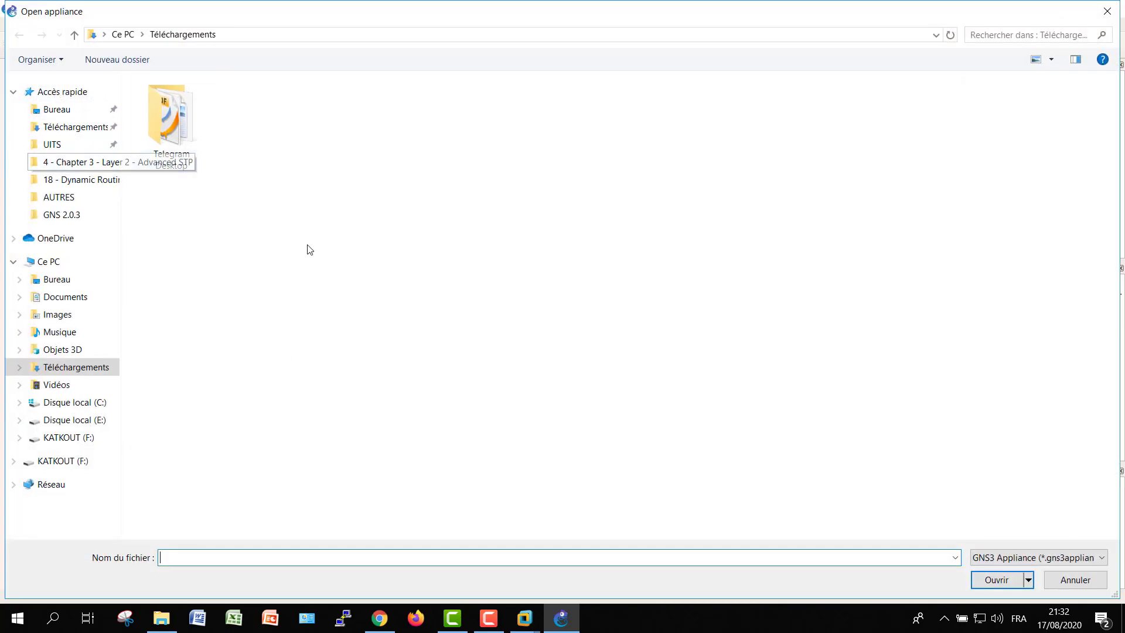
click(277, 37)
text(E:\AutoFormation\Autres ressources importants\Tools\GNS3\GNS 2.0.3)
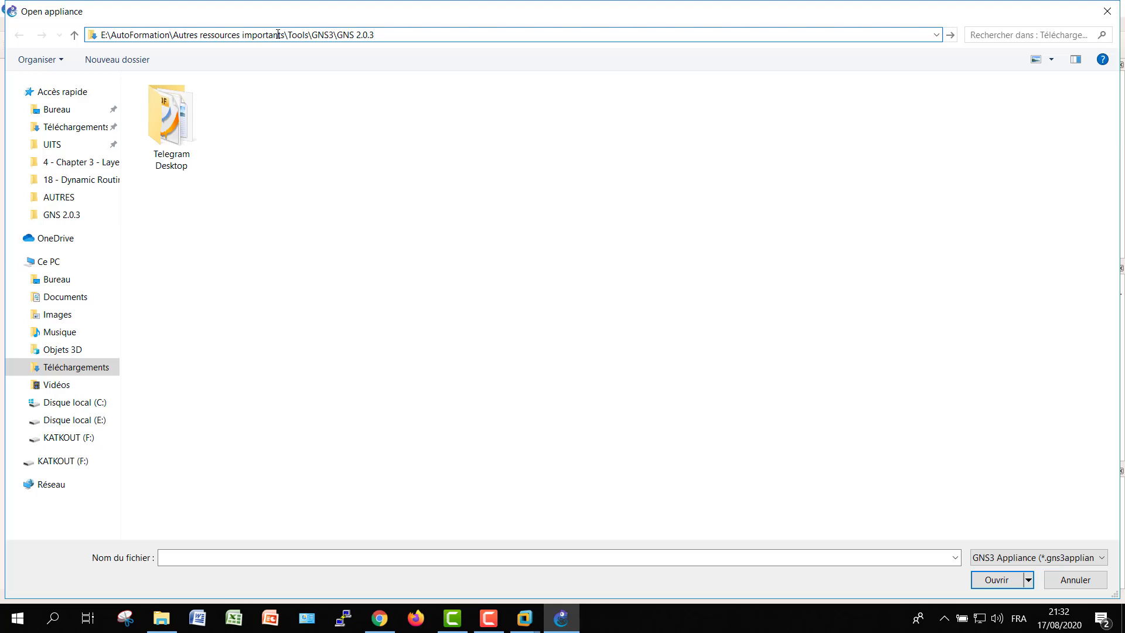
key(Return)
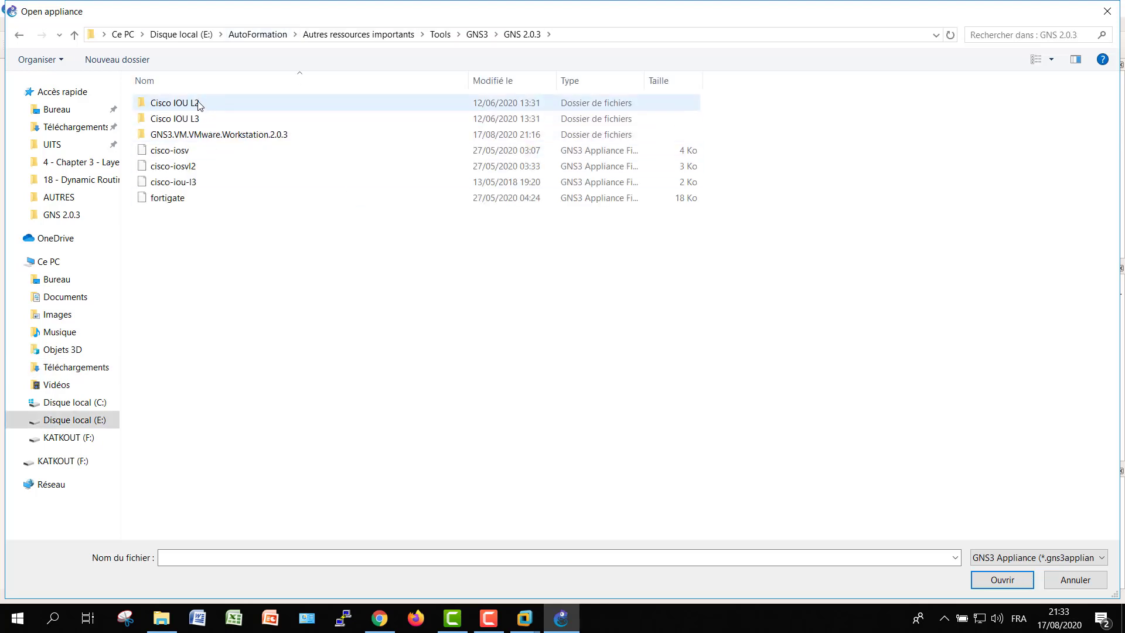
Open the cisco-iou-l2 appliance from the Cisco IOU L2 folder and advance to server selection
double_click(199, 105)
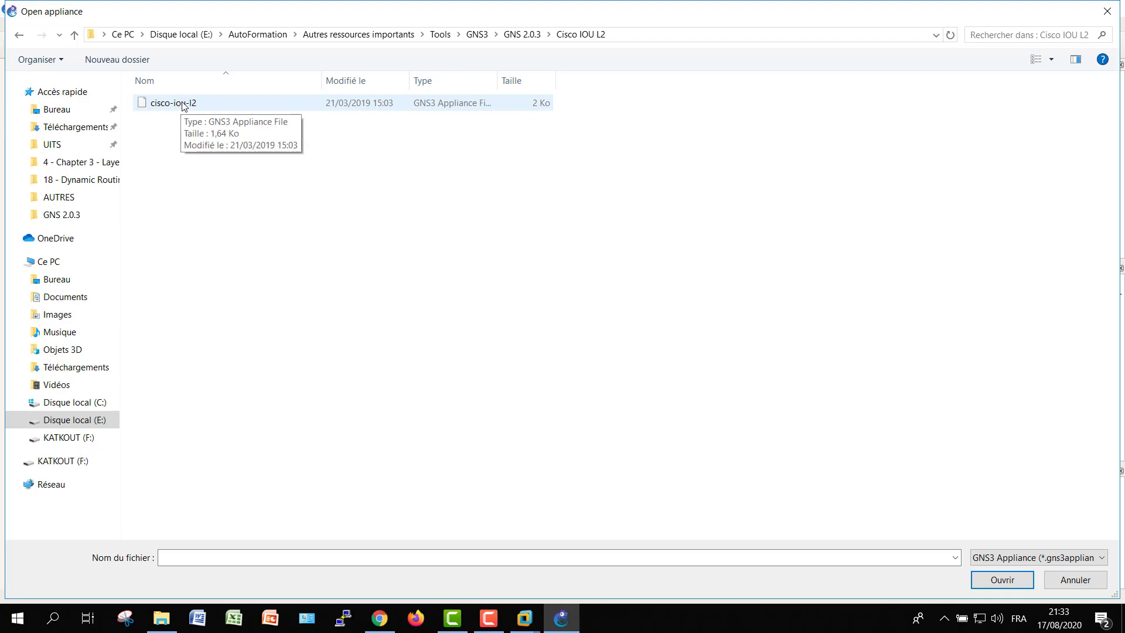
click(184, 106)
double_click(184, 106)
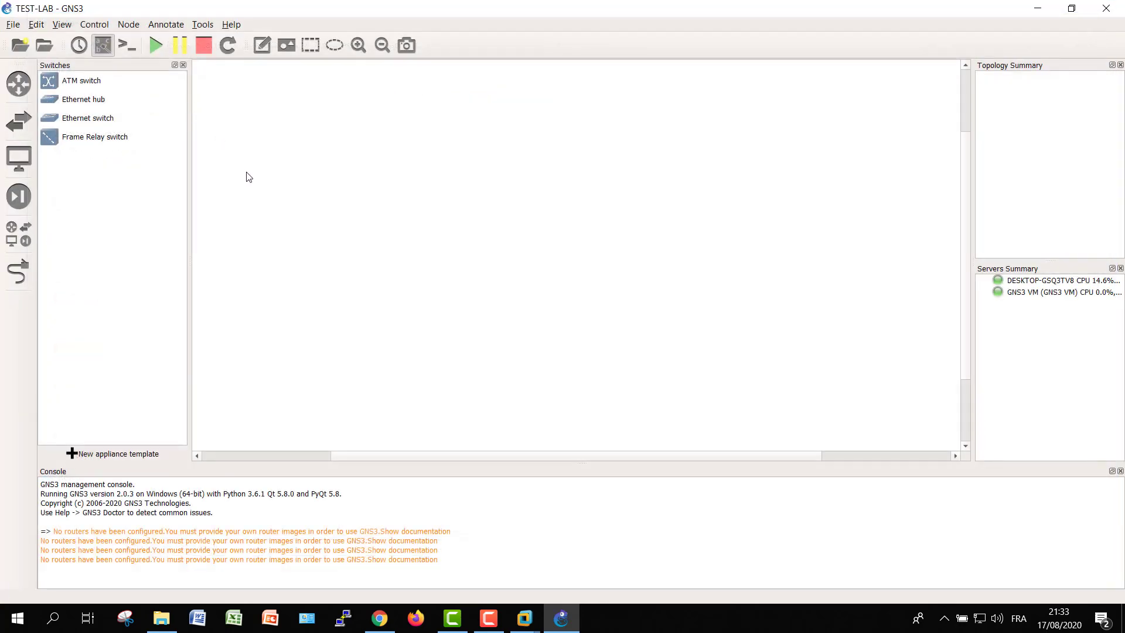
click(686, 443)
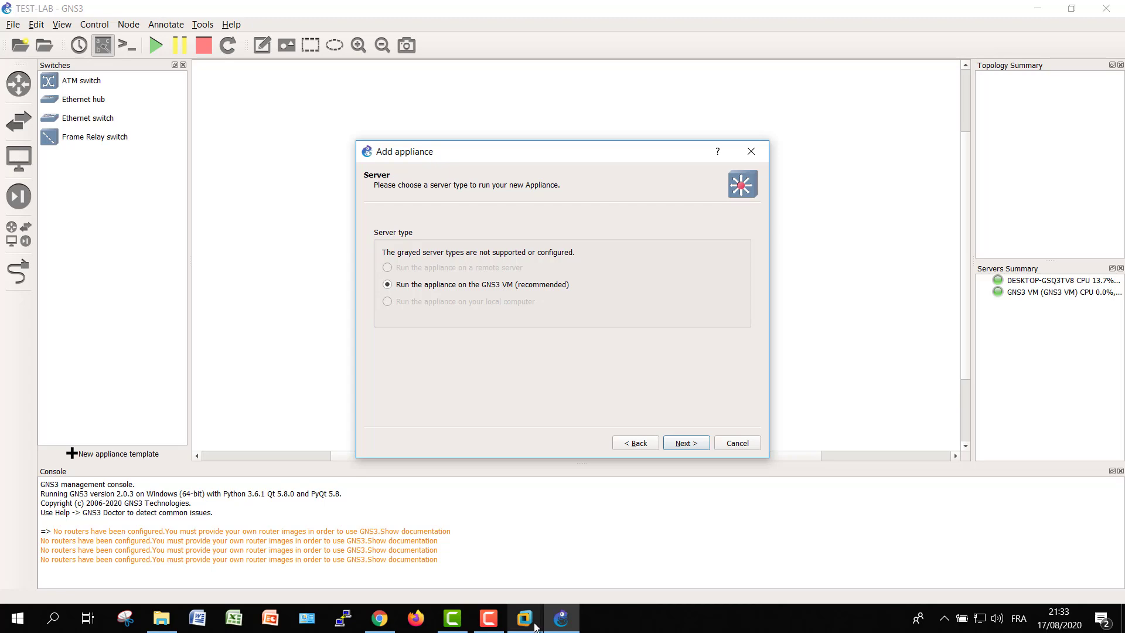
mouse_move(527, 621)
mouse_move(592, 536)
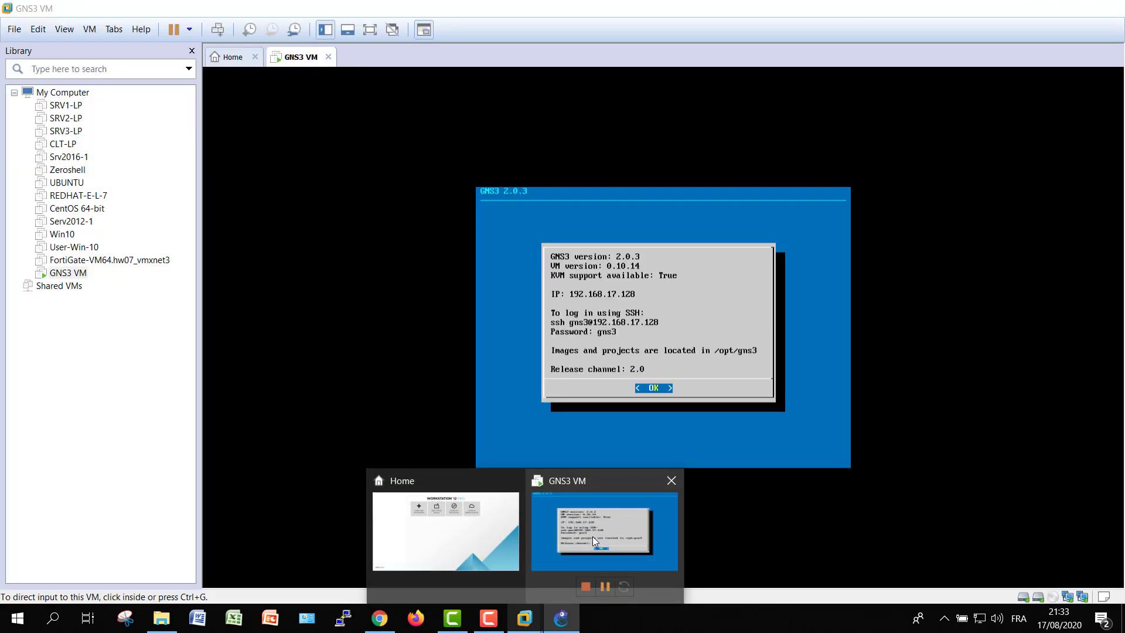